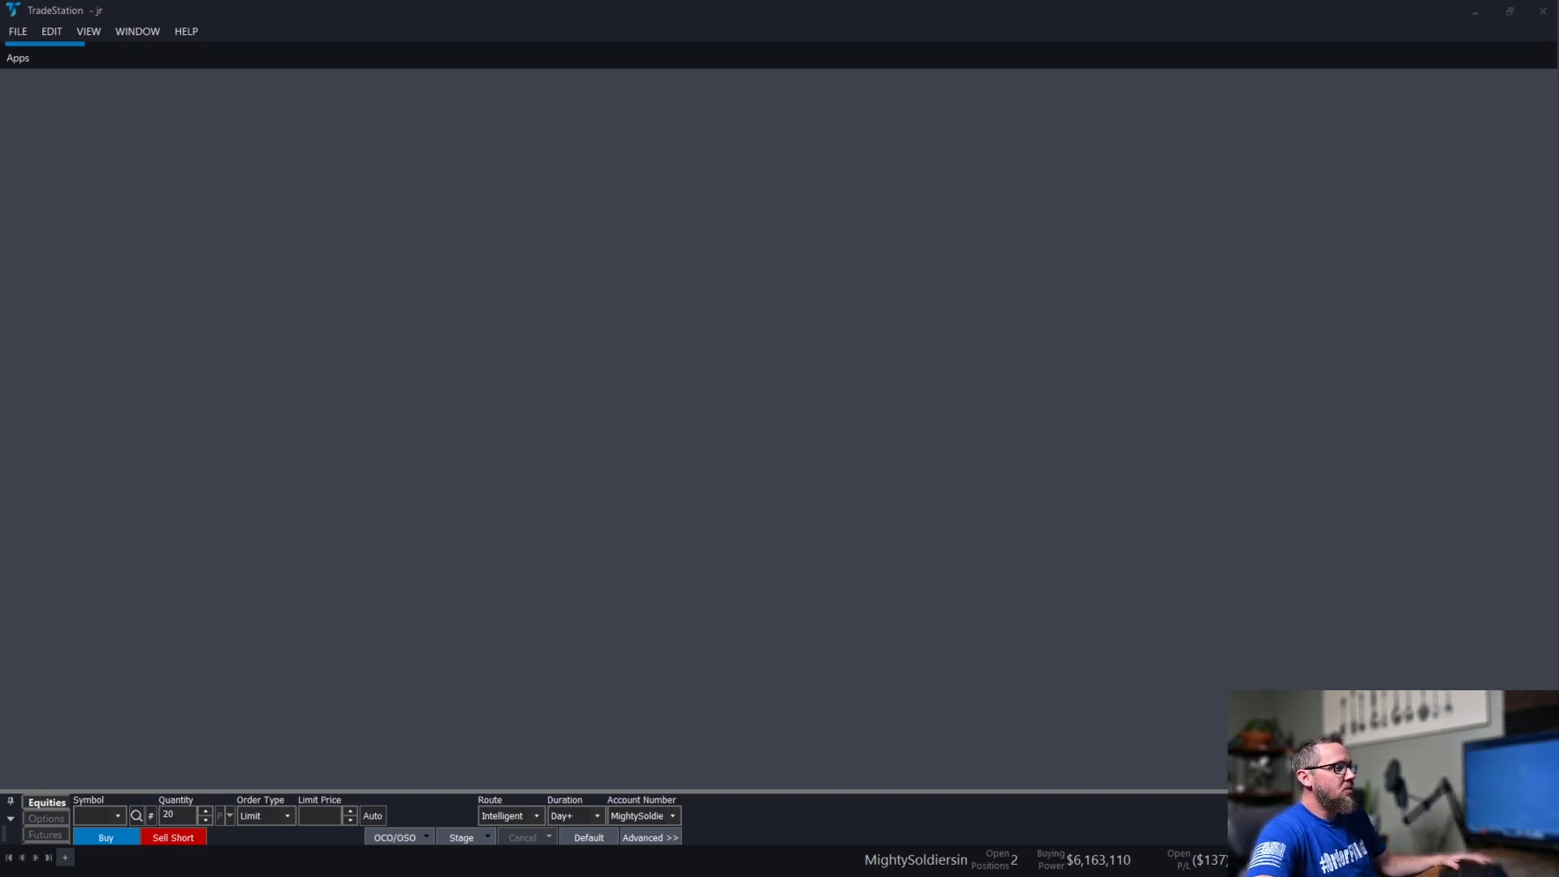
Review the title bar display settings in the desktop preferences and accept them.
left_click(18, 30)
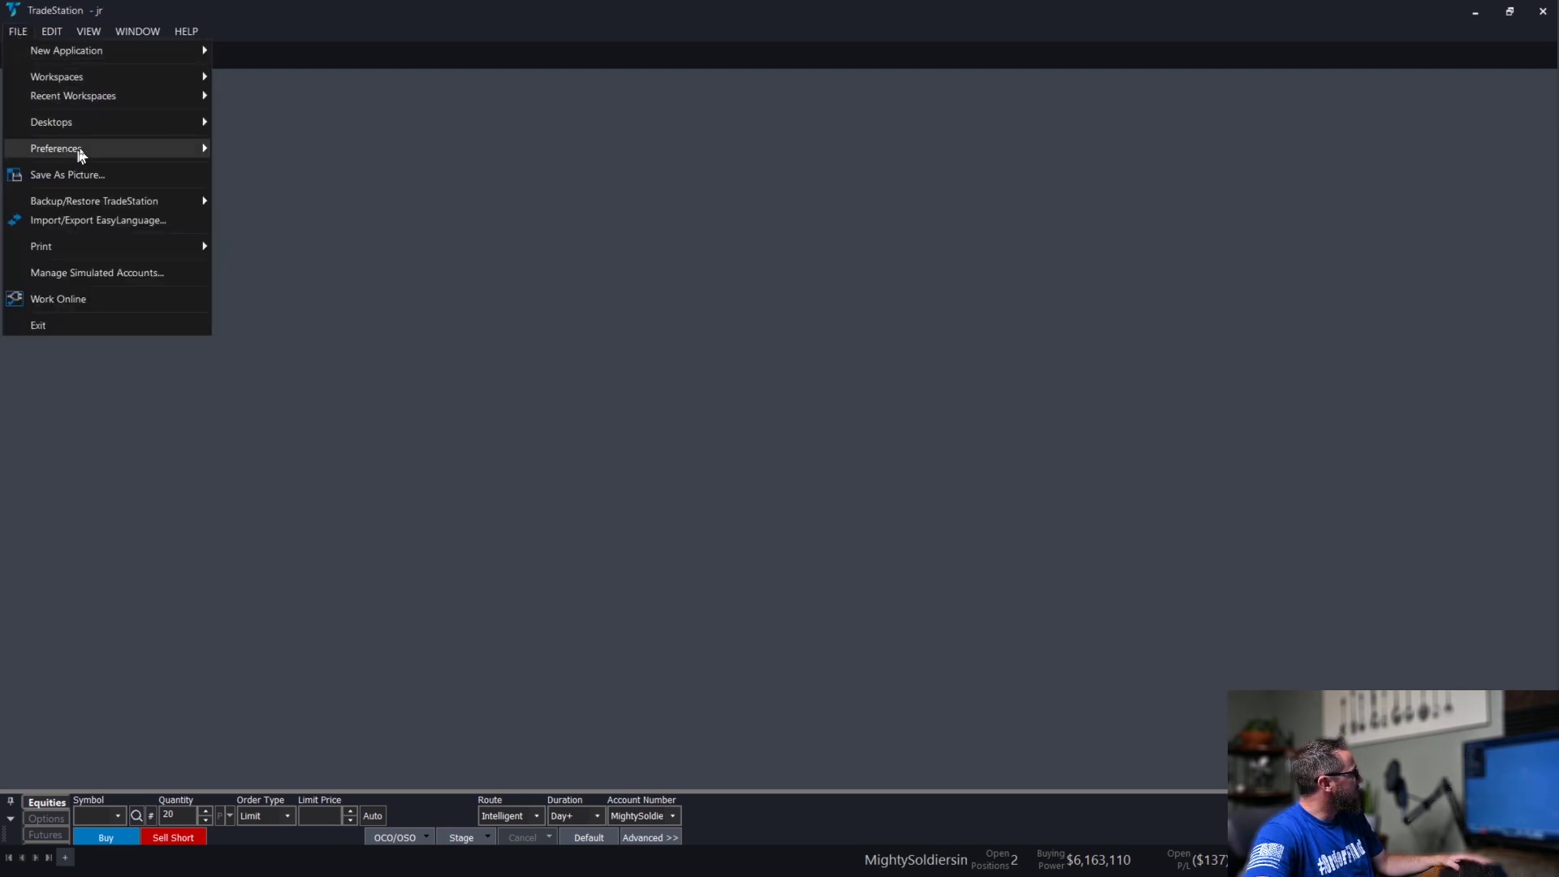
mouse_move(95, 153)
left_click(265, 148)
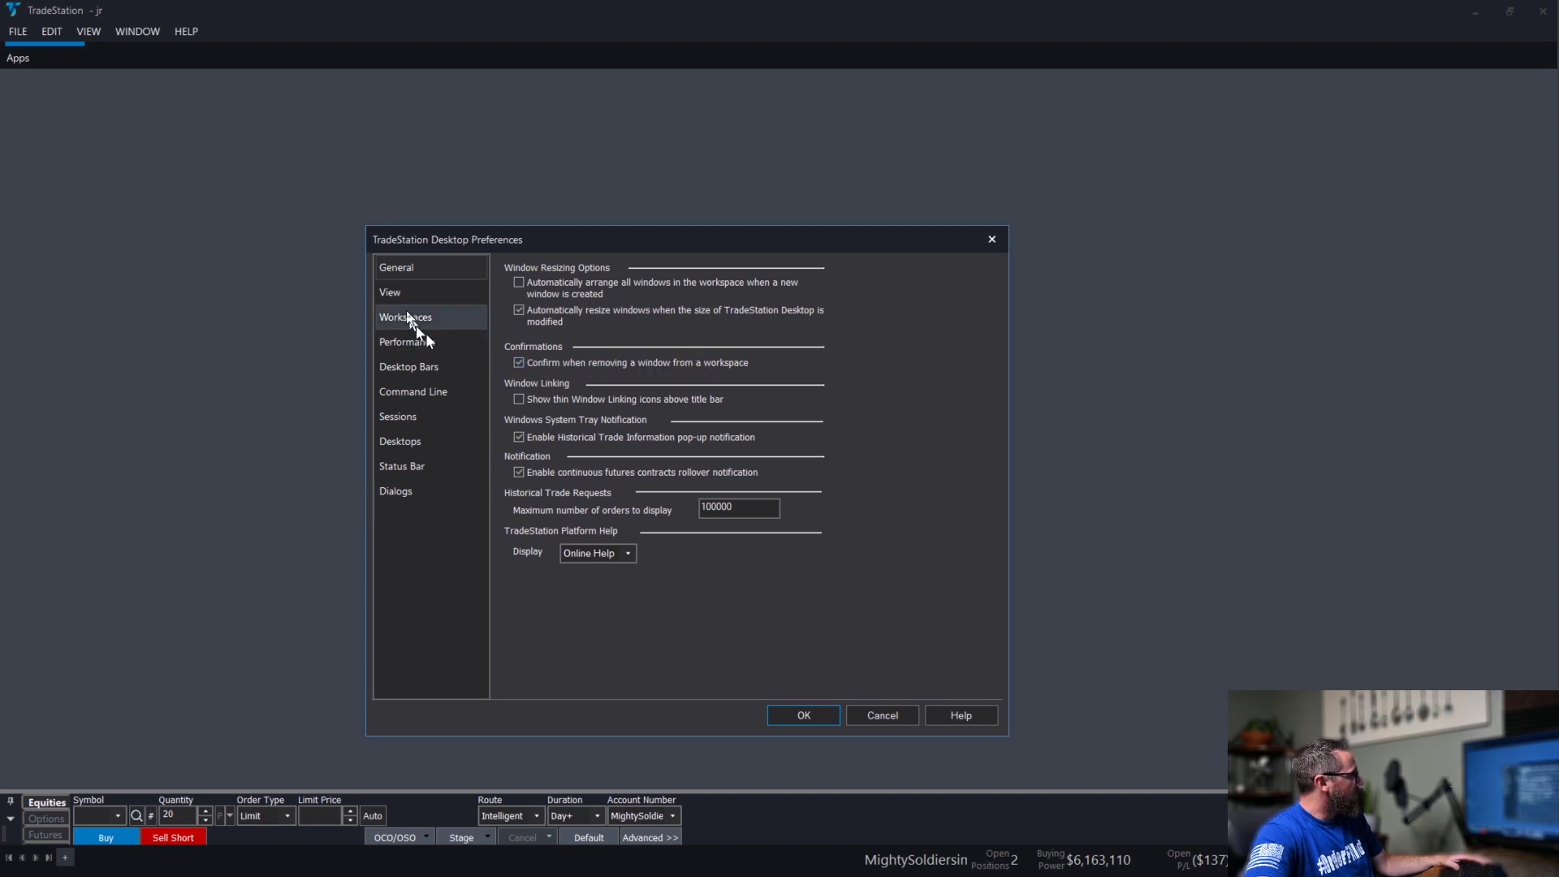
left_click(402, 294)
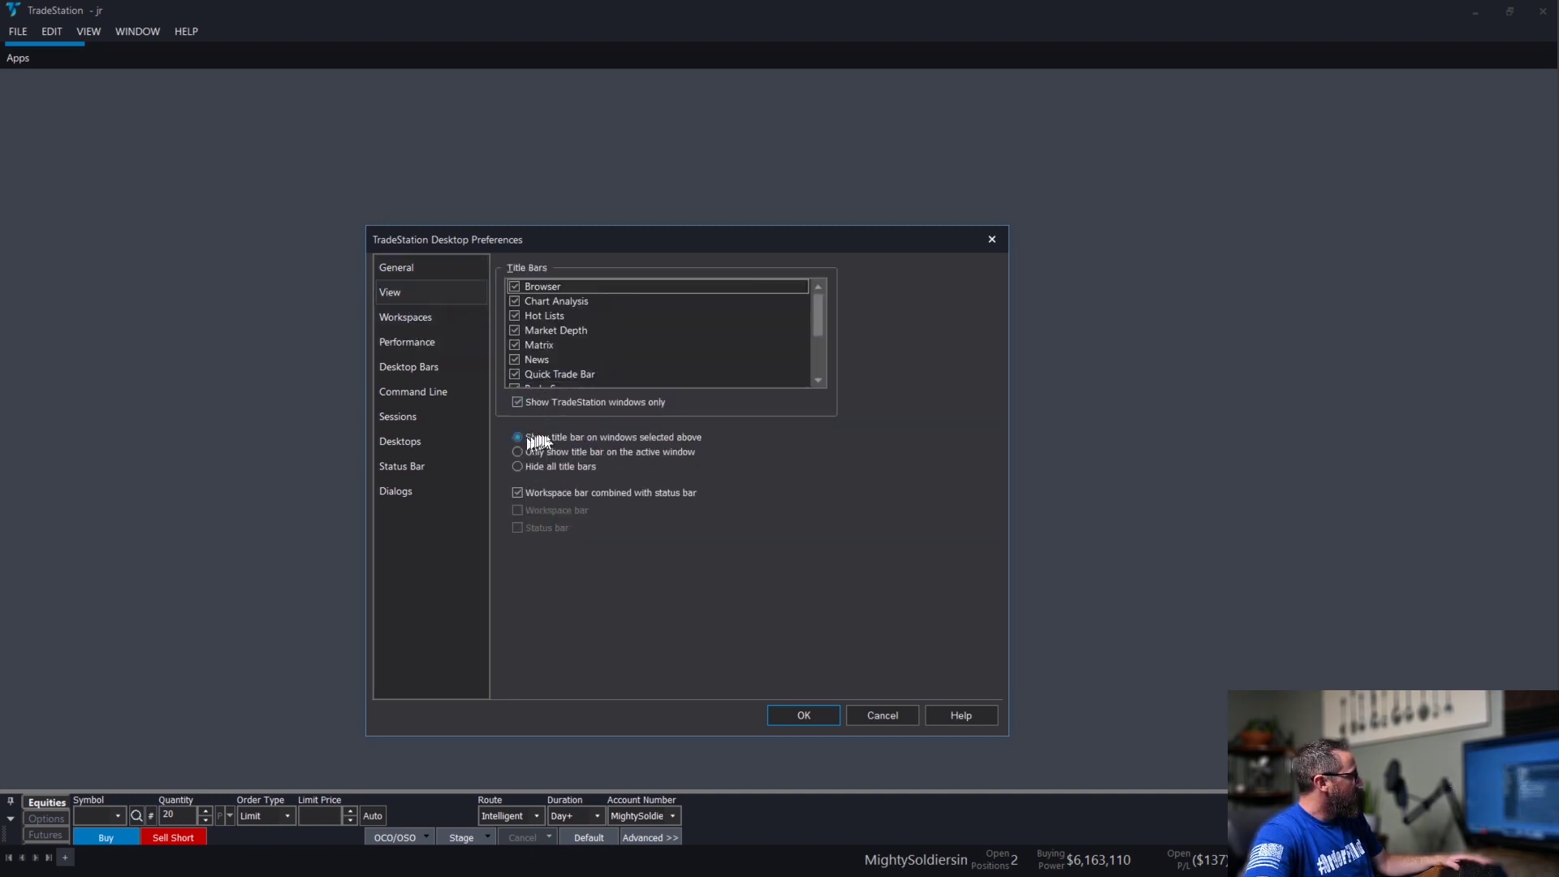
left_click(818, 718)
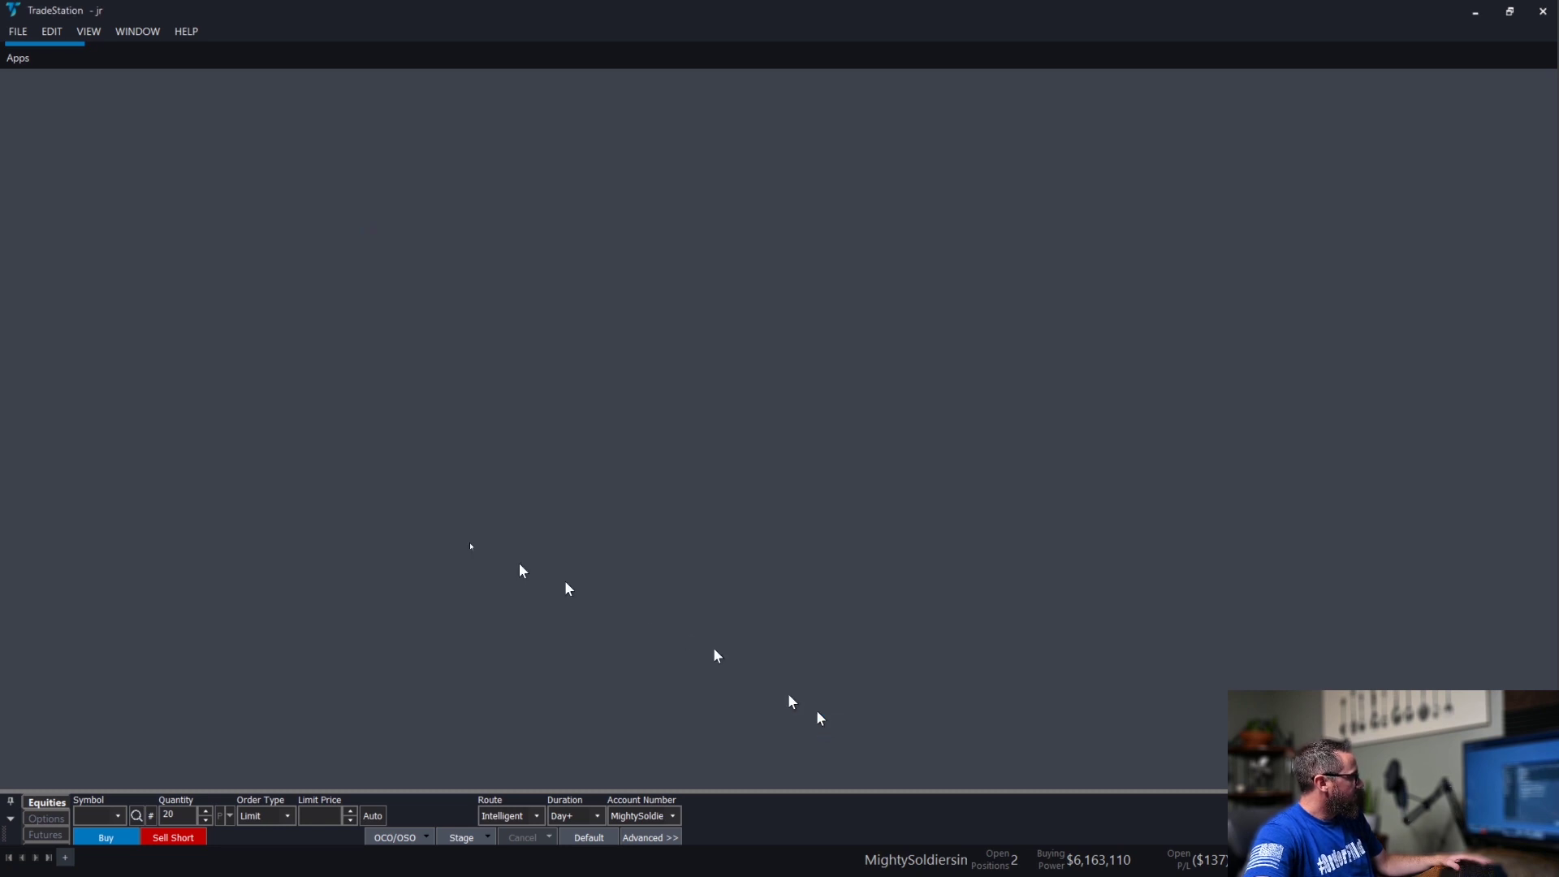
Launch a SPY 15-second Chart Analysis window and move it toward the lower middle.
left_click(16, 34)
mouse_move(87, 34)
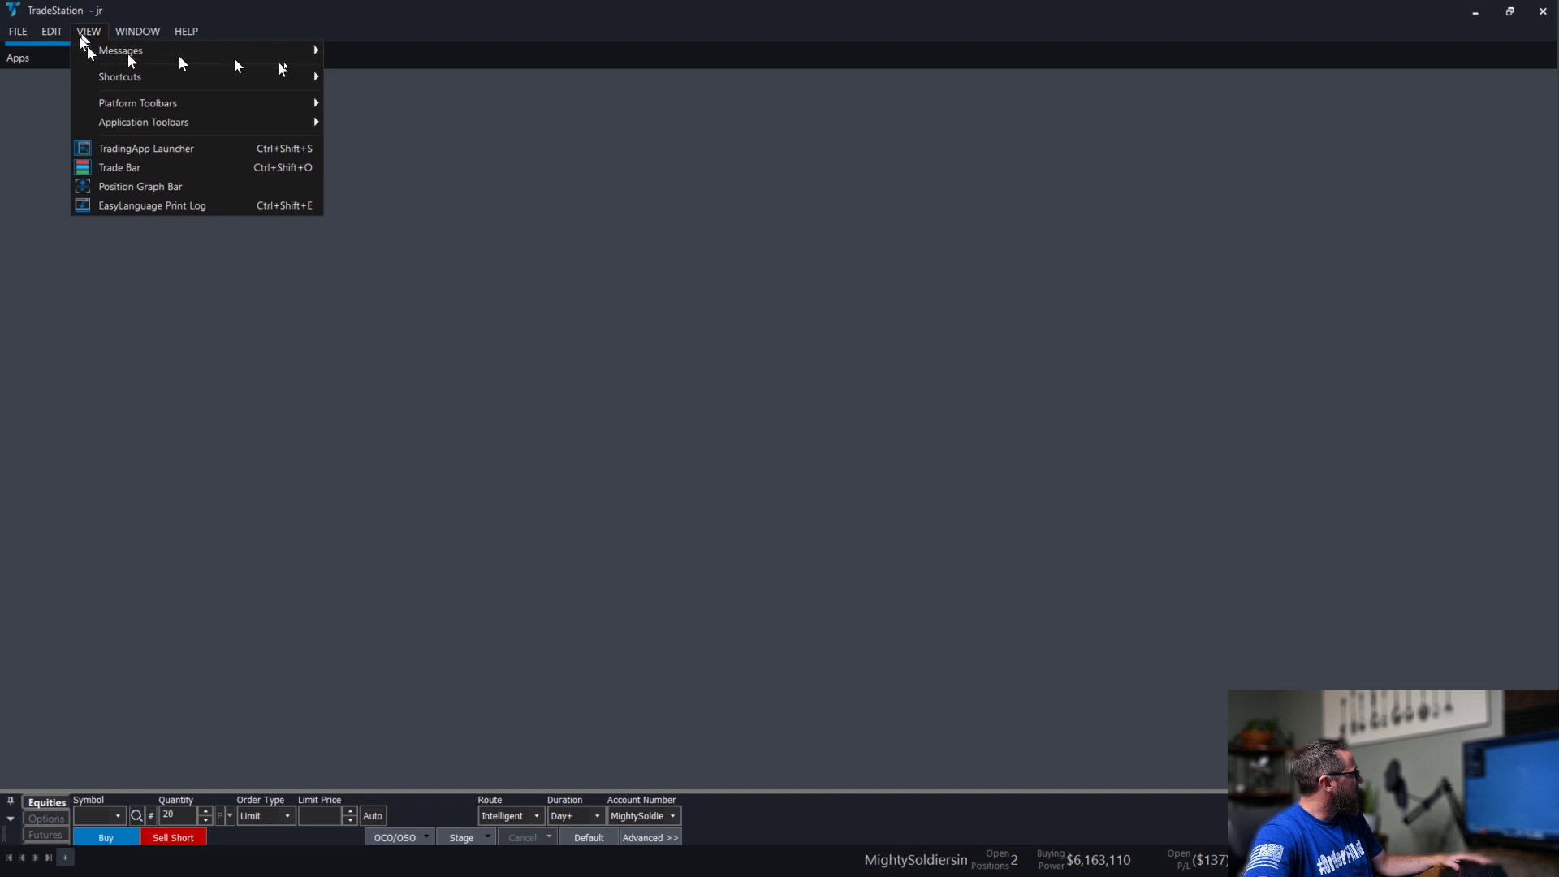
left_click(172, 314)
left_click(18, 59)
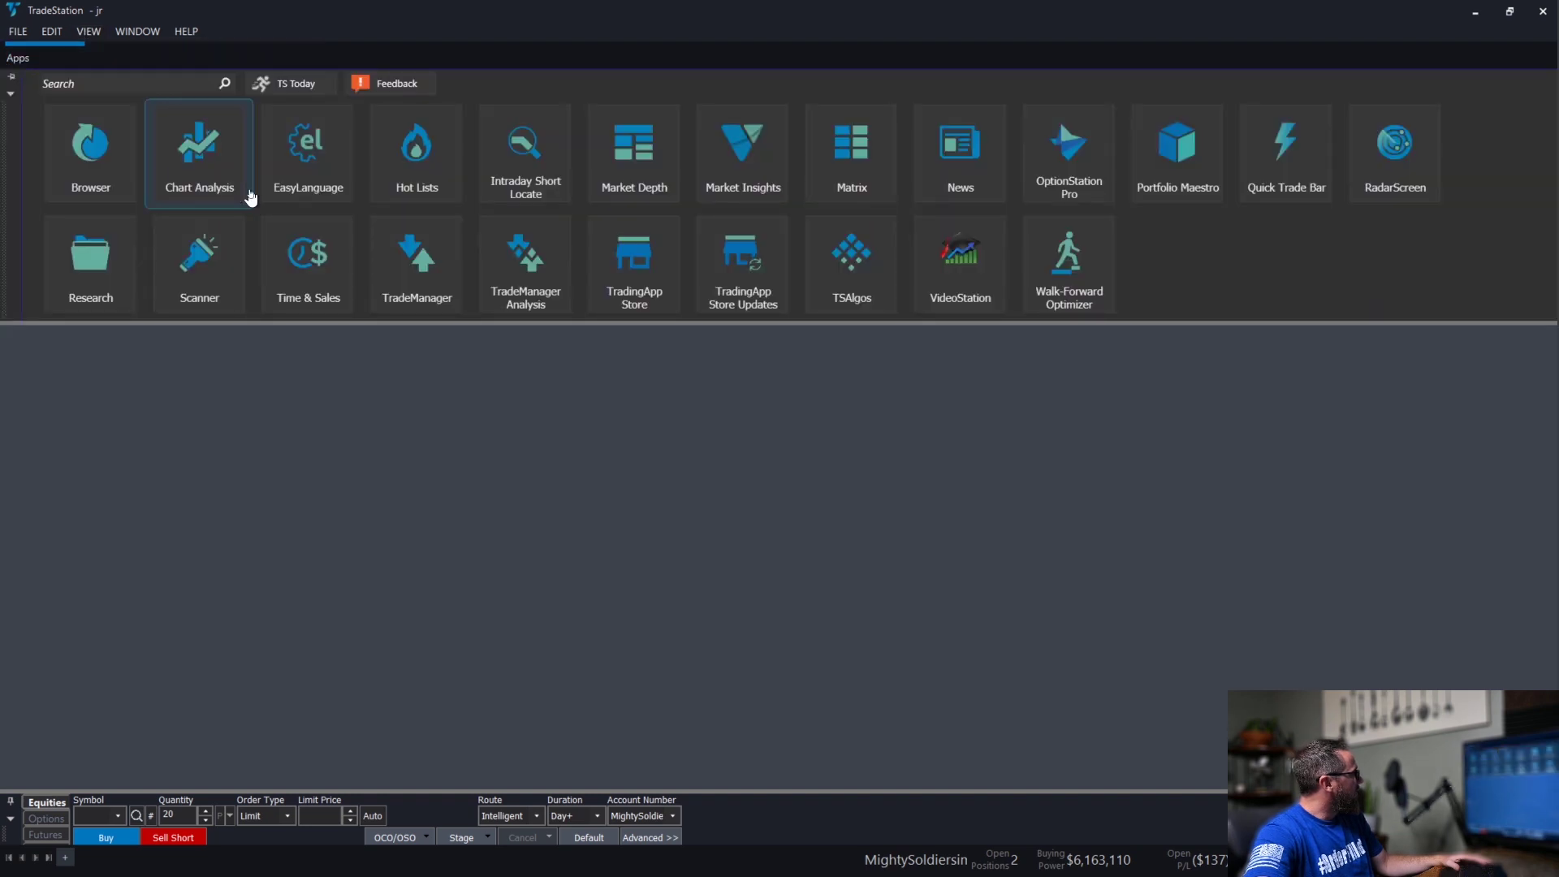
left_click(227, 182)
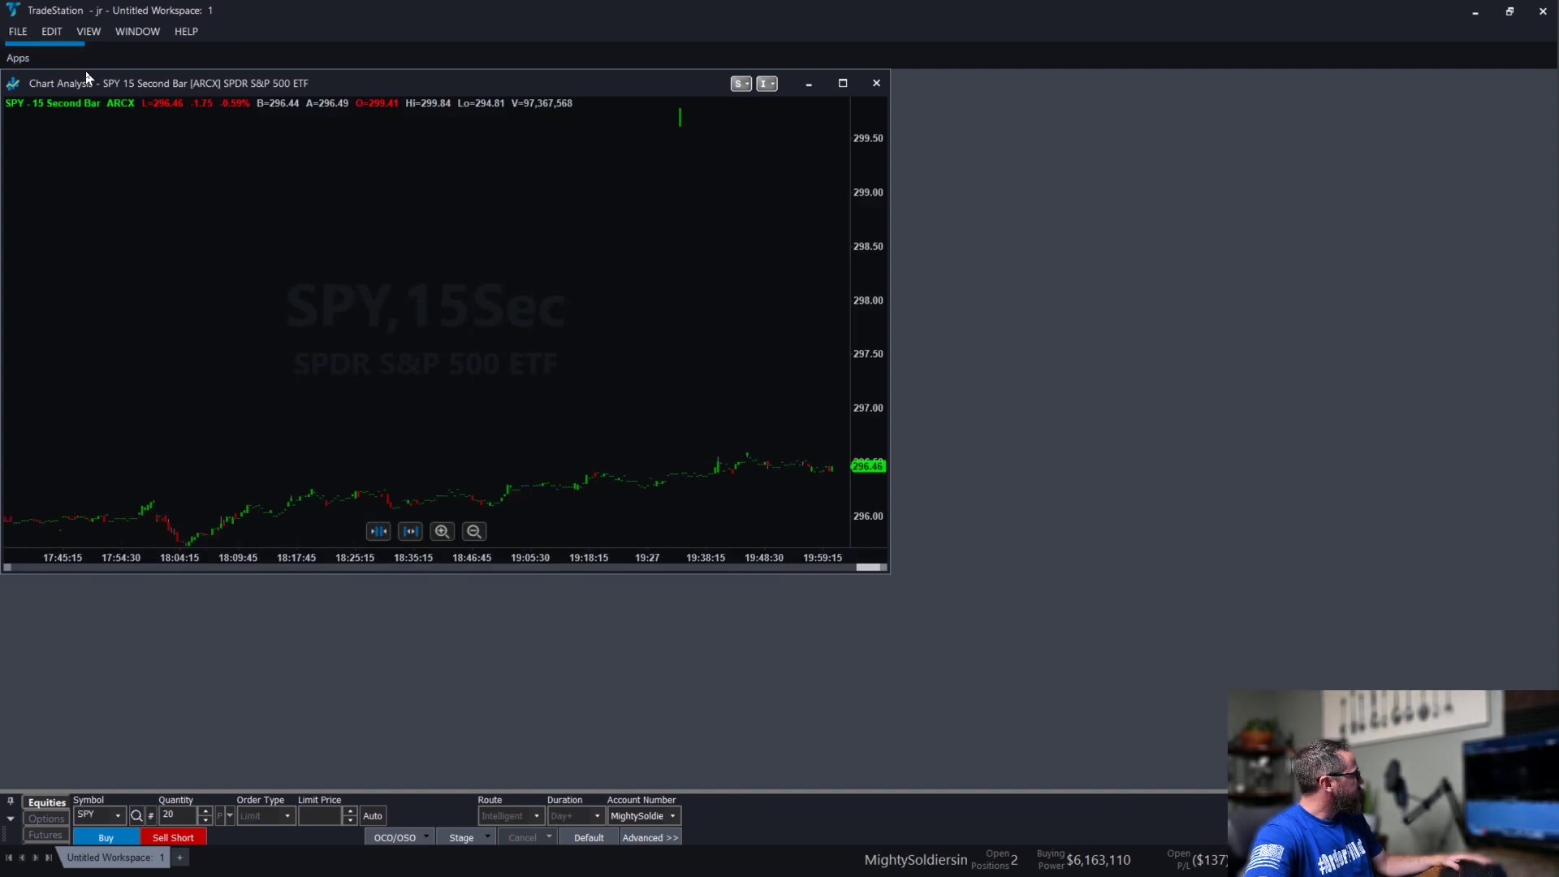
left_click_drag(90, 79, 686, 515)
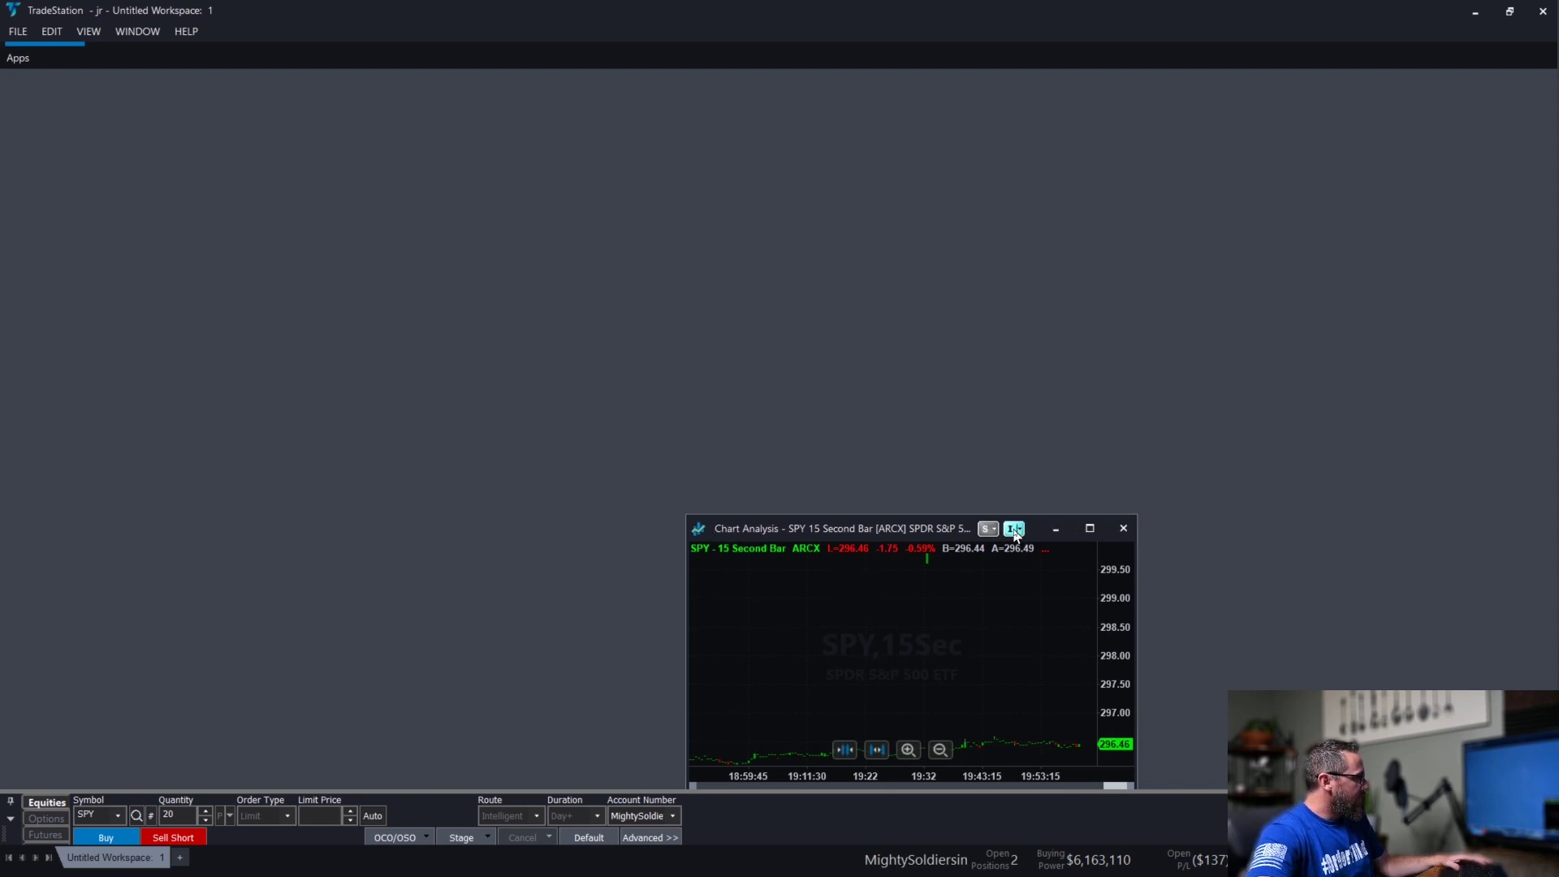
Switch the SPY chart's timeframe to 5-minute bars.
right_click(805, 600)
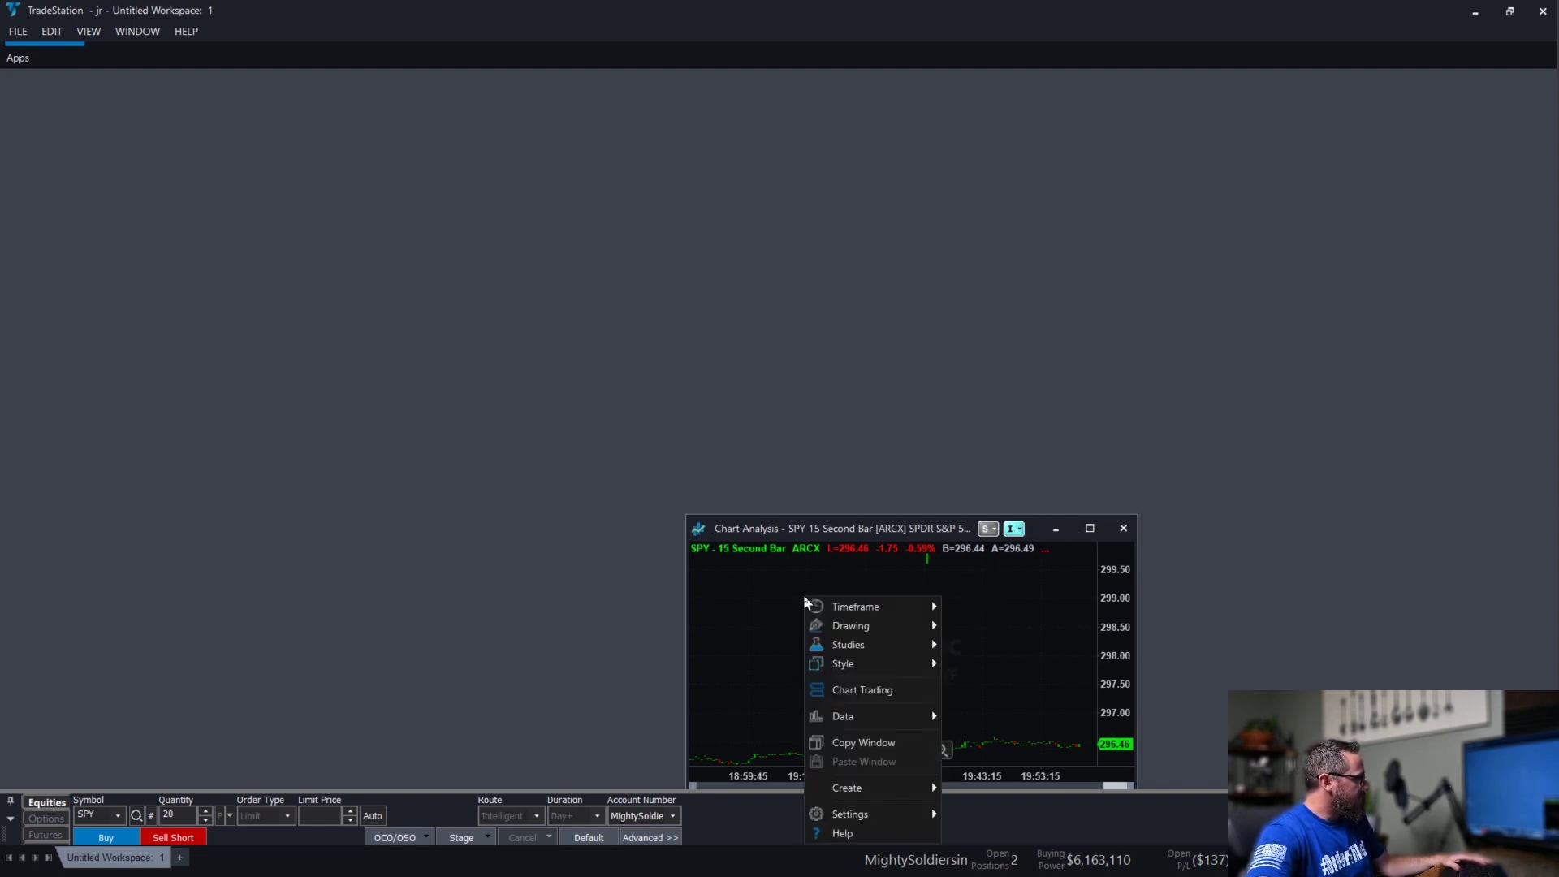
mouse_move(836, 607)
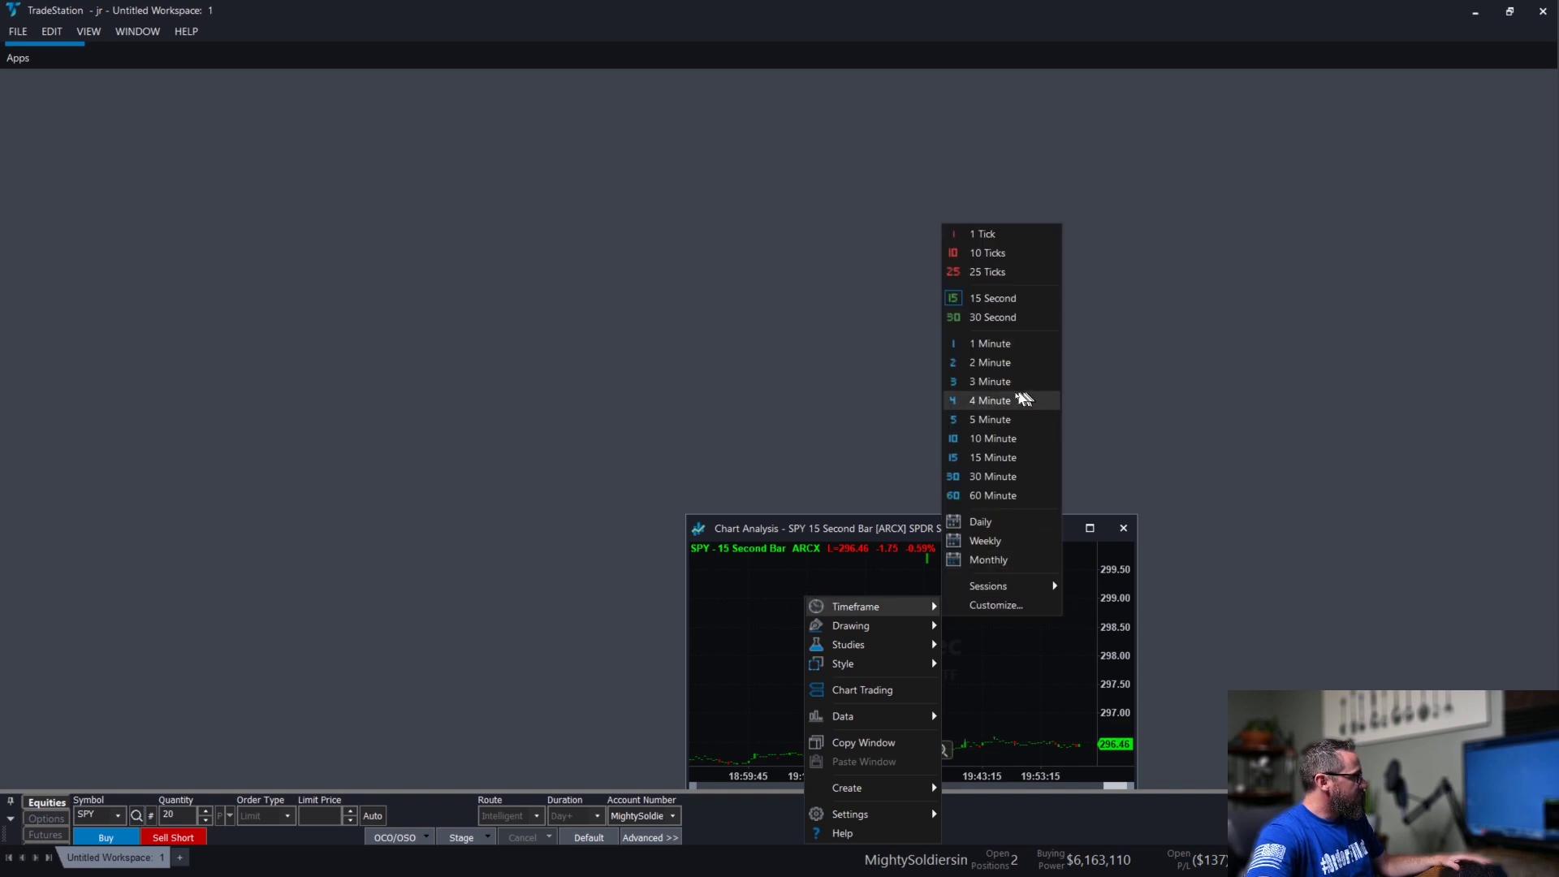
left_click(993, 419)
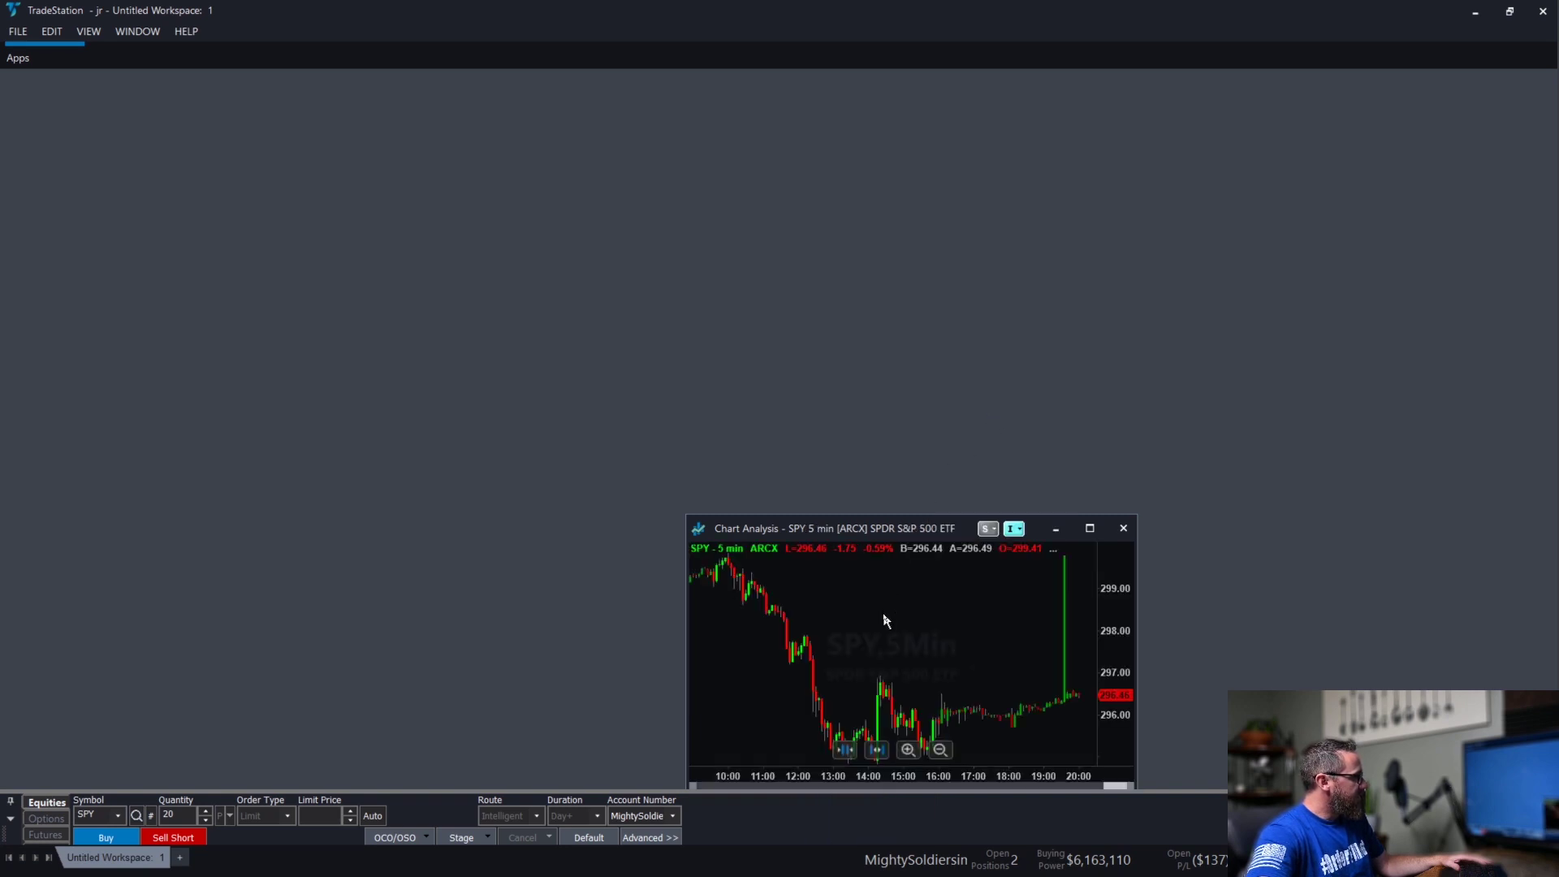
Add the Mov Avg 1 Line study to the chart.
right_click(885, 620)
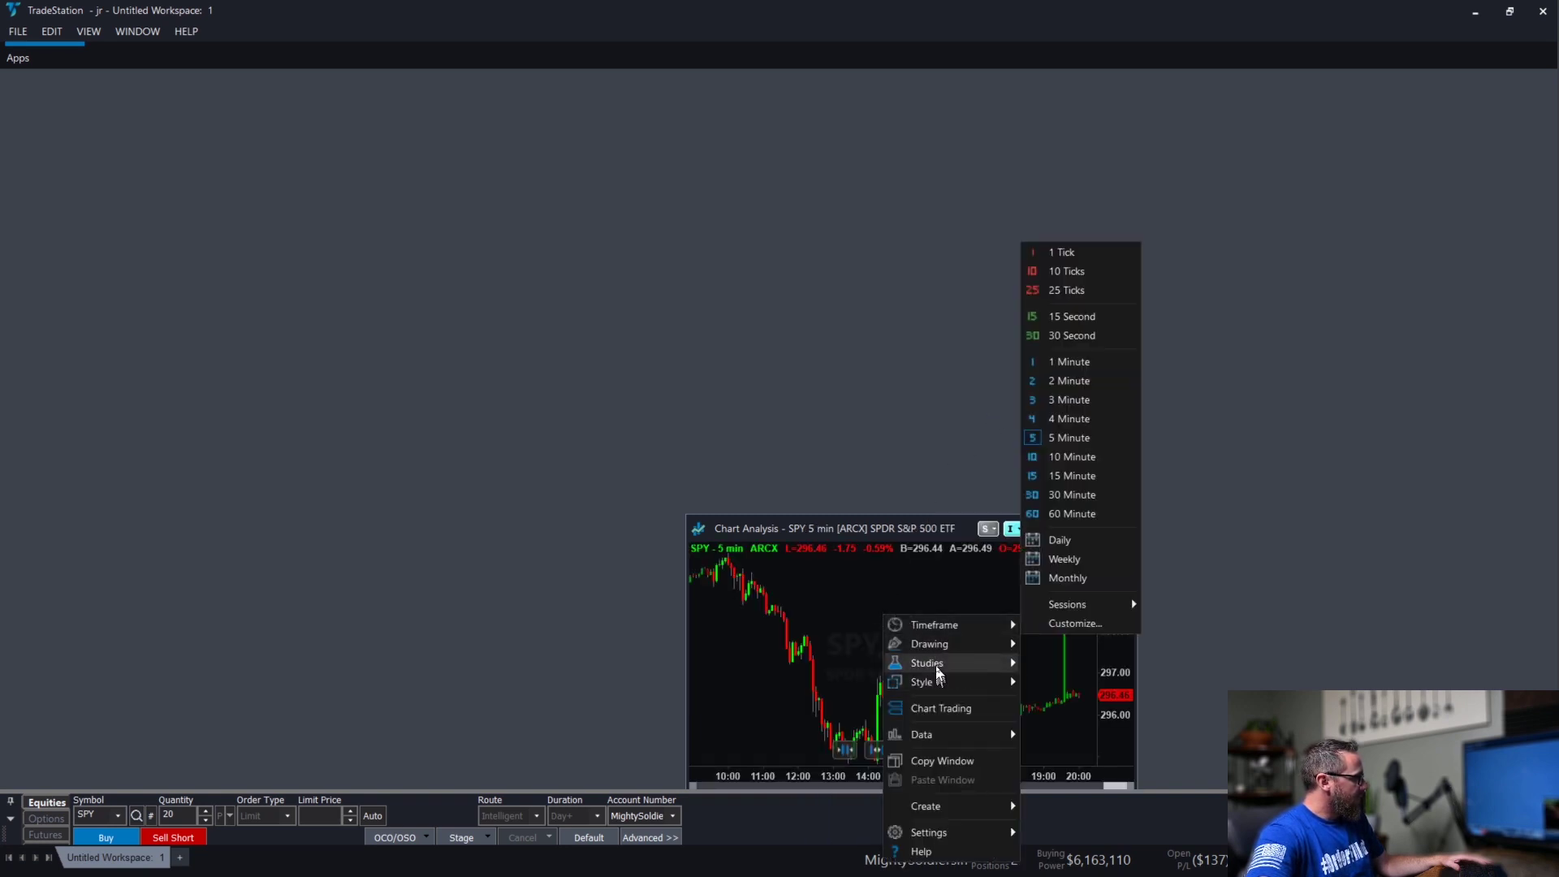
mouse_move(935, 664)
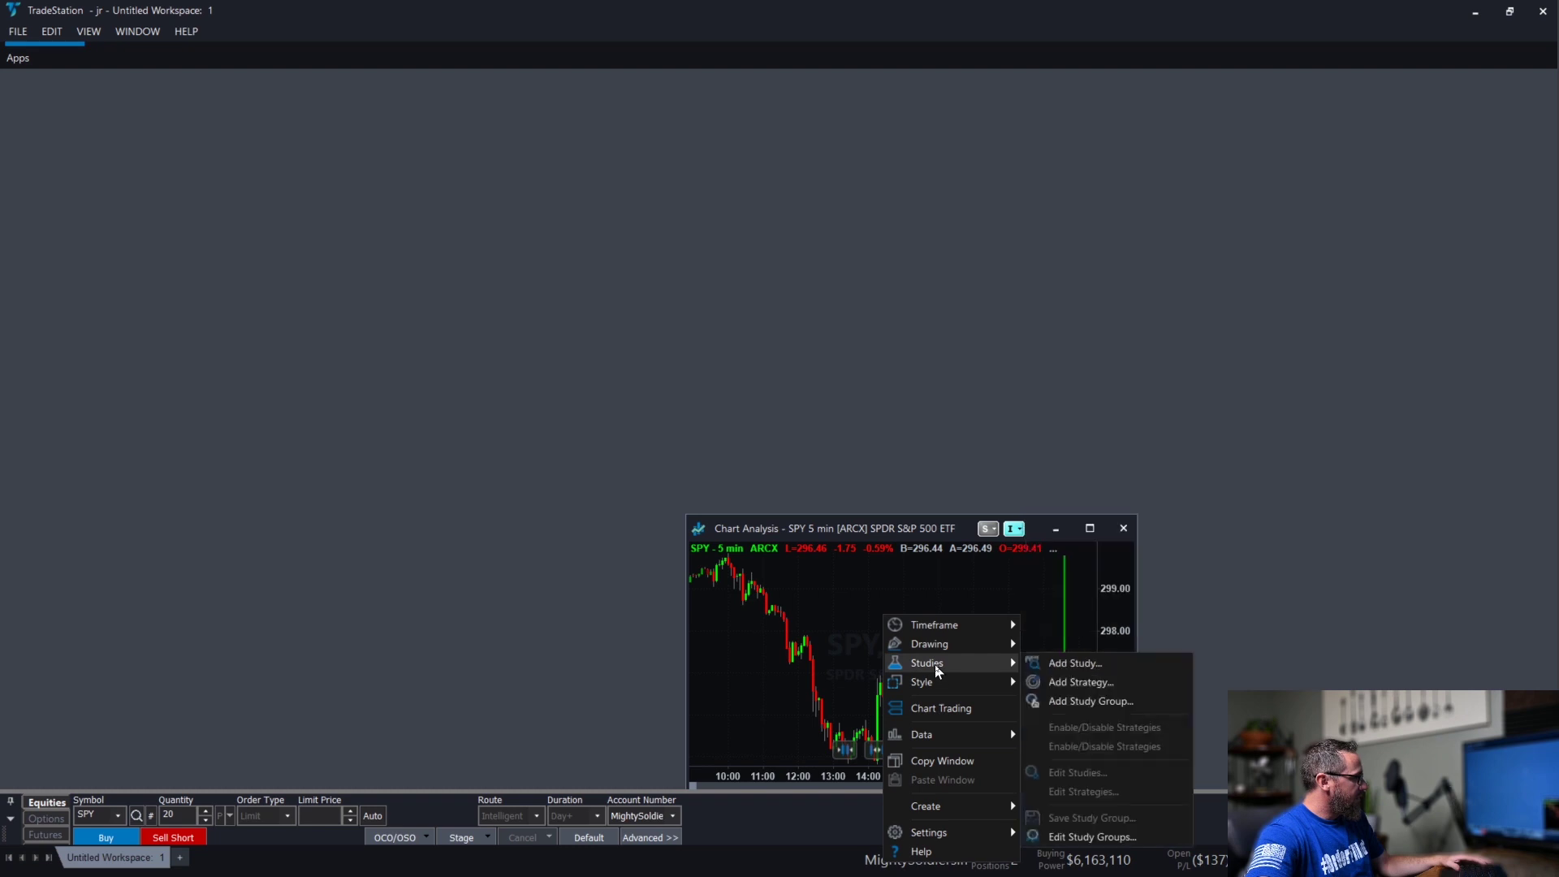
left_click(1060, 662)
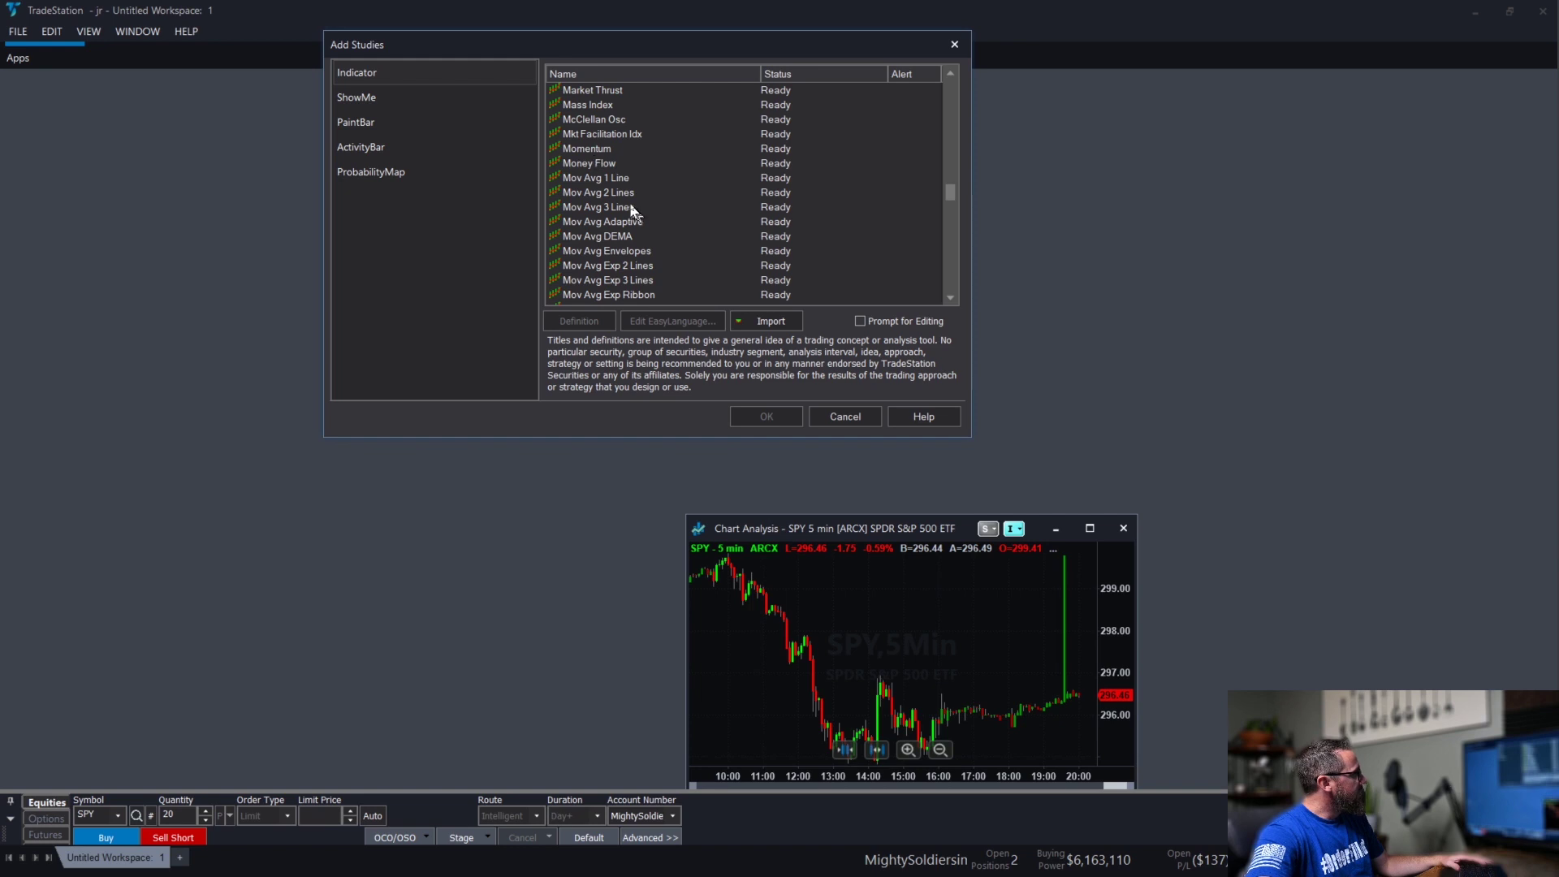
left_click(615, 178)
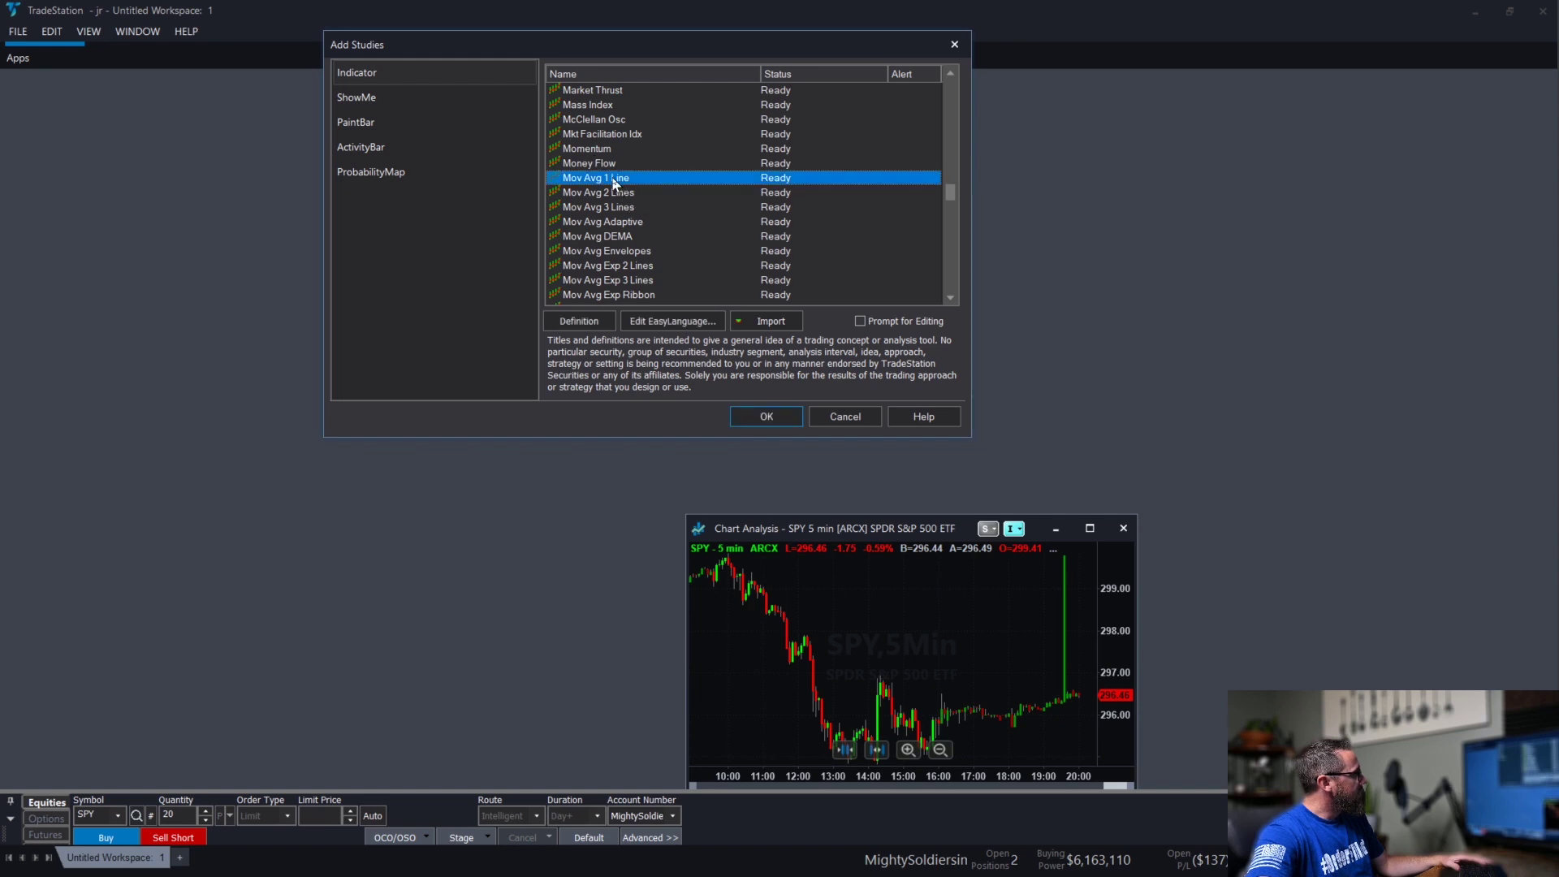
left_click(767, 416)
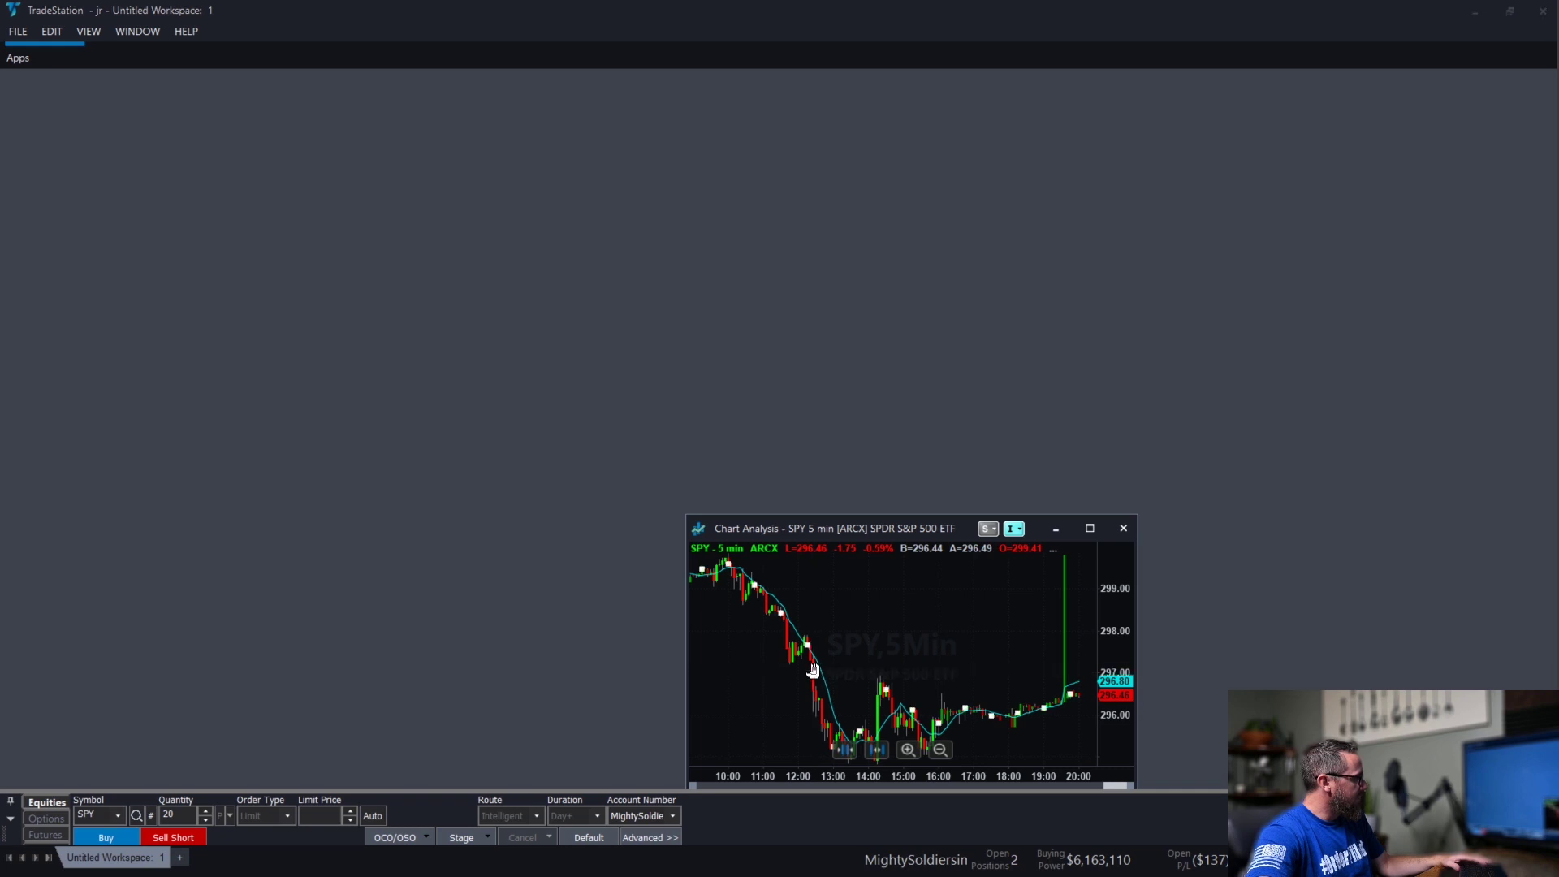
Set the moving average's Length input to 200.
double_click(812, 670)
left_click(687, 287)
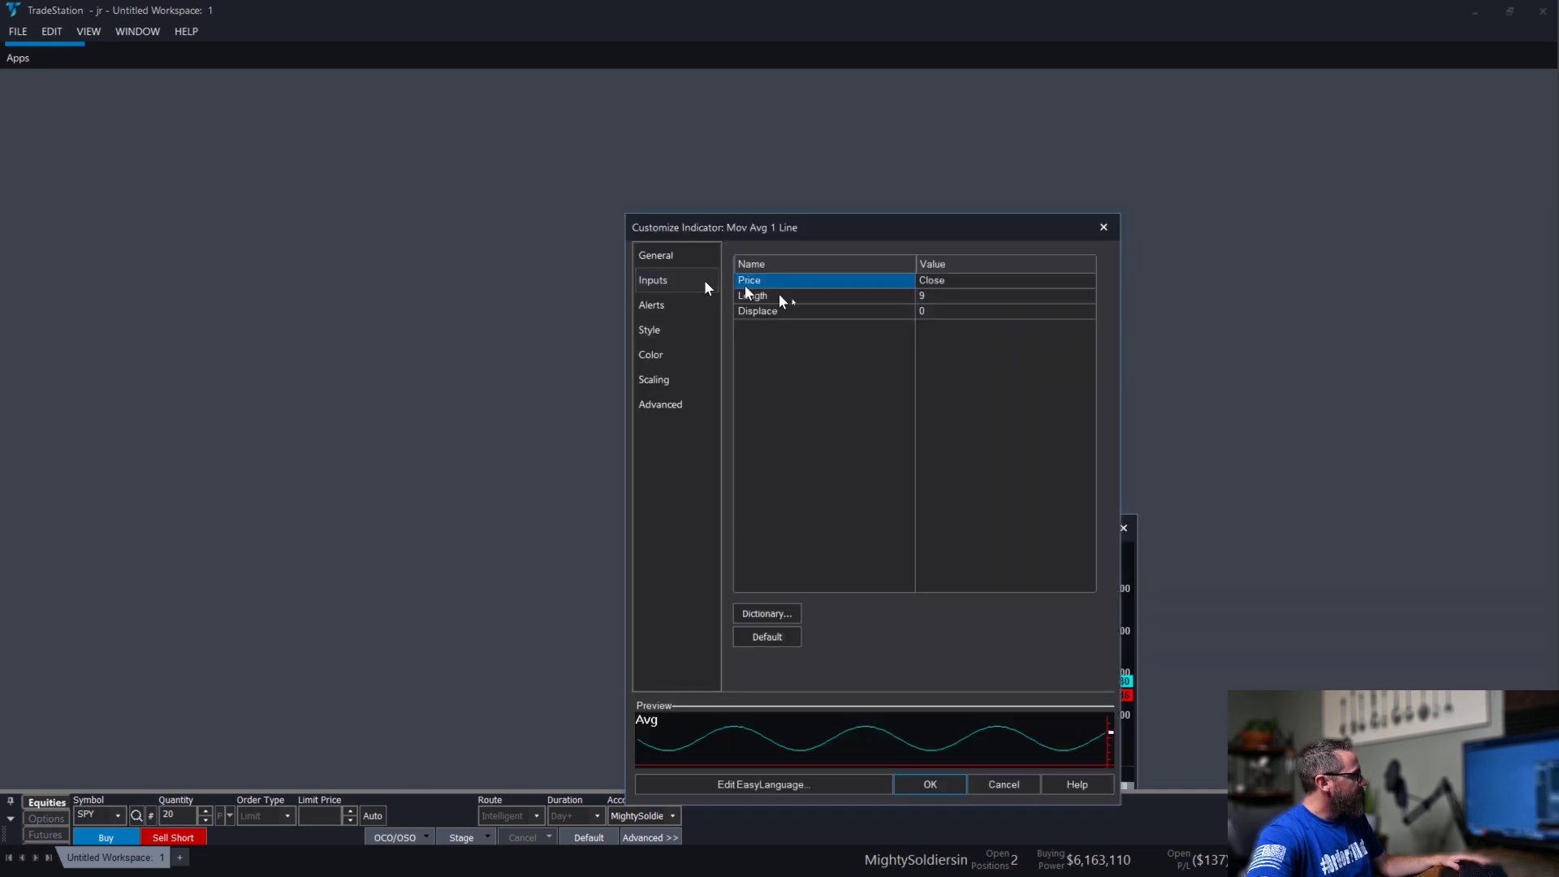
left_click(931, 297)
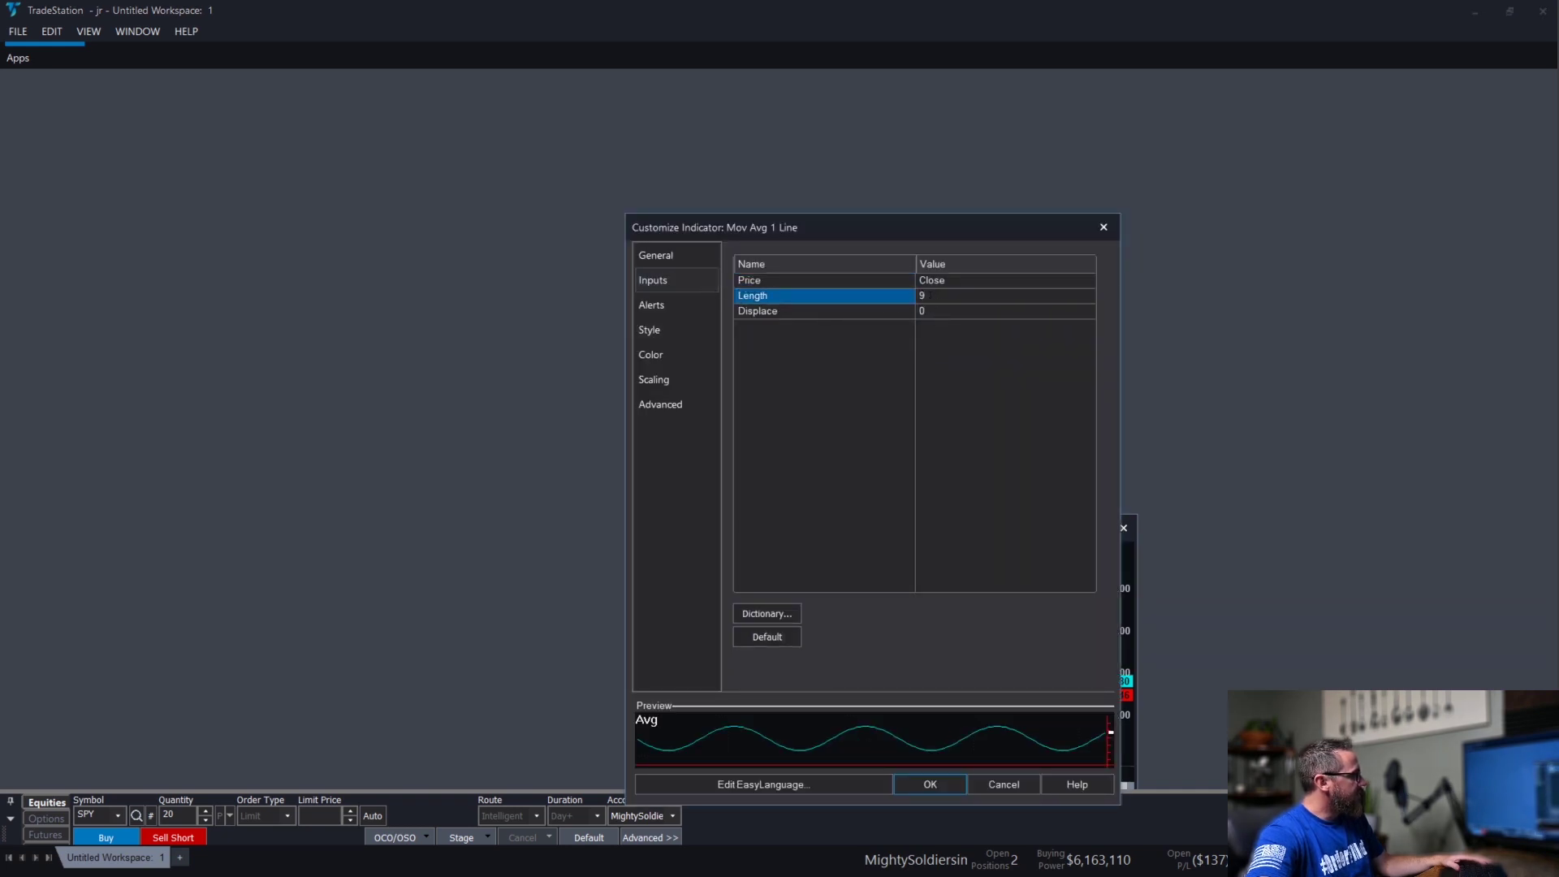
type("200")
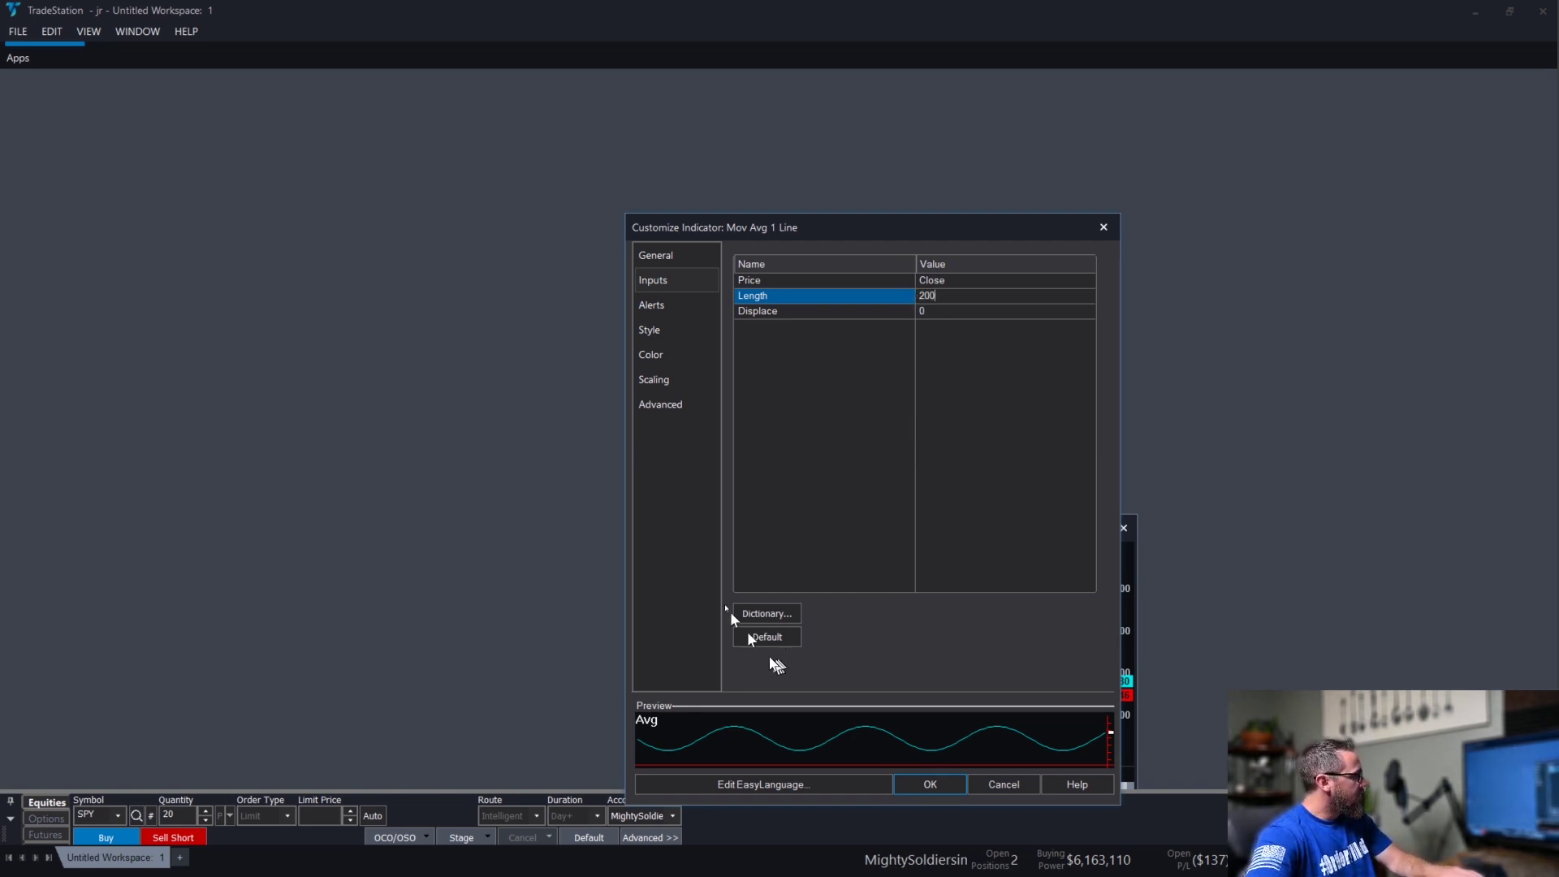
Make the average line red at about 74% transparency and apply the changes.
left_click(676, 329)
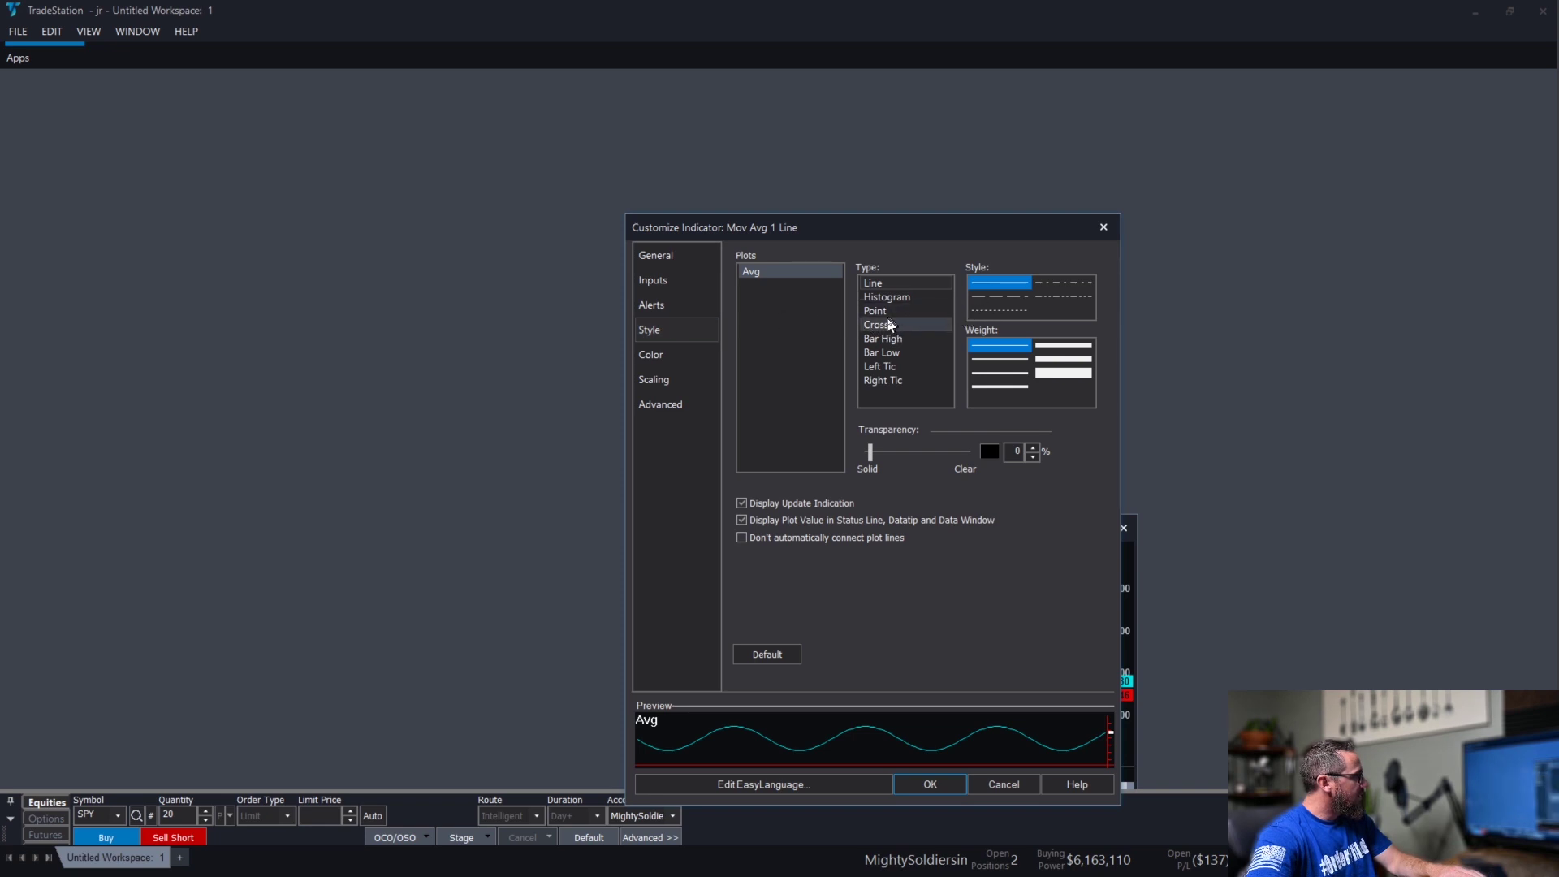
left_click(918, 455)
left_click(917, 457)
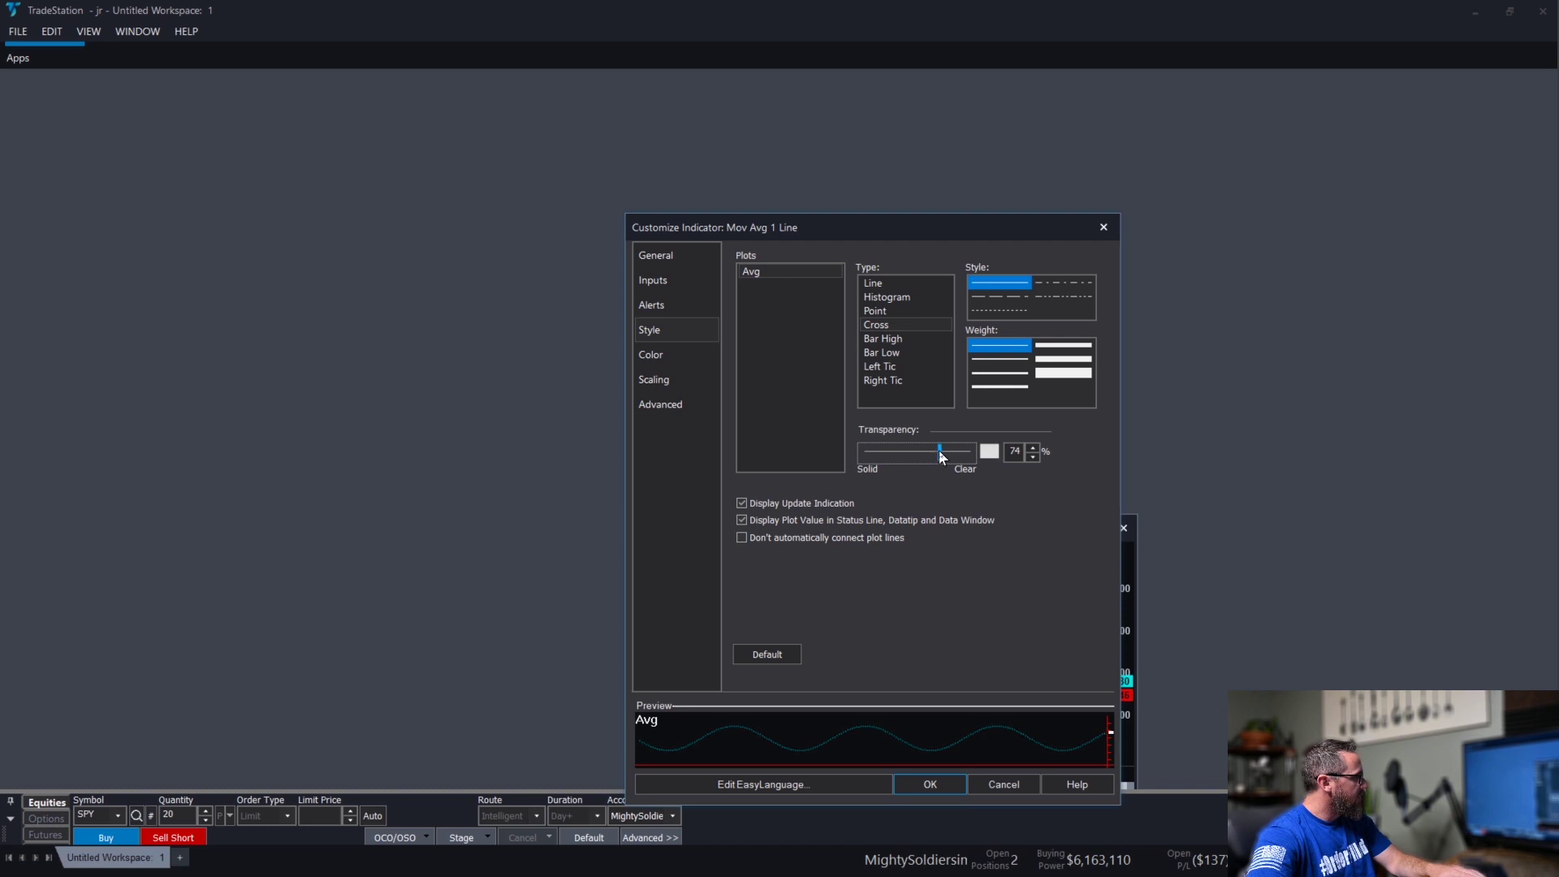
left_click(645, 350)
left_click(854, 289)
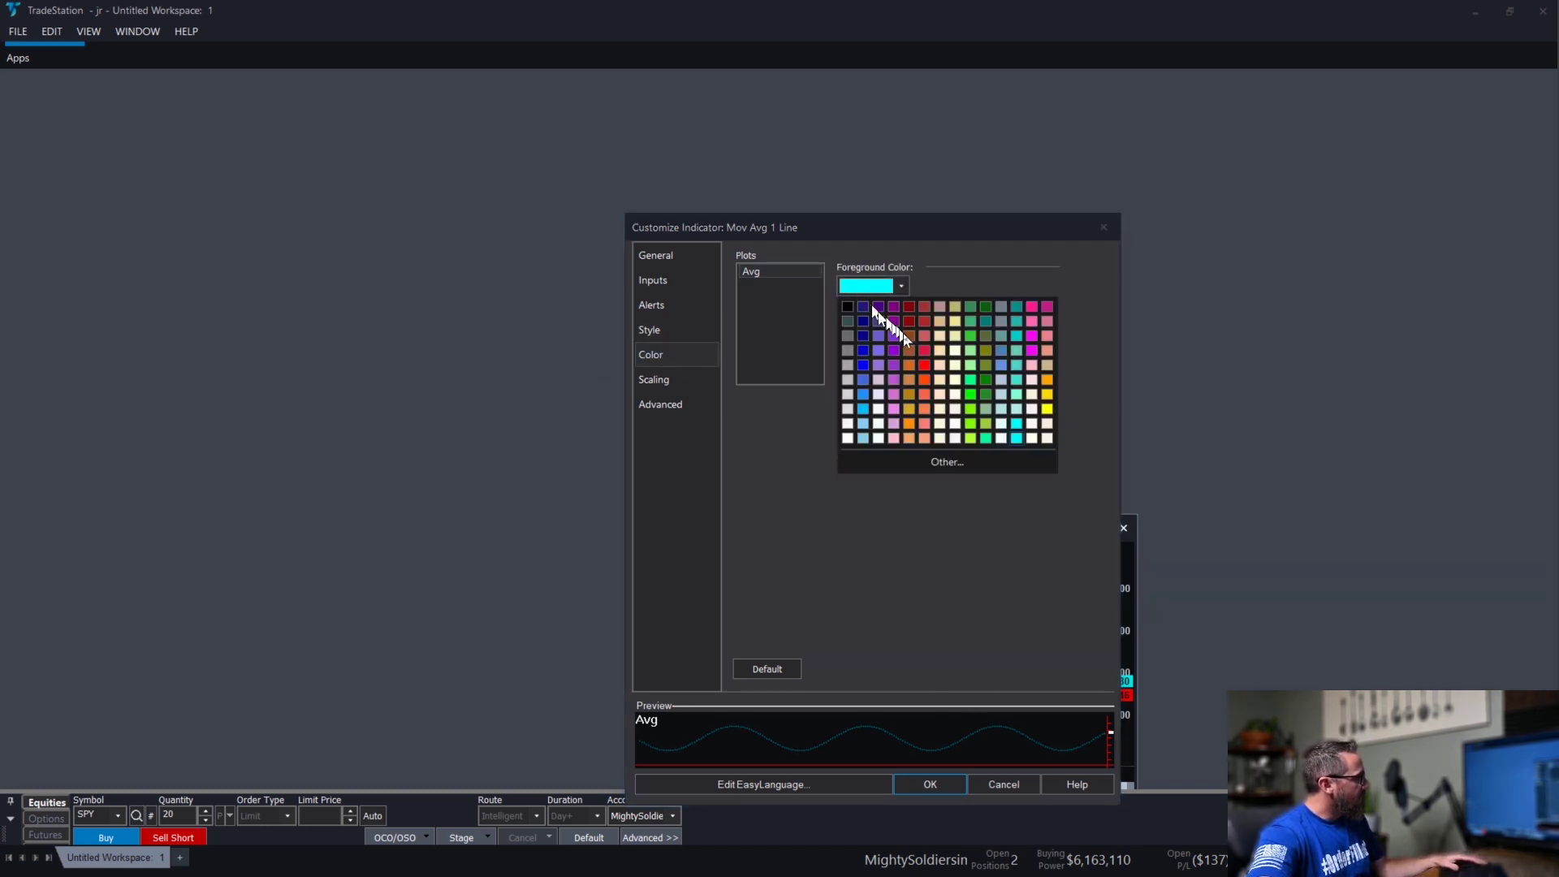
left_click(925, 365)
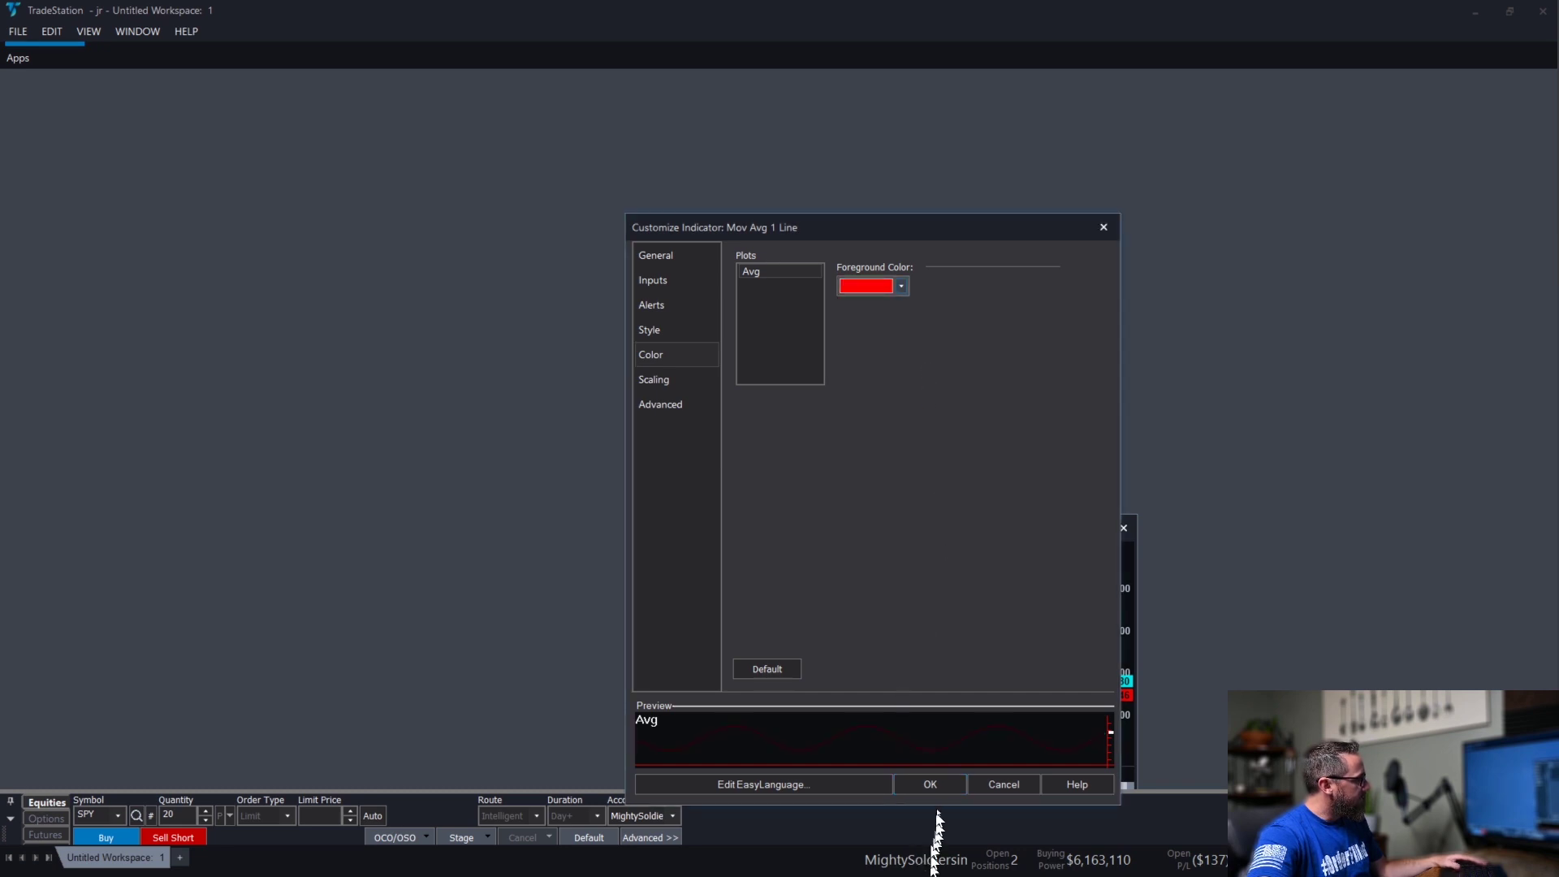
left_click(937, 783)
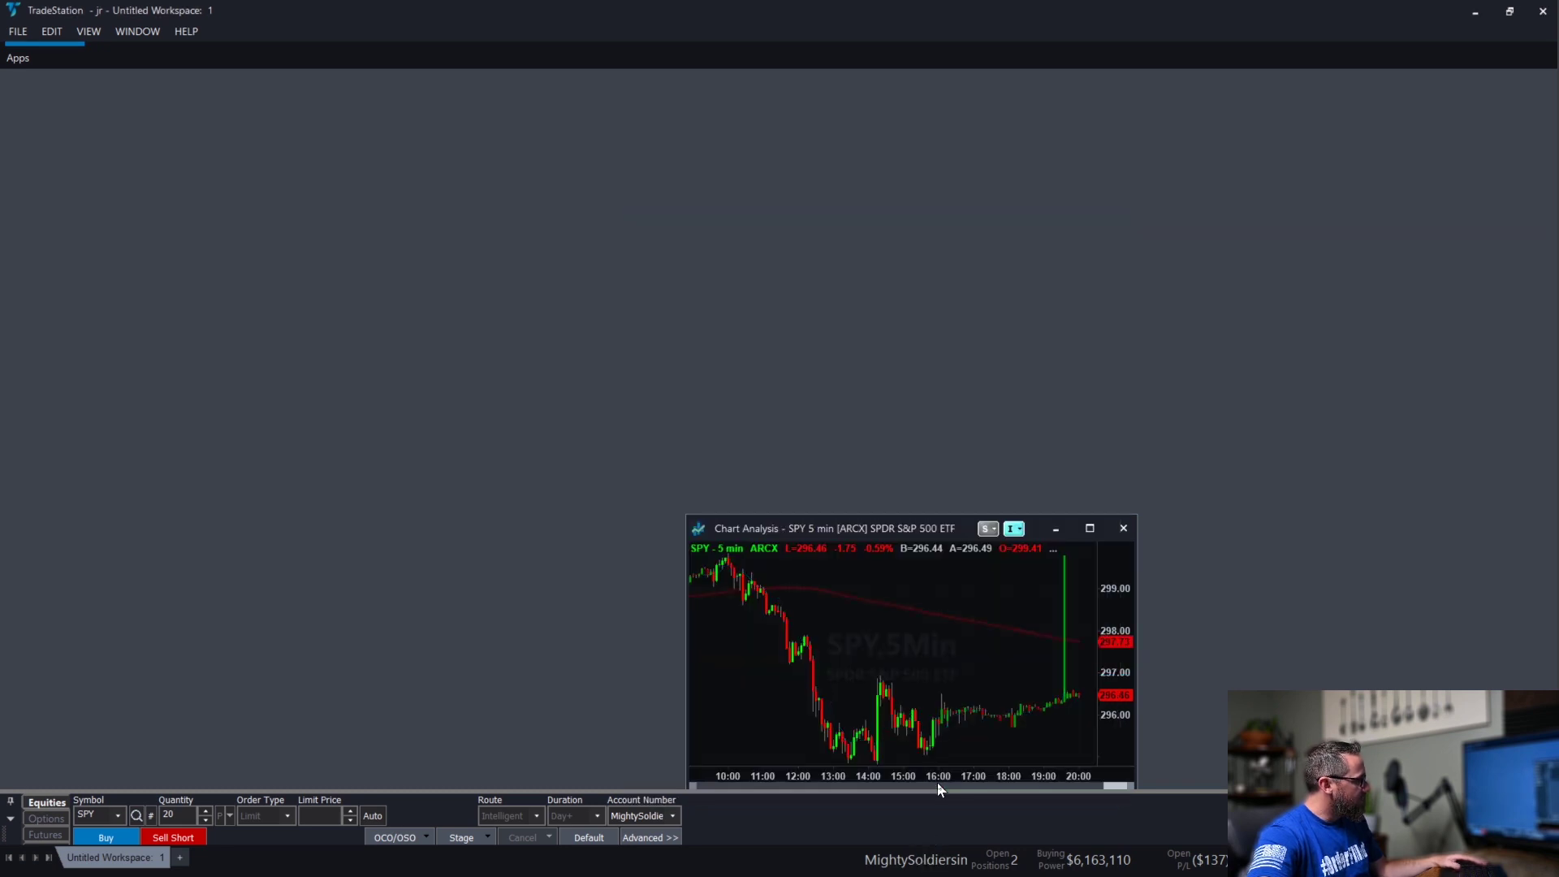
Add the Mov Avg Exp 2 Lines study alongside the red average on the 5-minute chart.
left_click(947, 614)
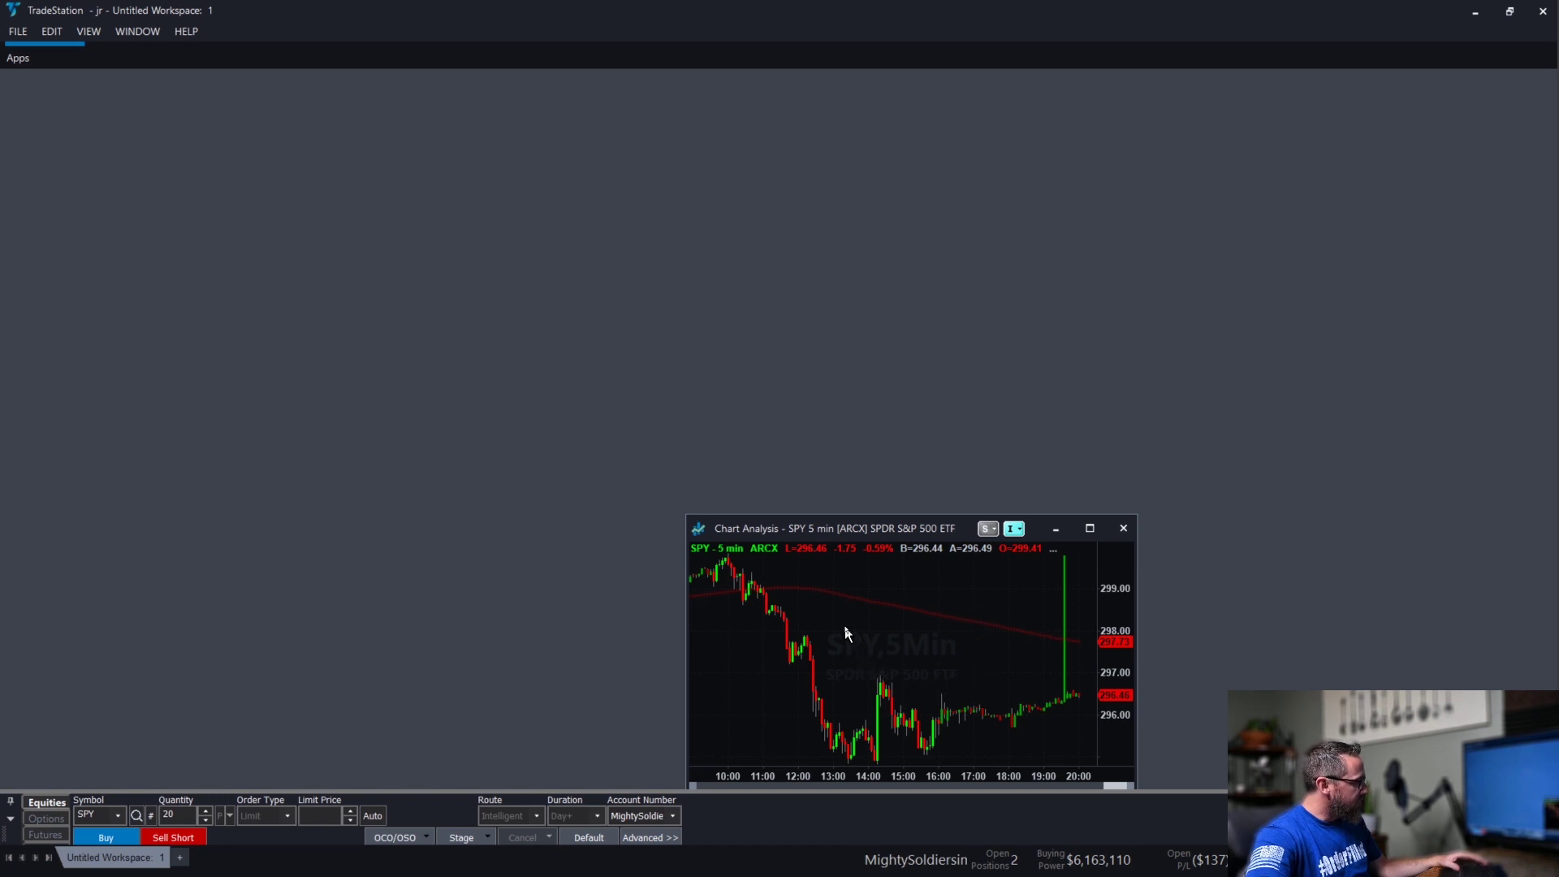
right_click(897, 580)
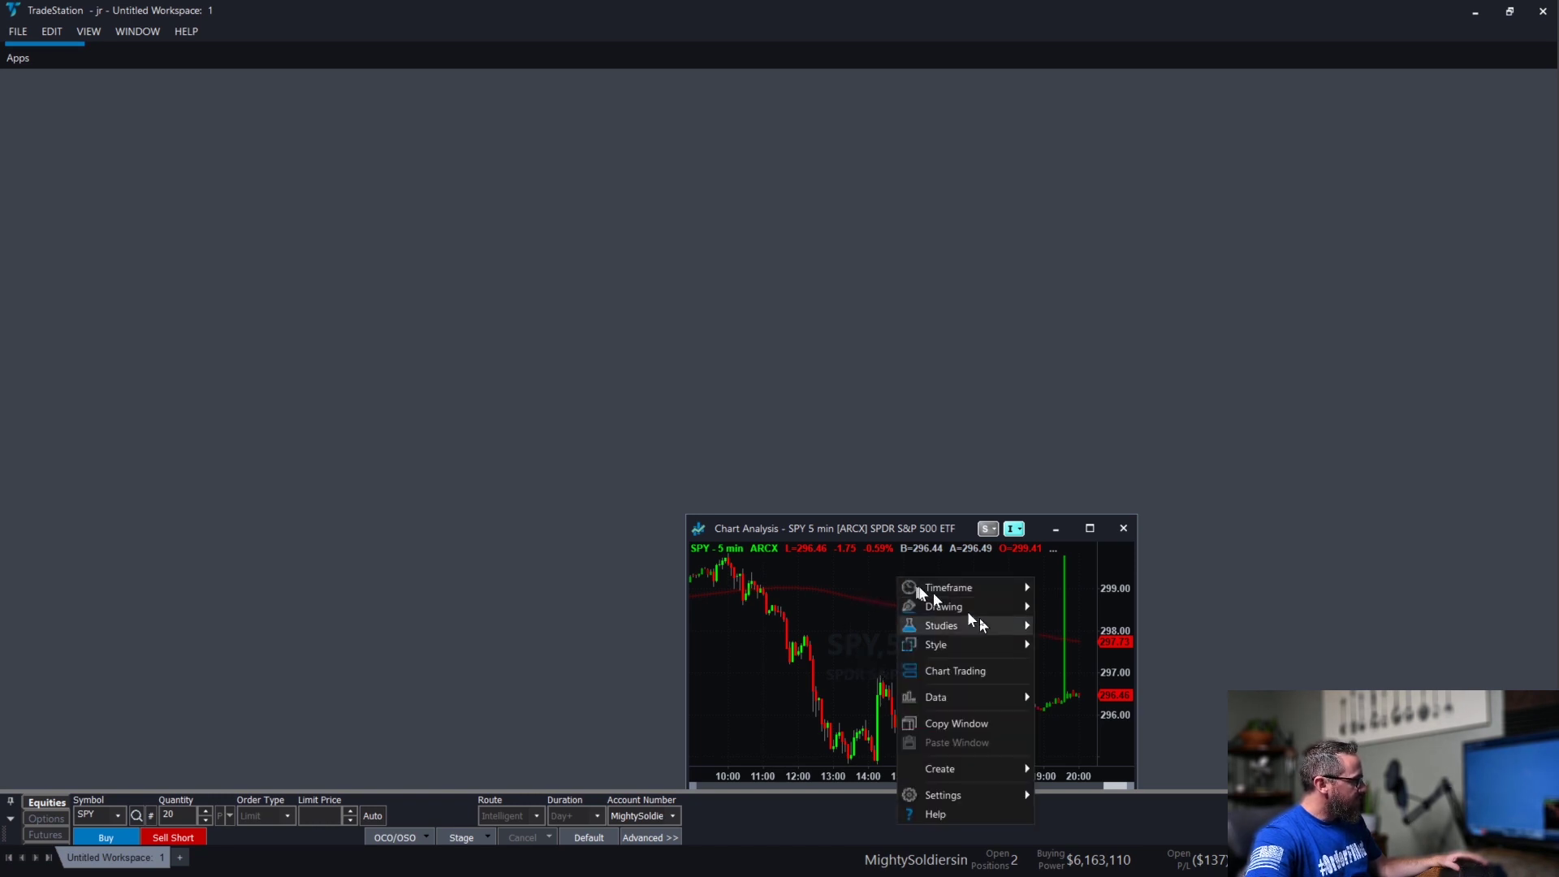
mouse_move(972, 625)
left_click(1066, 626)
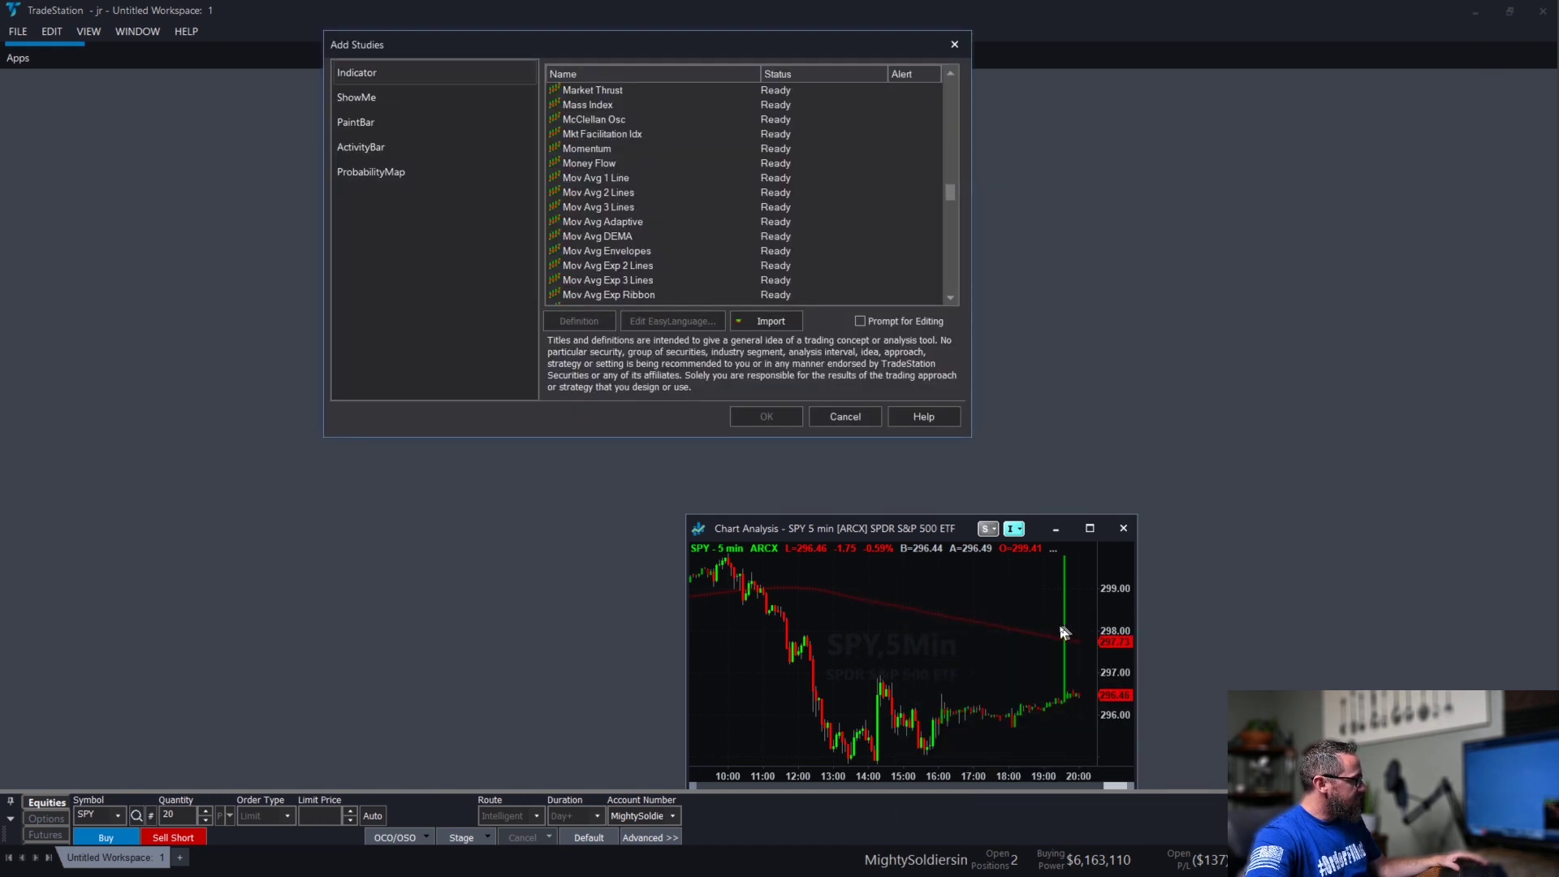
left_click(597, 268)
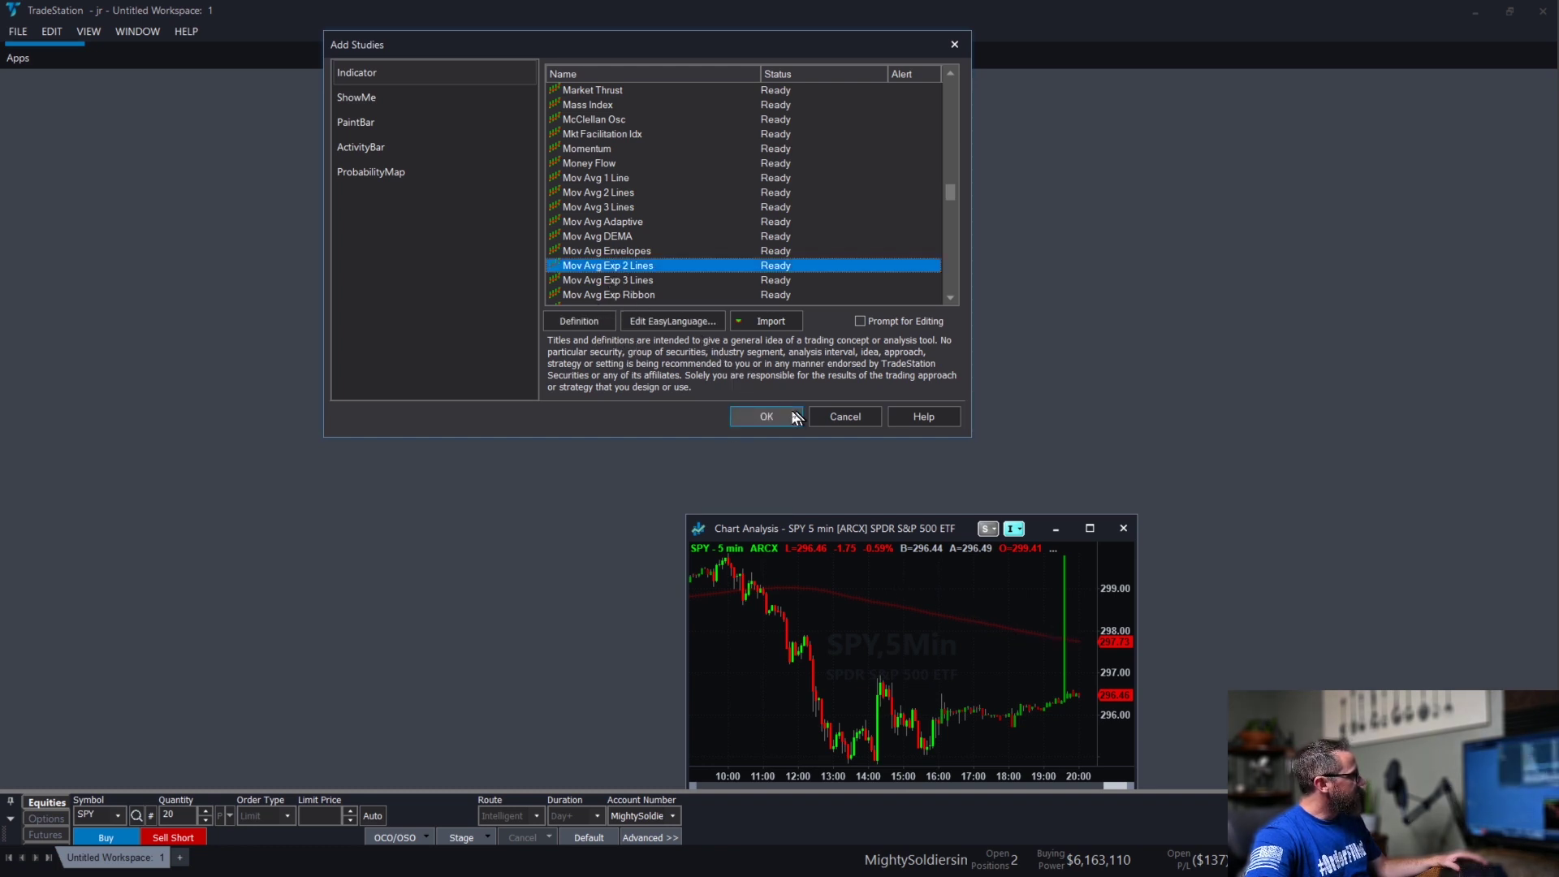
left_click(766, 416)
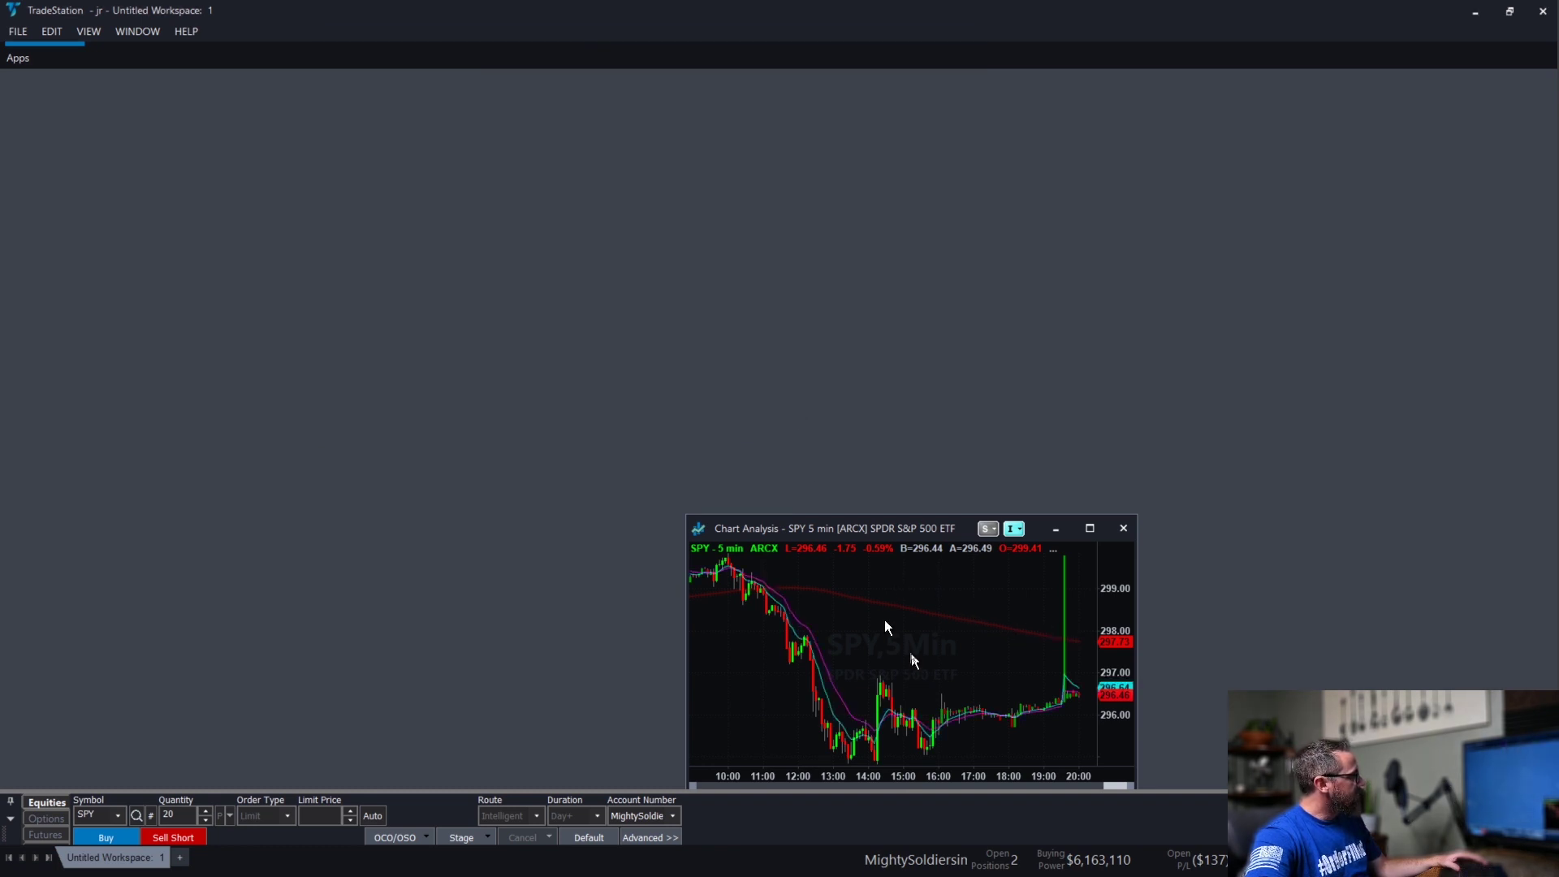
Set the exponential averages' SlowLength input to 20.
double_click(839, 697)
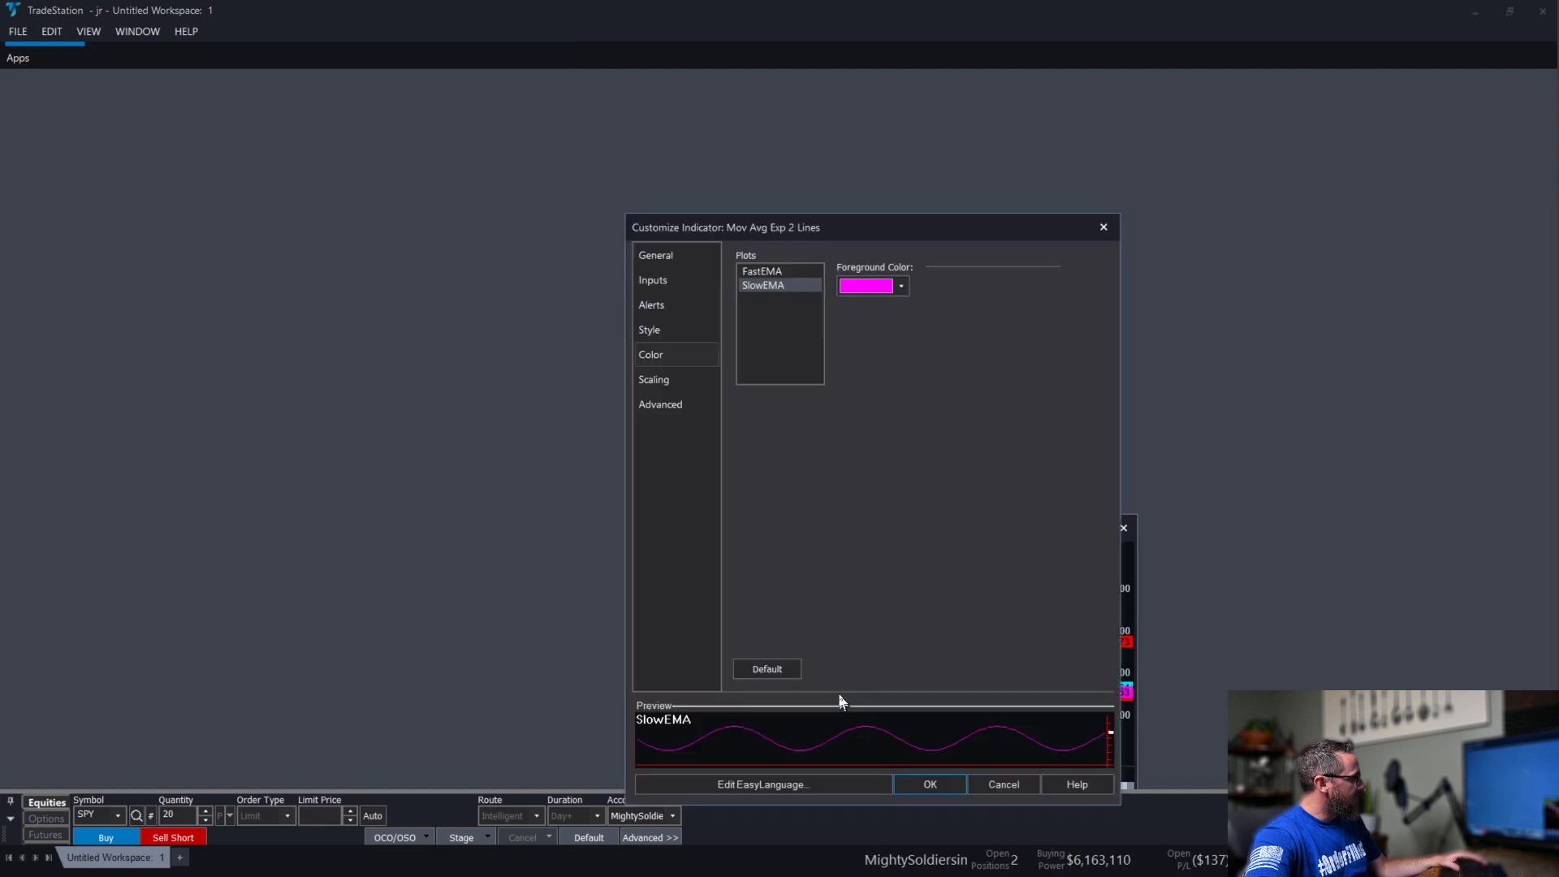
left_click(654, 281)
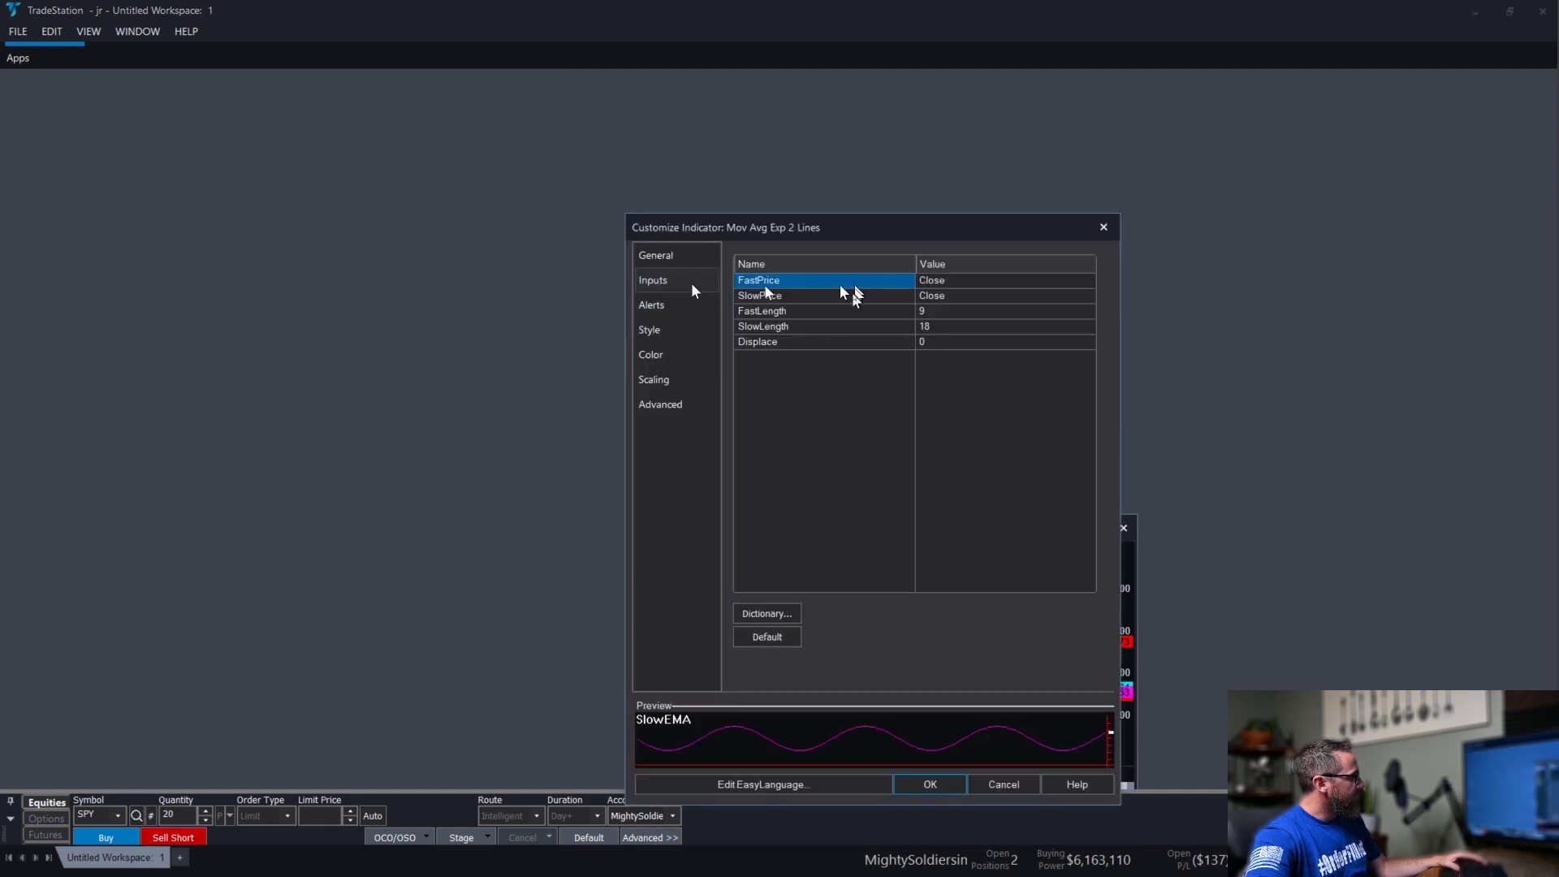
left_click(939, 327)
left_click(939, 327)
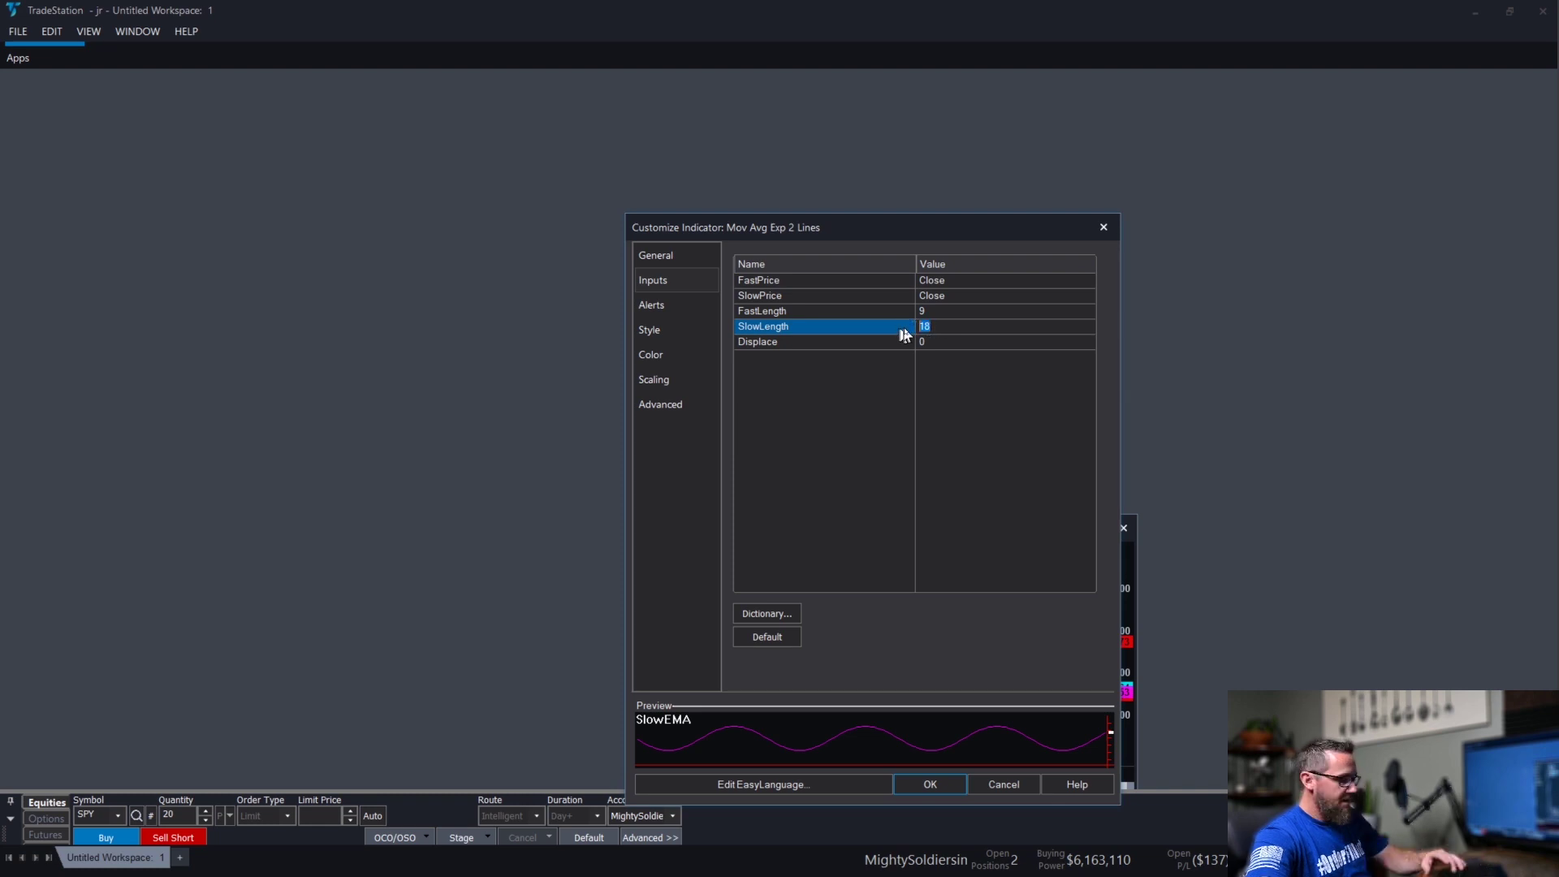
type("20")
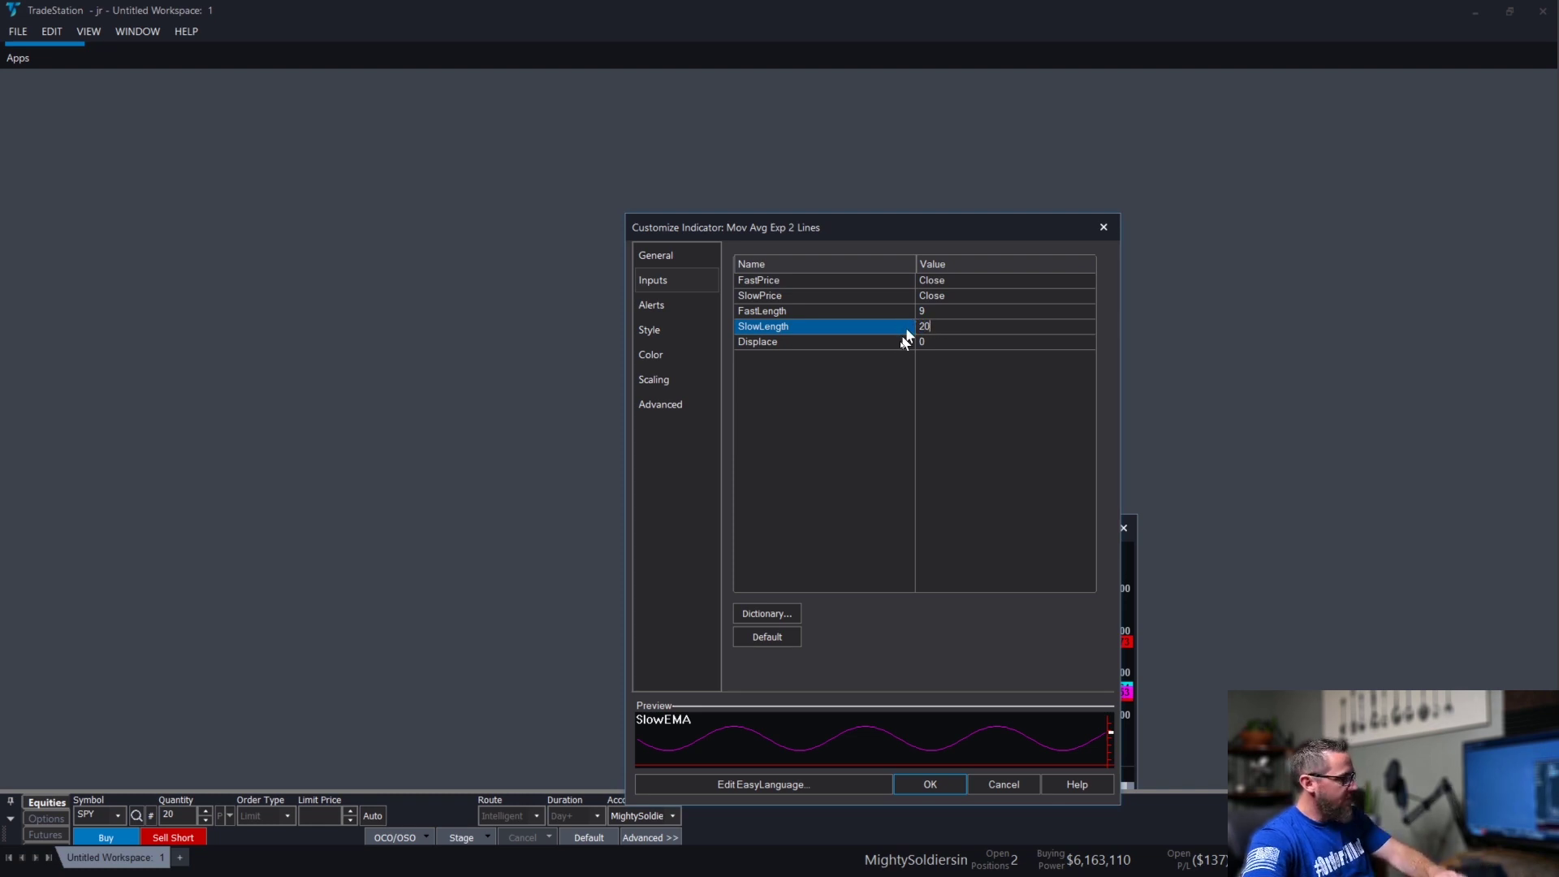
Make the FastEMA plot dotted and the SlowEMA plot grey, then apply.
left_click(660, 329)
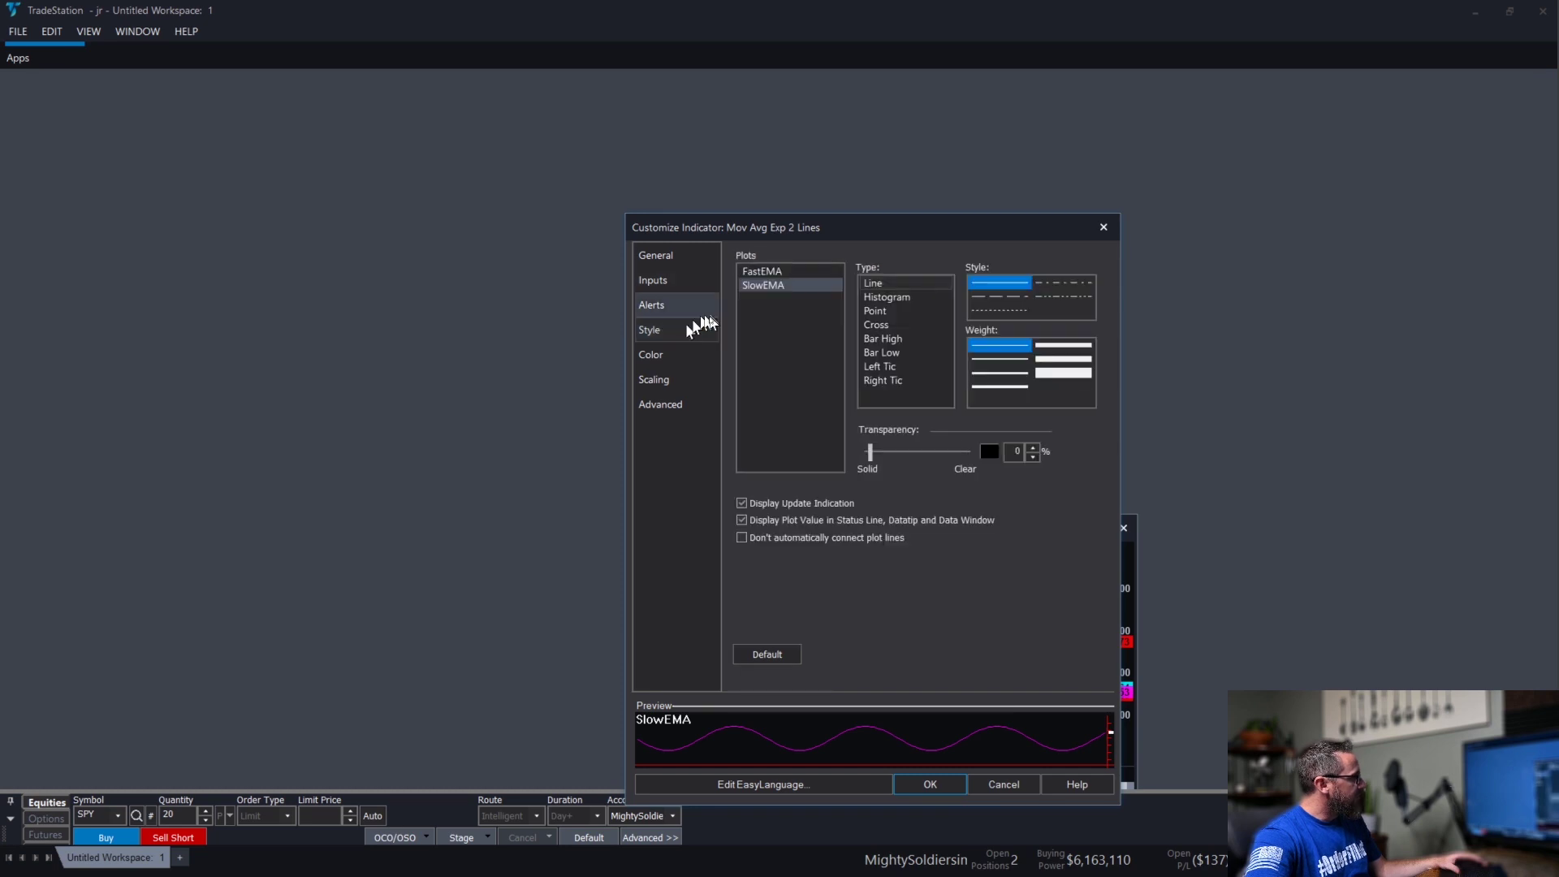
left_click(808, 271)
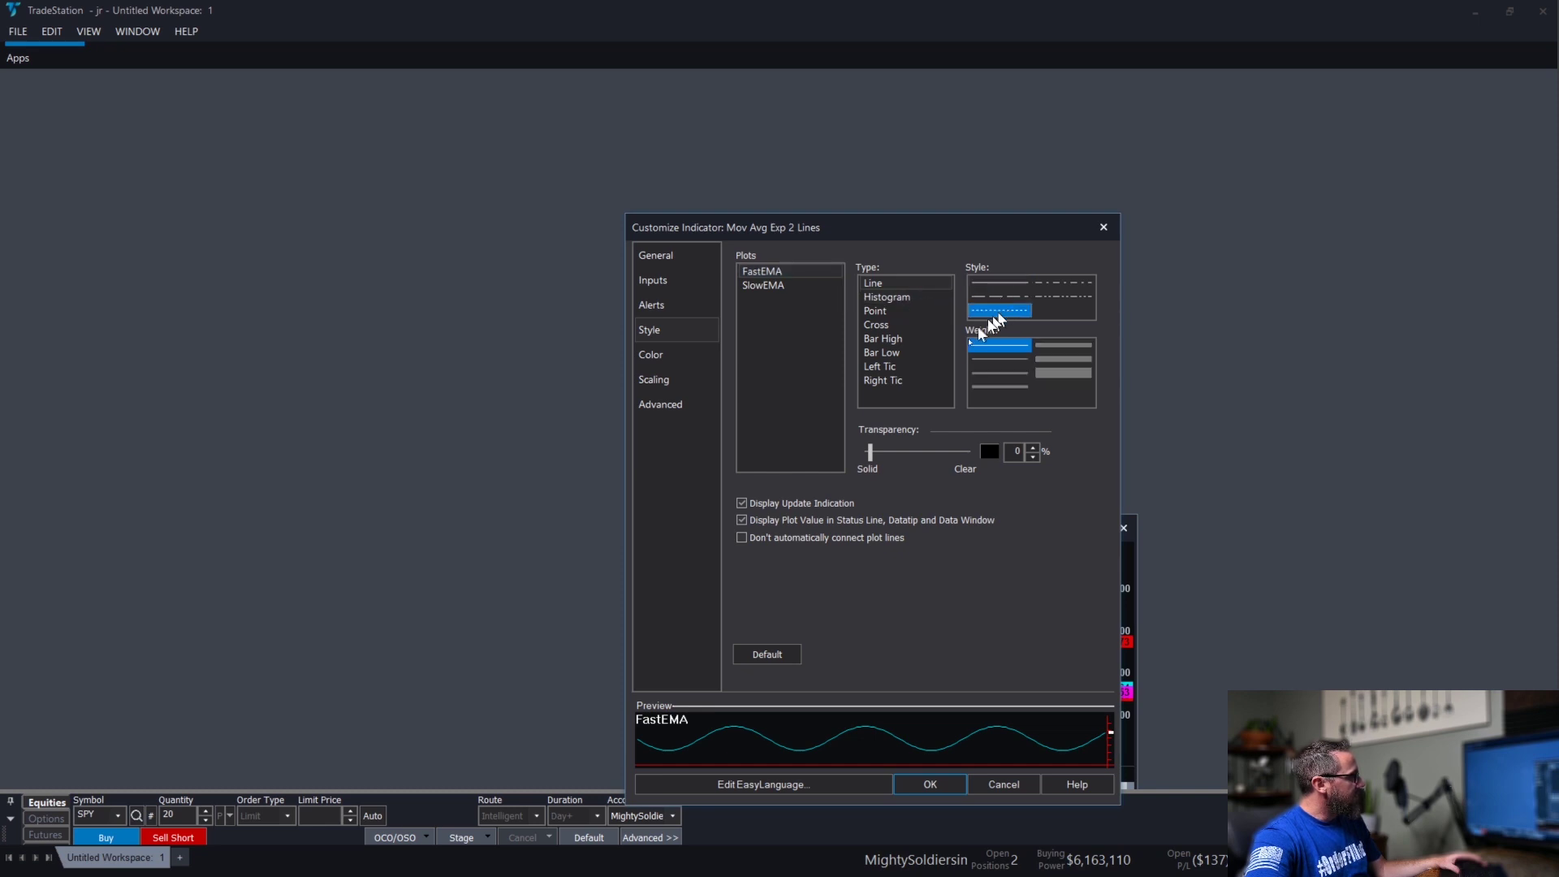
left_click(668, 355)
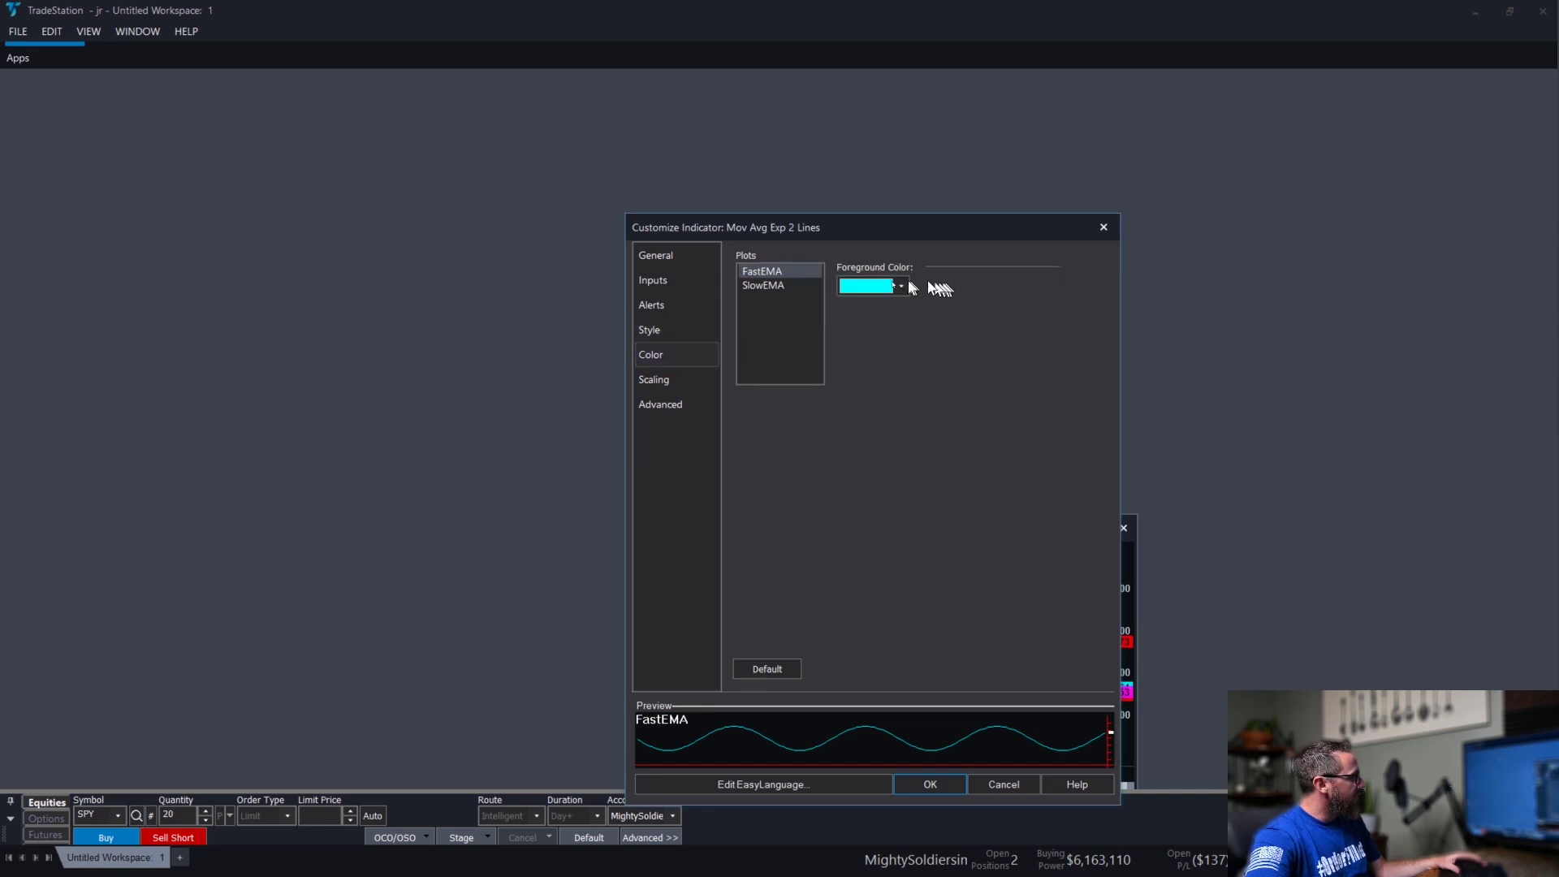
left_click(796, 287)
left_click(884, 294)
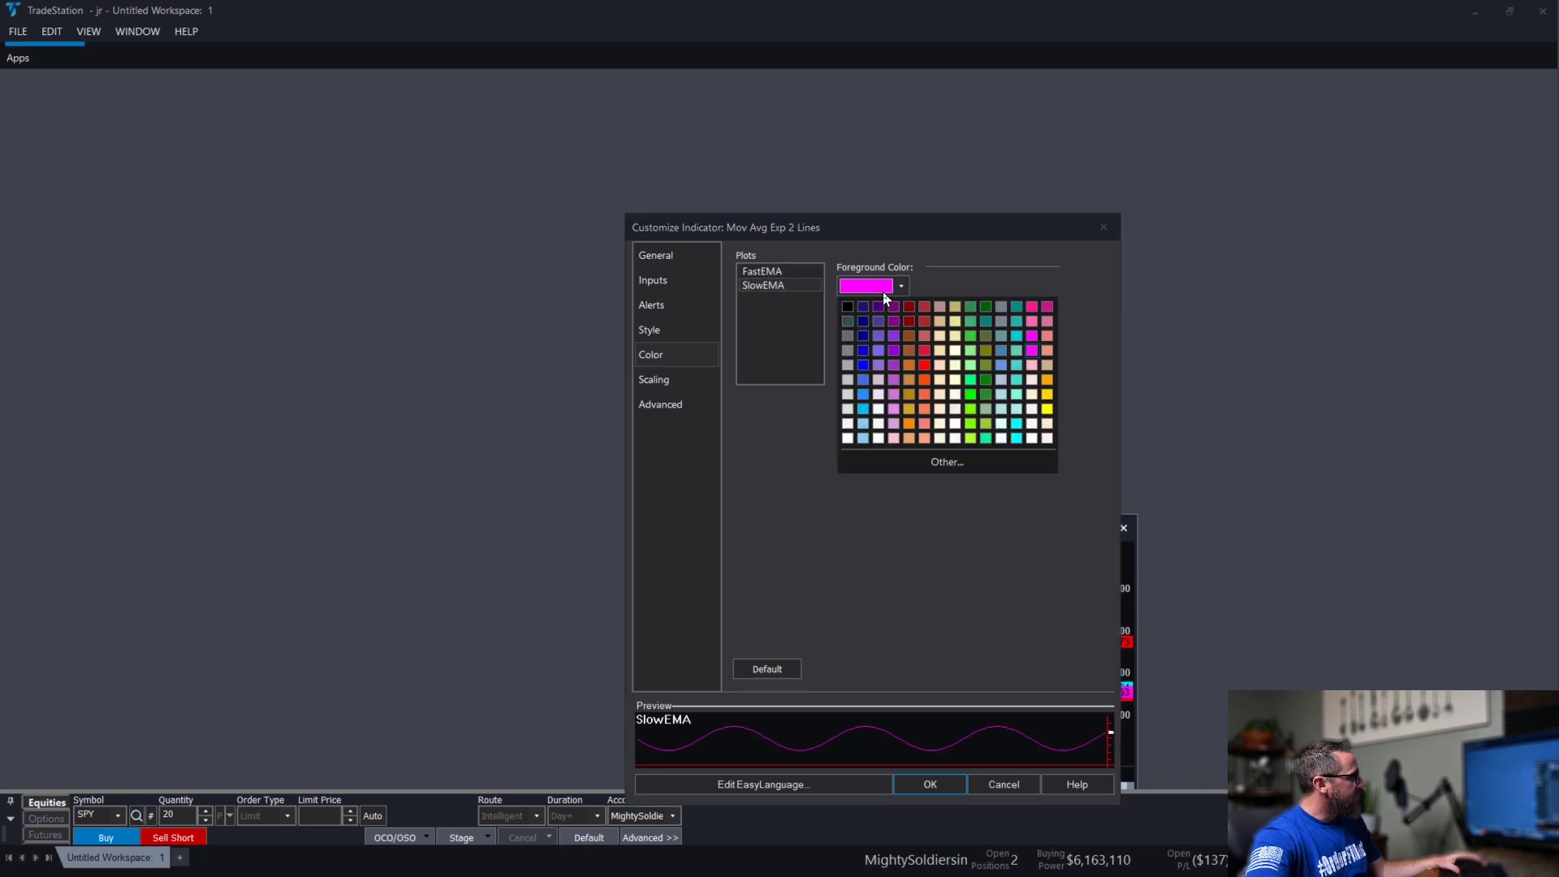
left_click(848, 341)
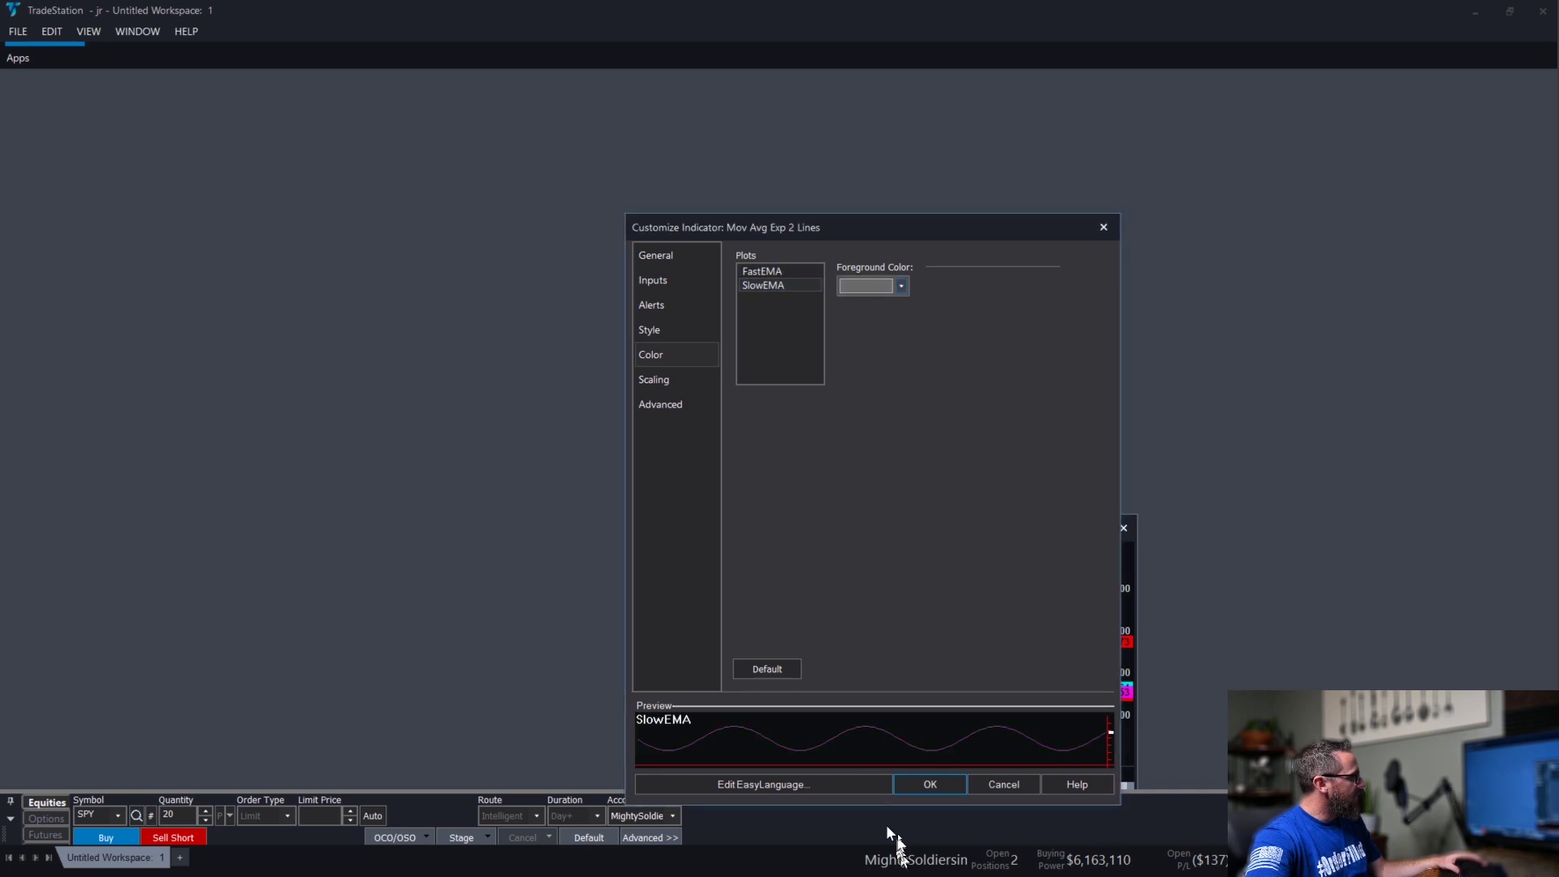
left_click(927, 784)
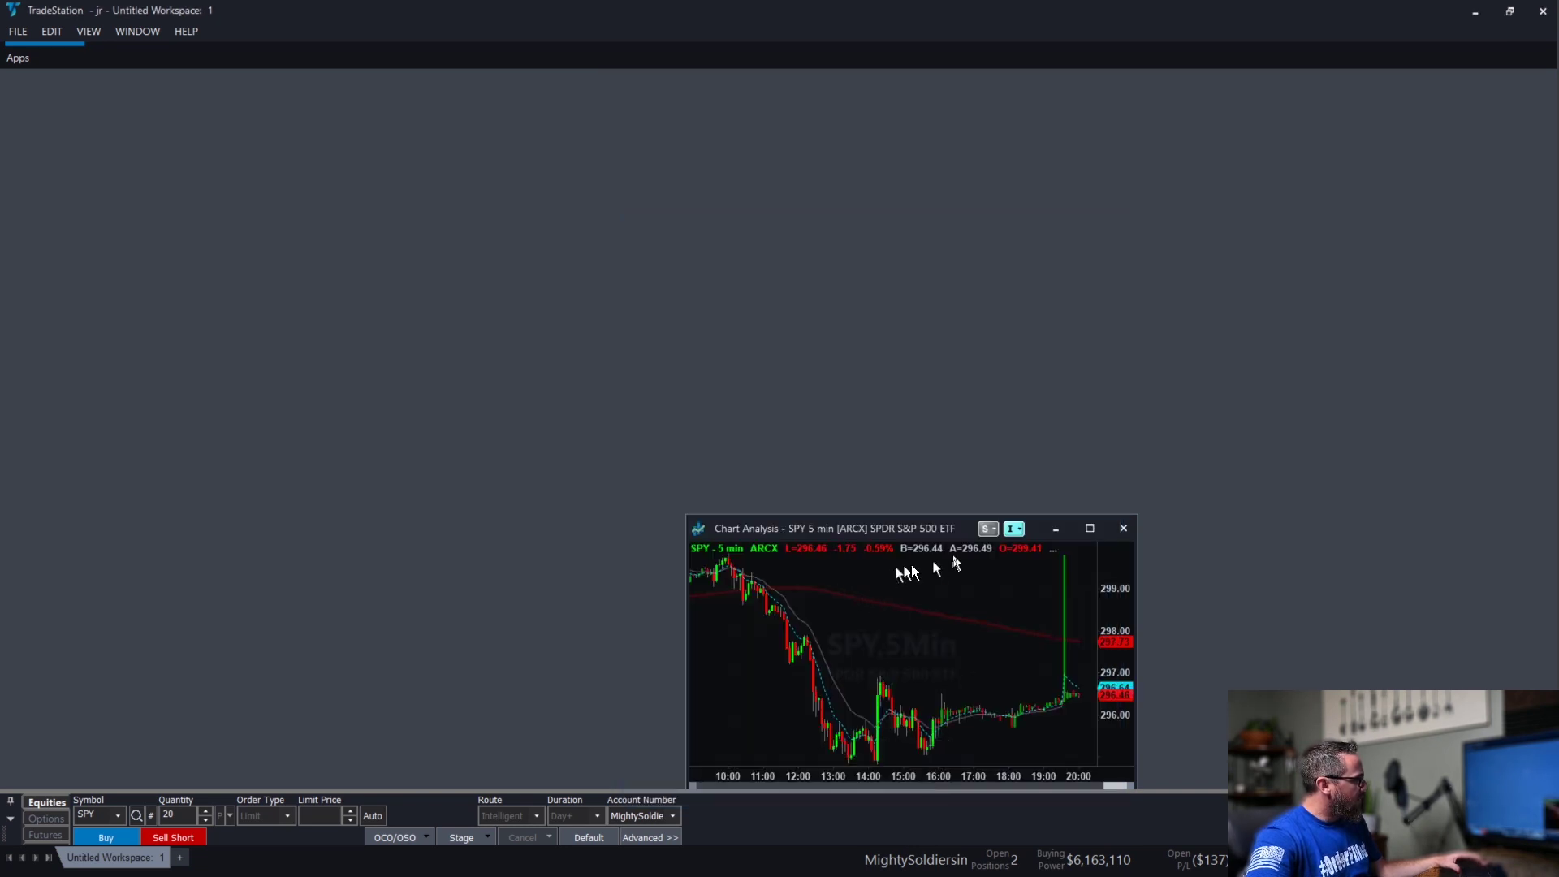
Open the chart's Customize Window General page and select the Space to the Right value.
right_click(804, 578)
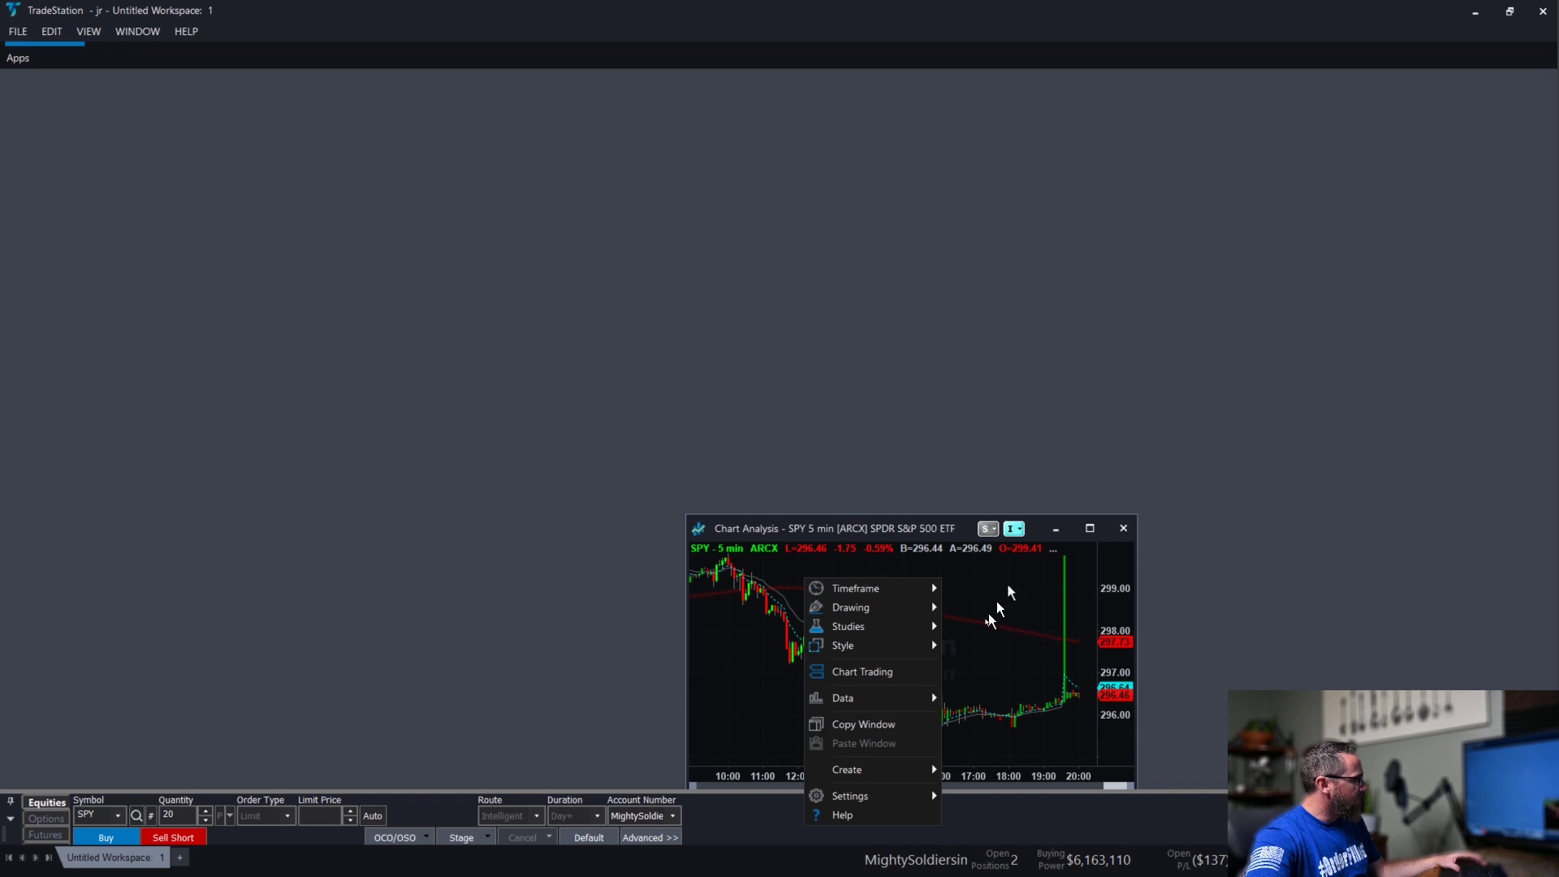
mouse_move(854, 801)
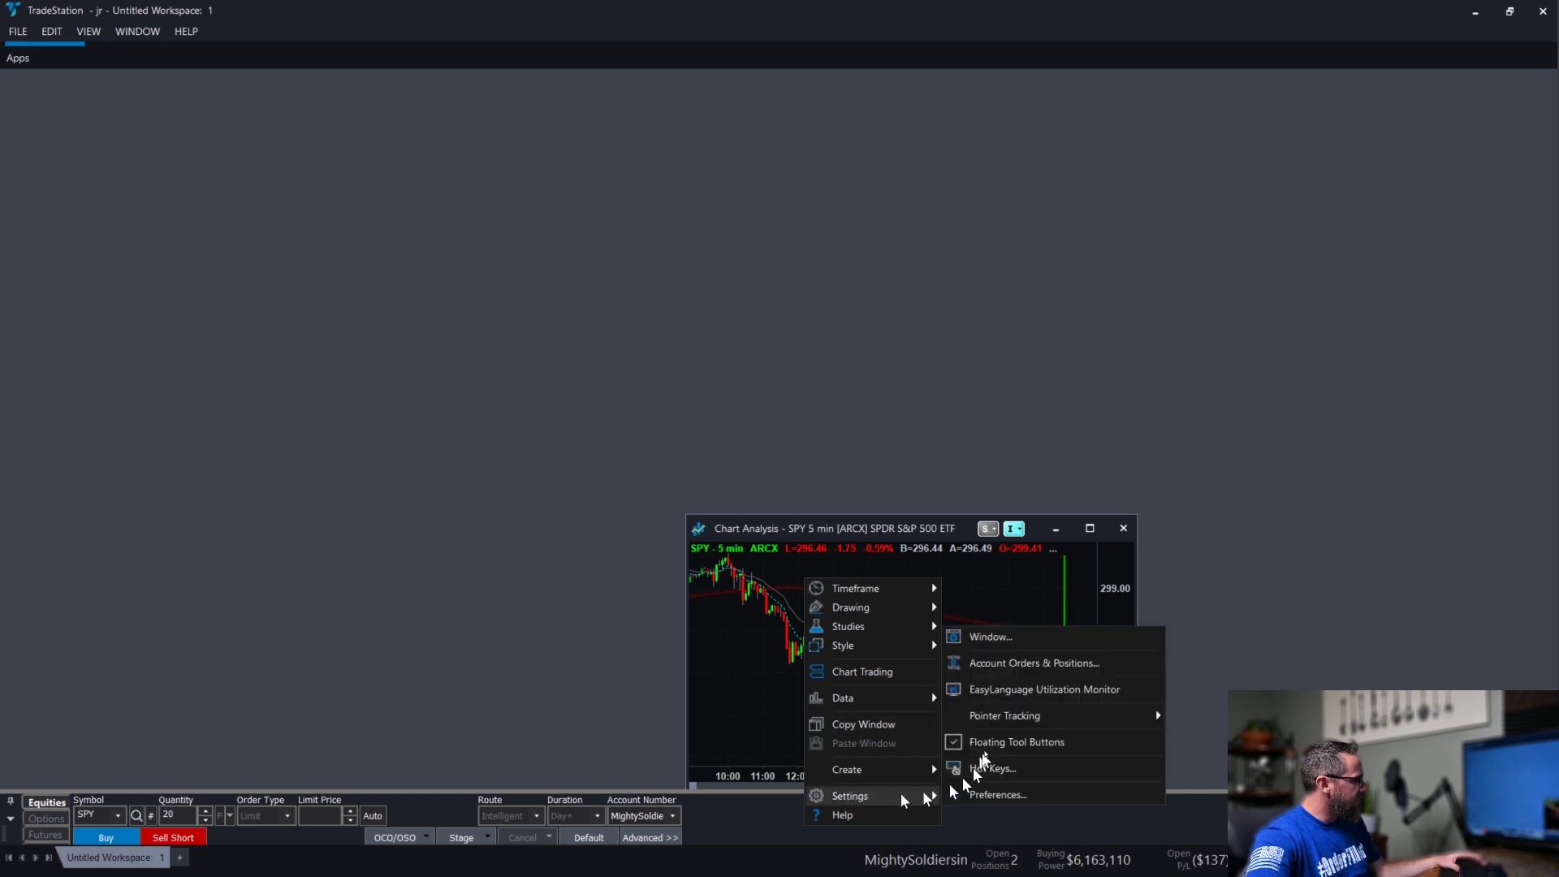
left_click(992, 637)
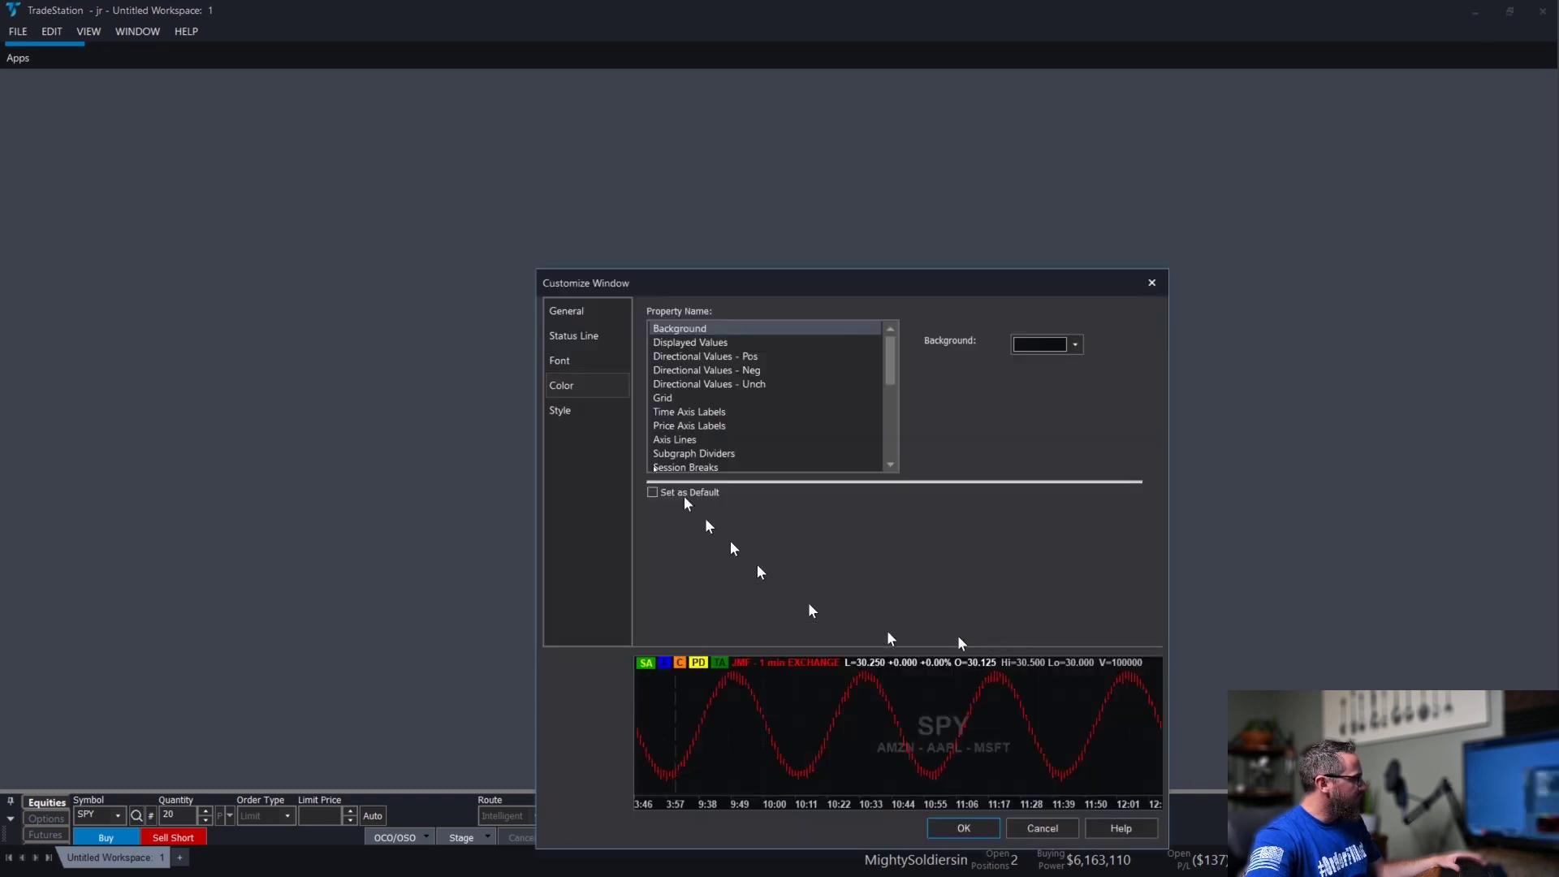
left_click(579, 319)
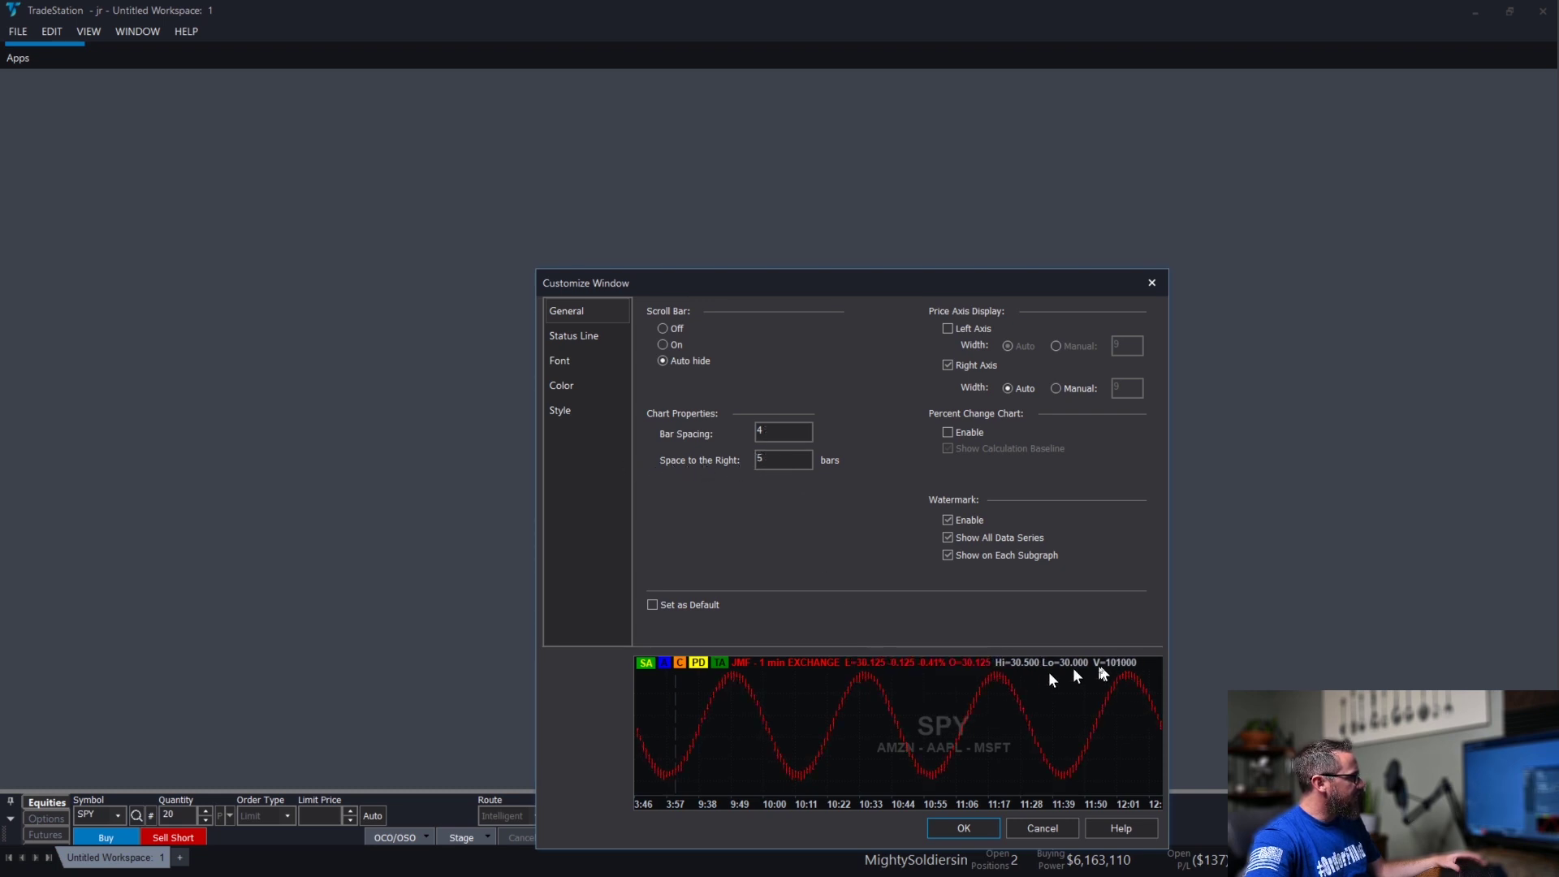
double_click(778, 458)
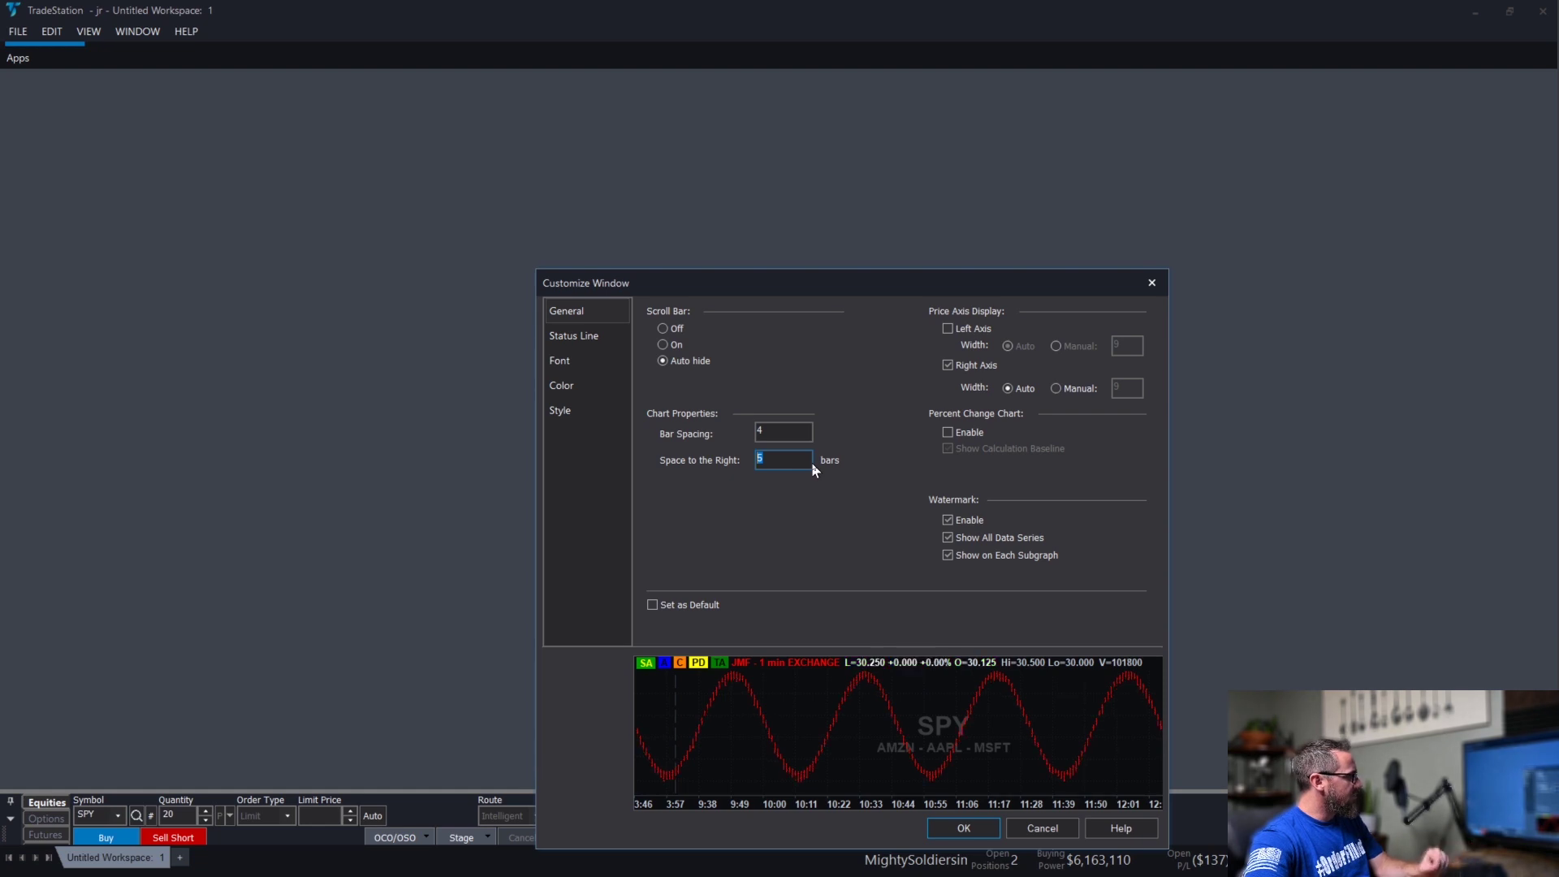
Remove Exchange, Net Chg, Bid and Ask from the chart's status line fields.
left_click(578, 338)
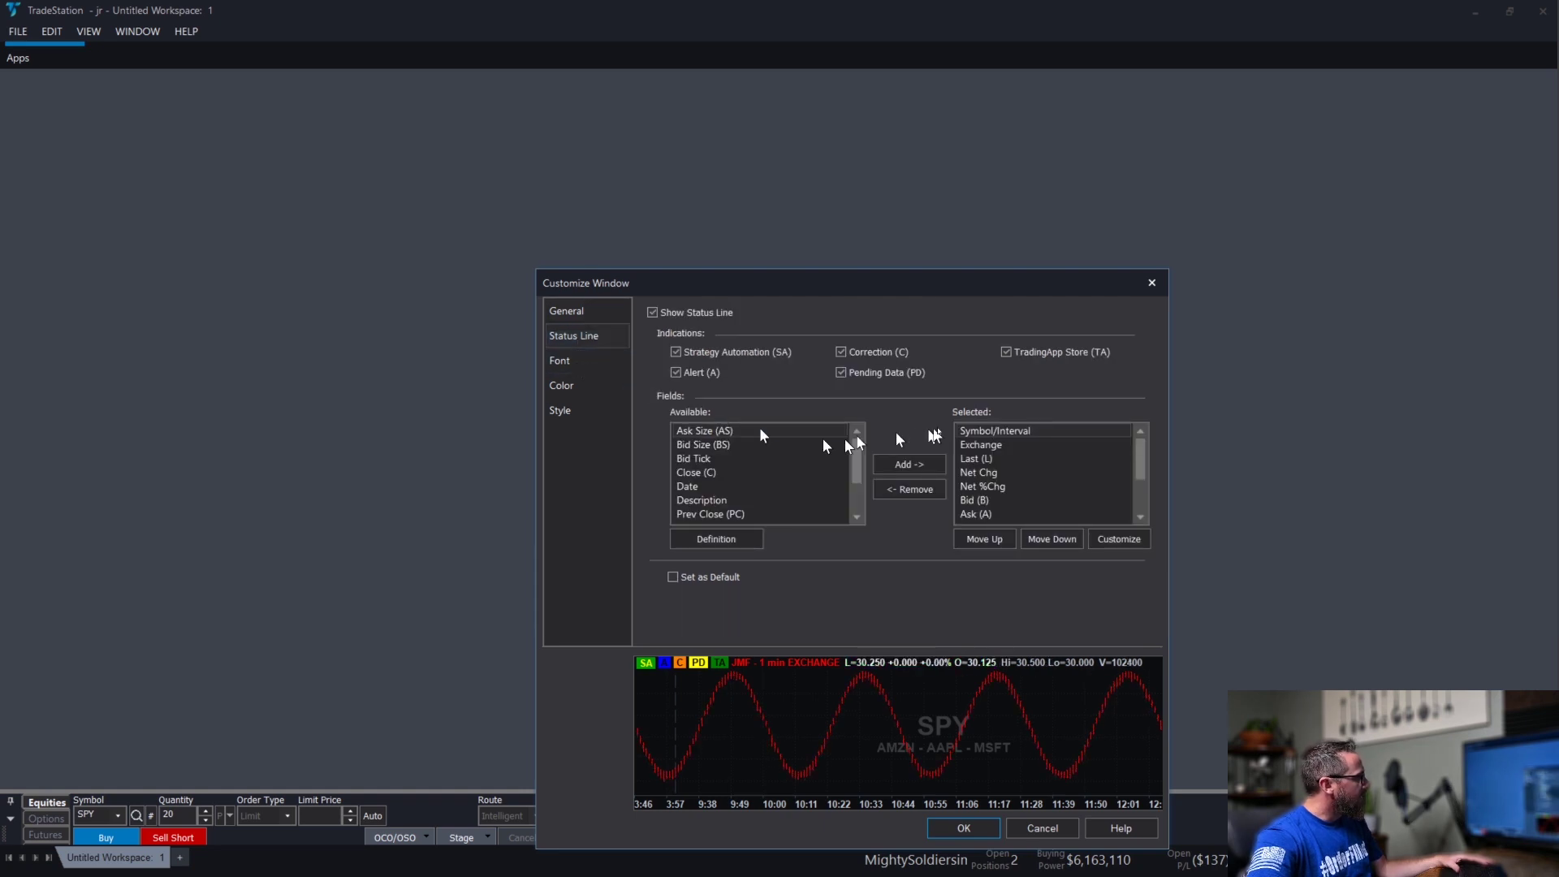
left_click(999, 444)
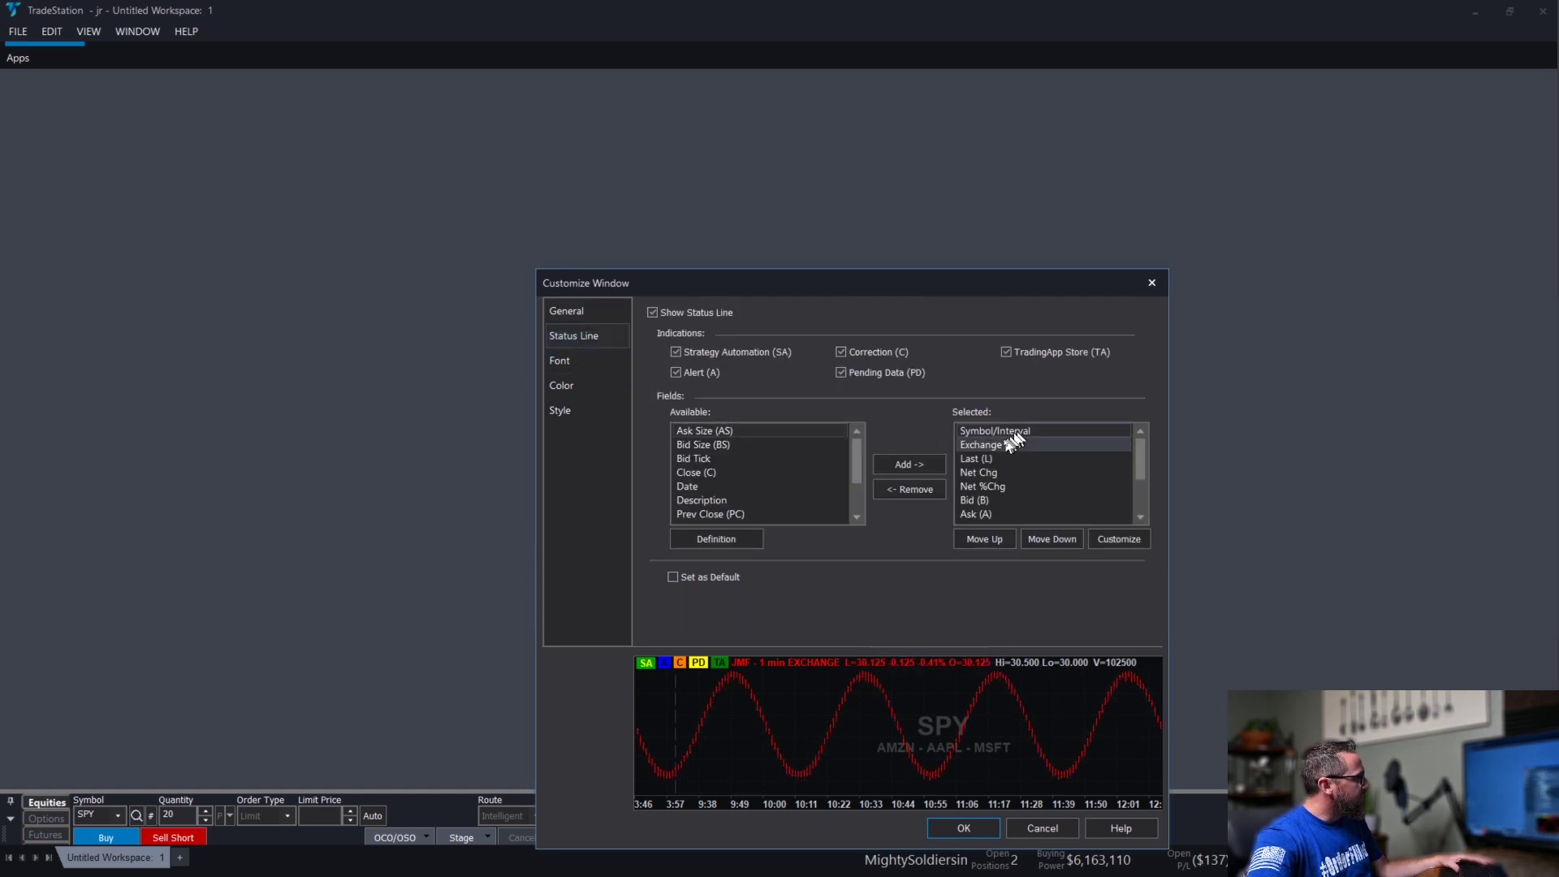
left_click(932, 489)
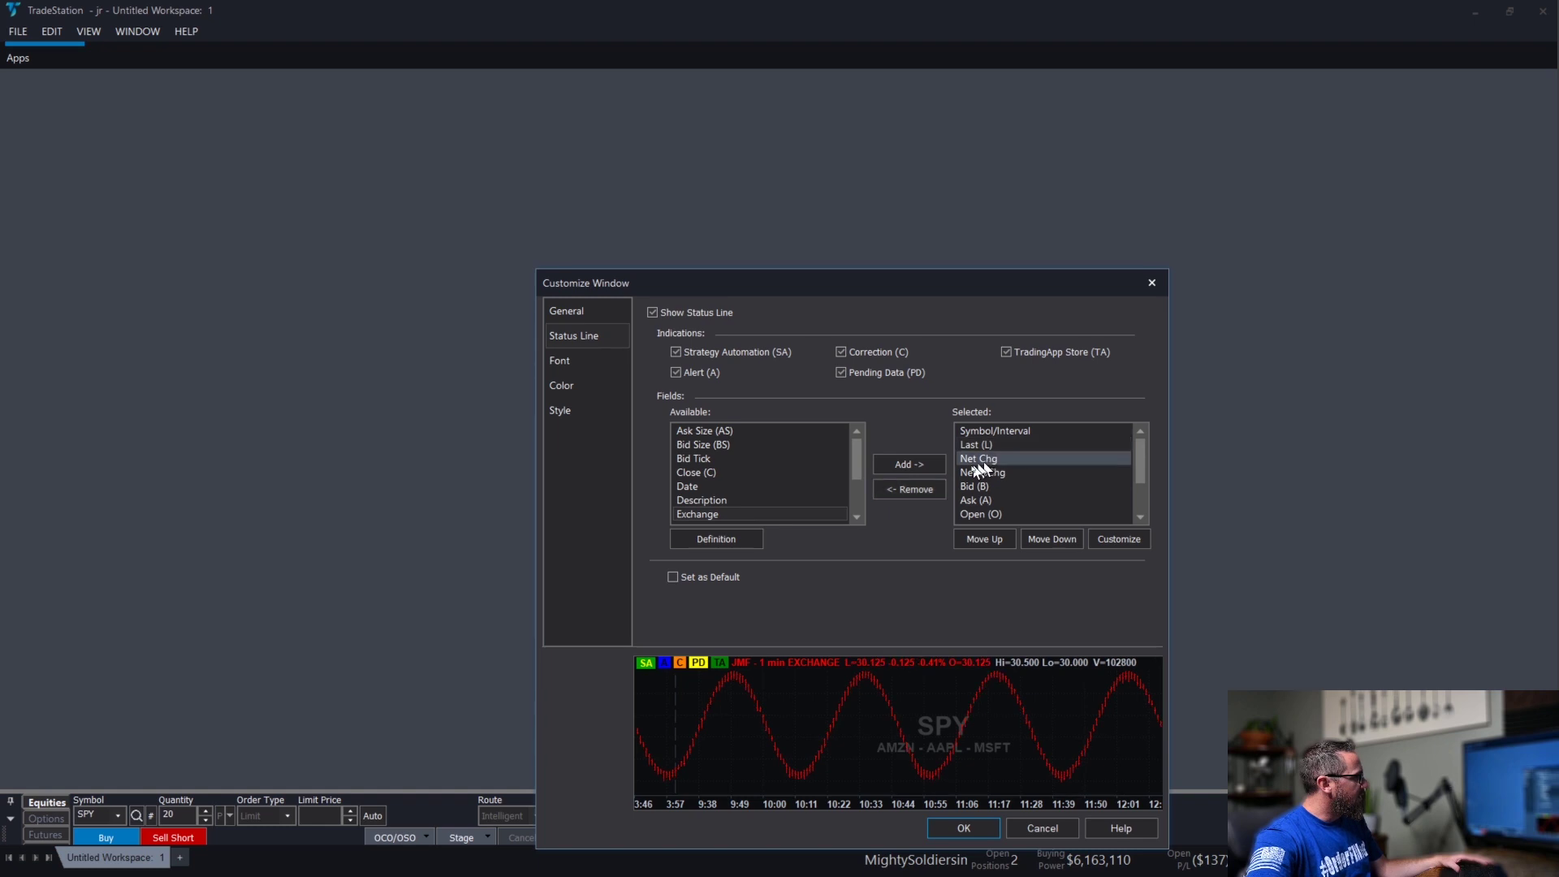
left_click(933, 487)
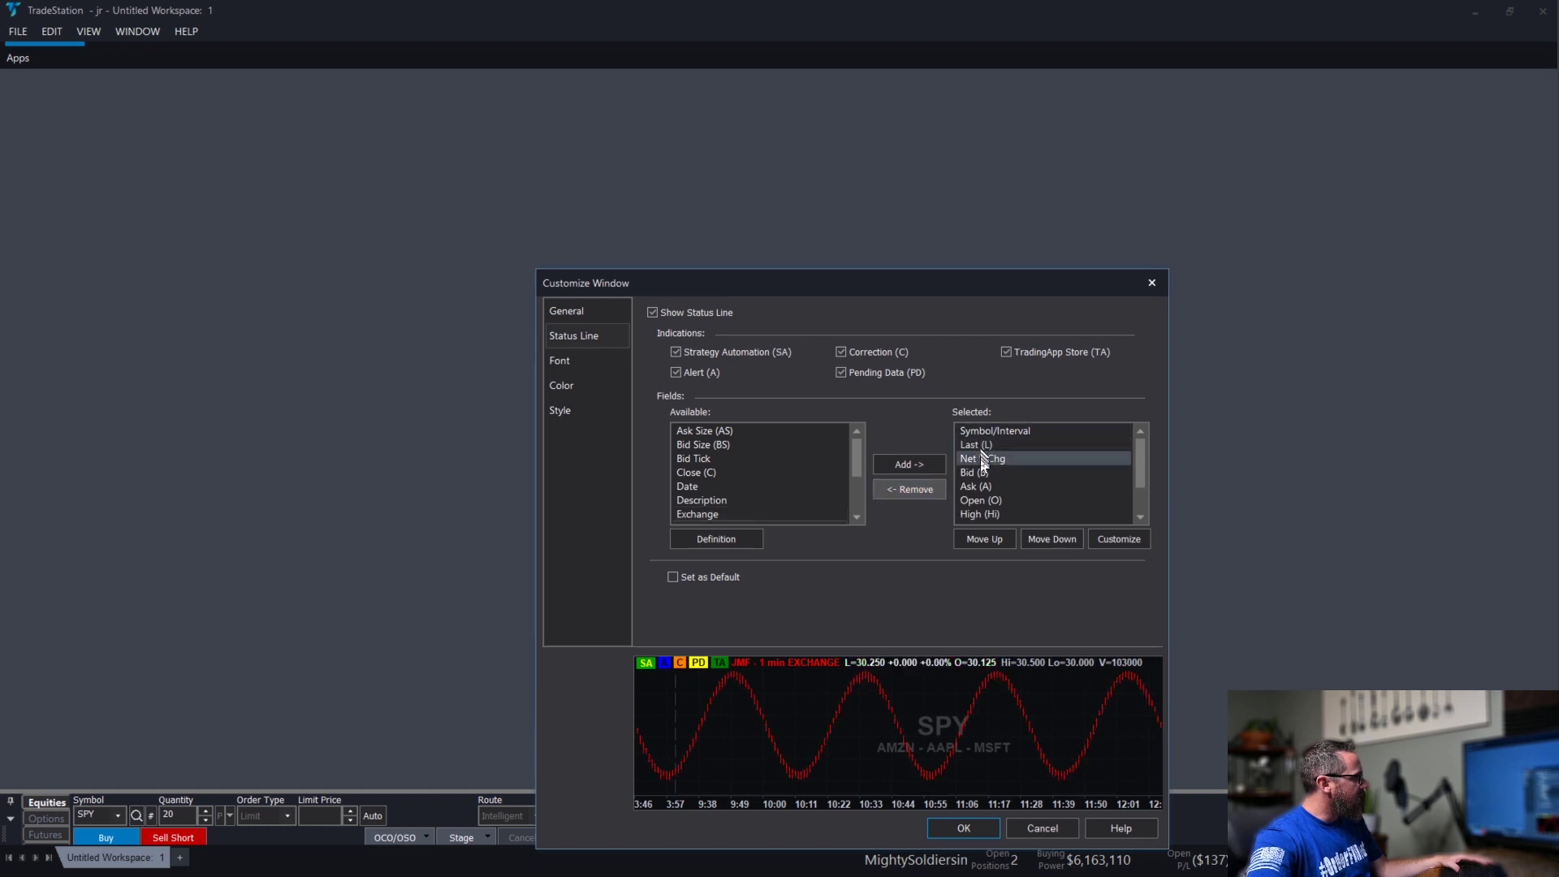
left_click(982, 473)
left_click(928, 490)
left_click(984, 474)
left_click(938, 488)
Remove Open, High, Low and Studies/Strategies from the status line fields.
left_click(982, 473)
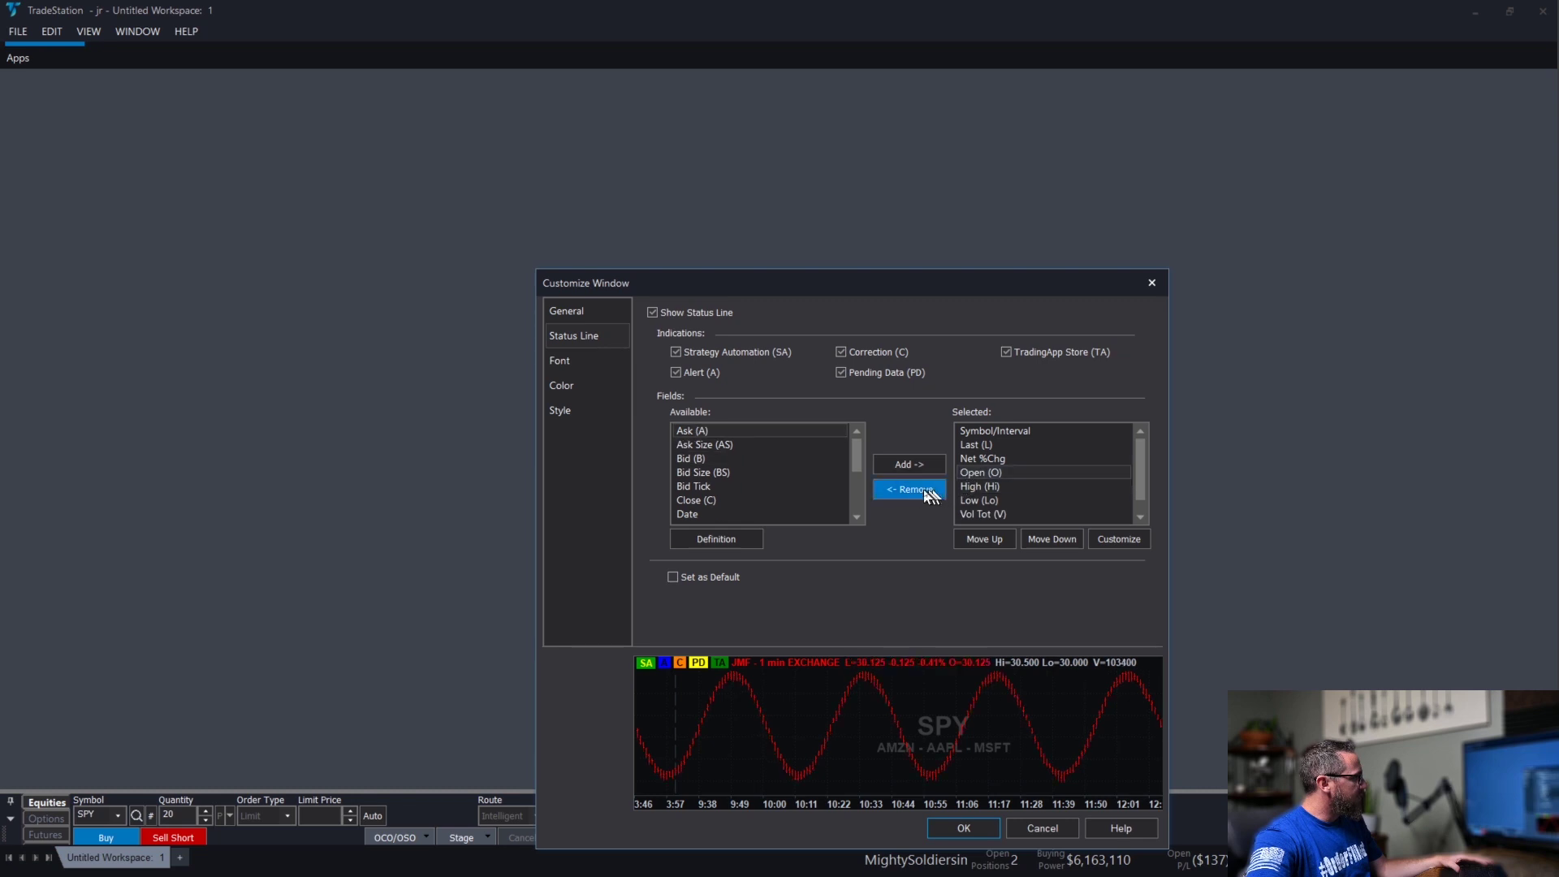
left_click(928, 489)
left_click(982, 473)
left_click(928, 488)
left_click(982, 475)
left_click(928, 490)
left_click(979, 485)
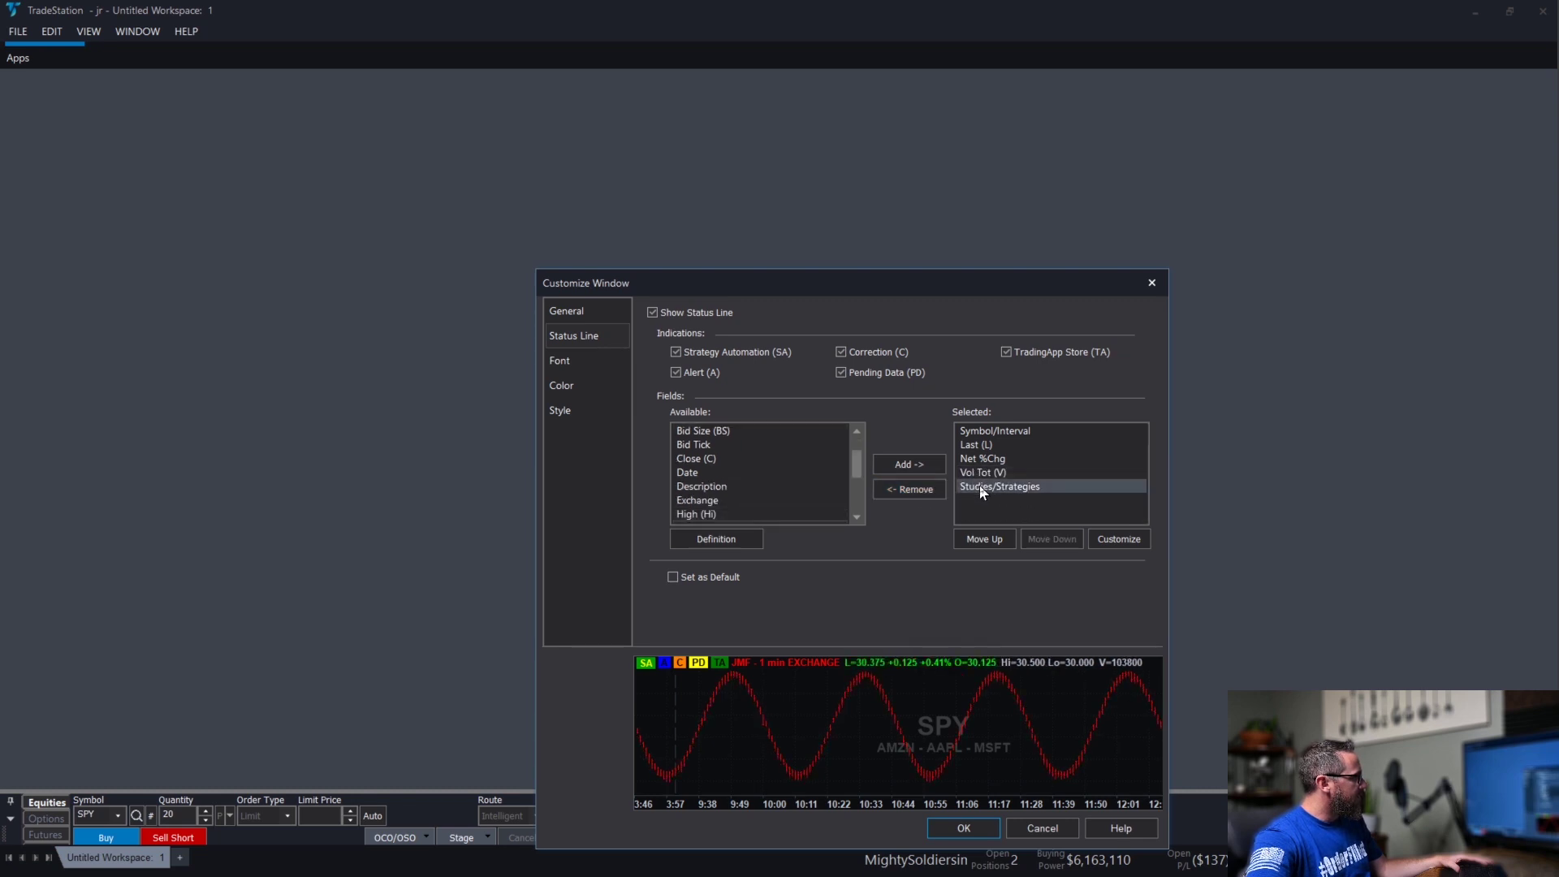
left_click(932, 490)
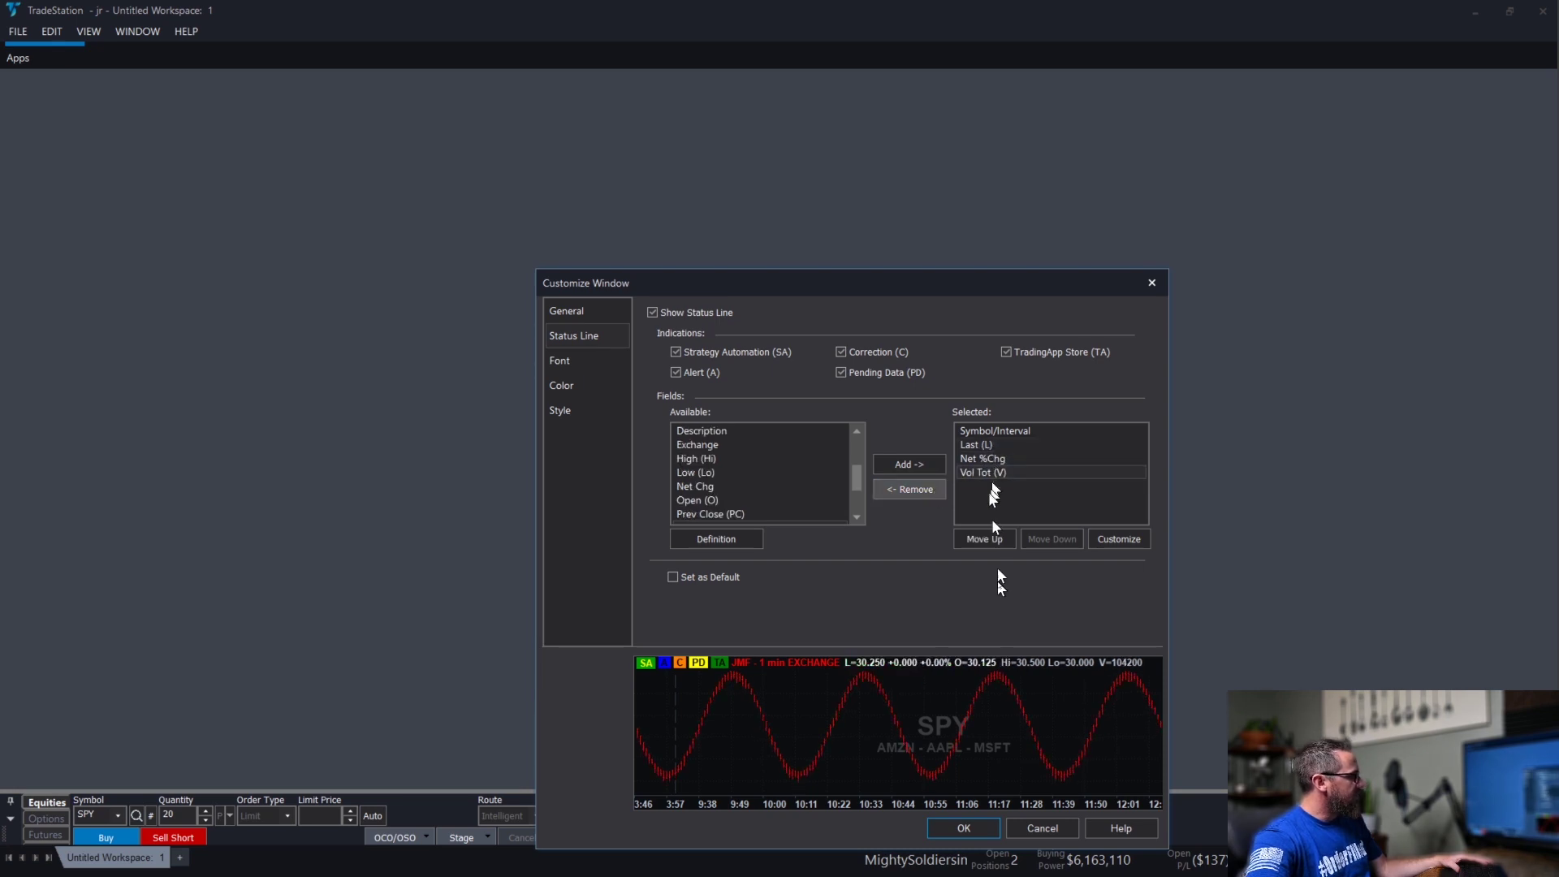
Review the window's Font settings and the Color page's element colours.
left_click(591, 362)
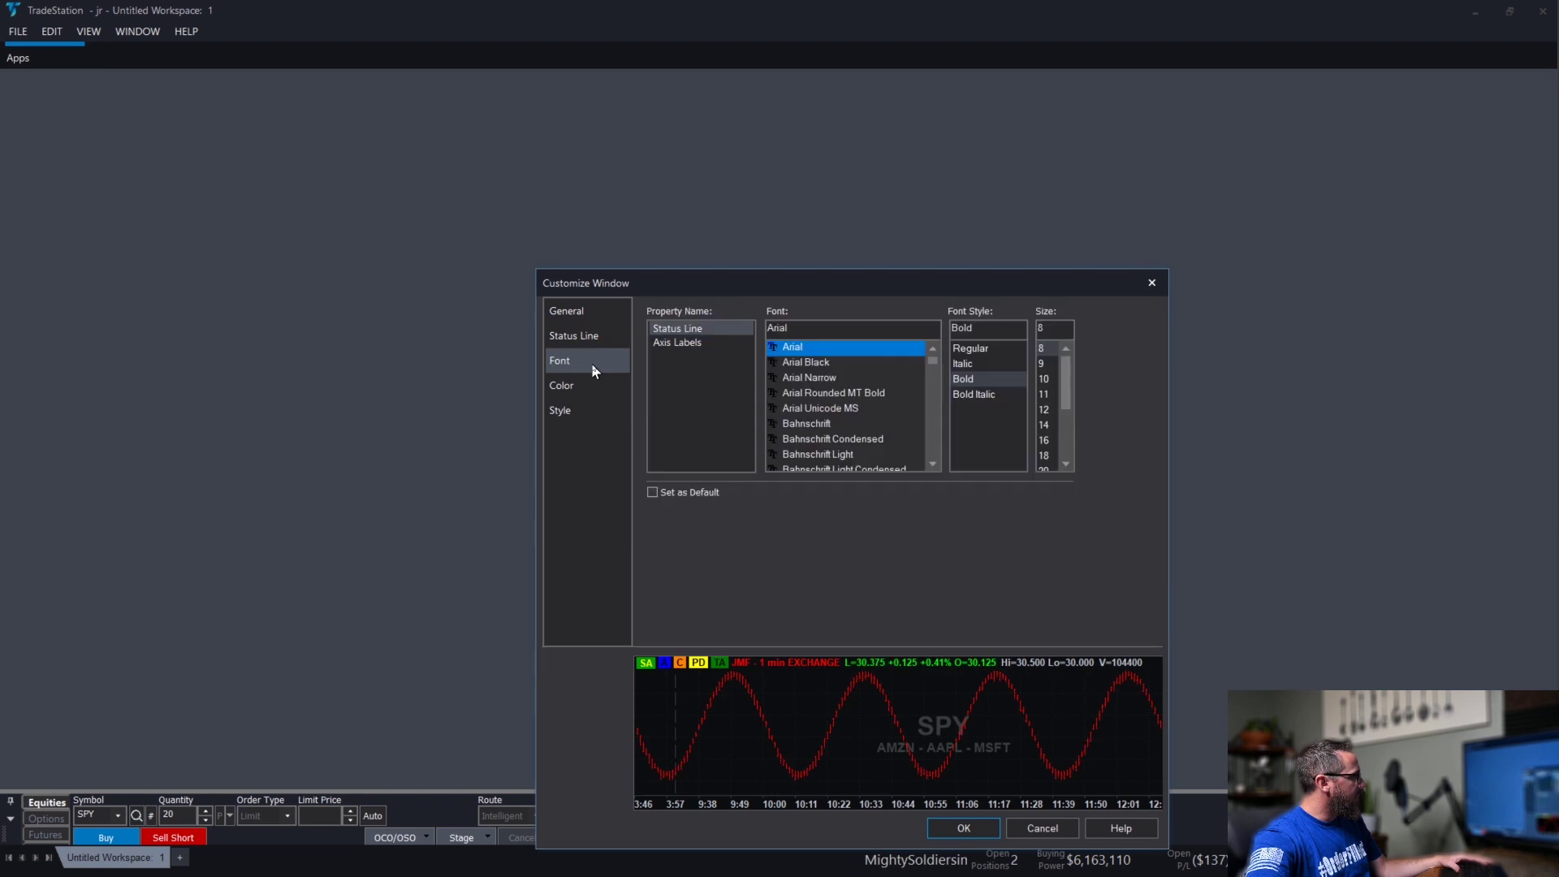
left_click(584, 337)
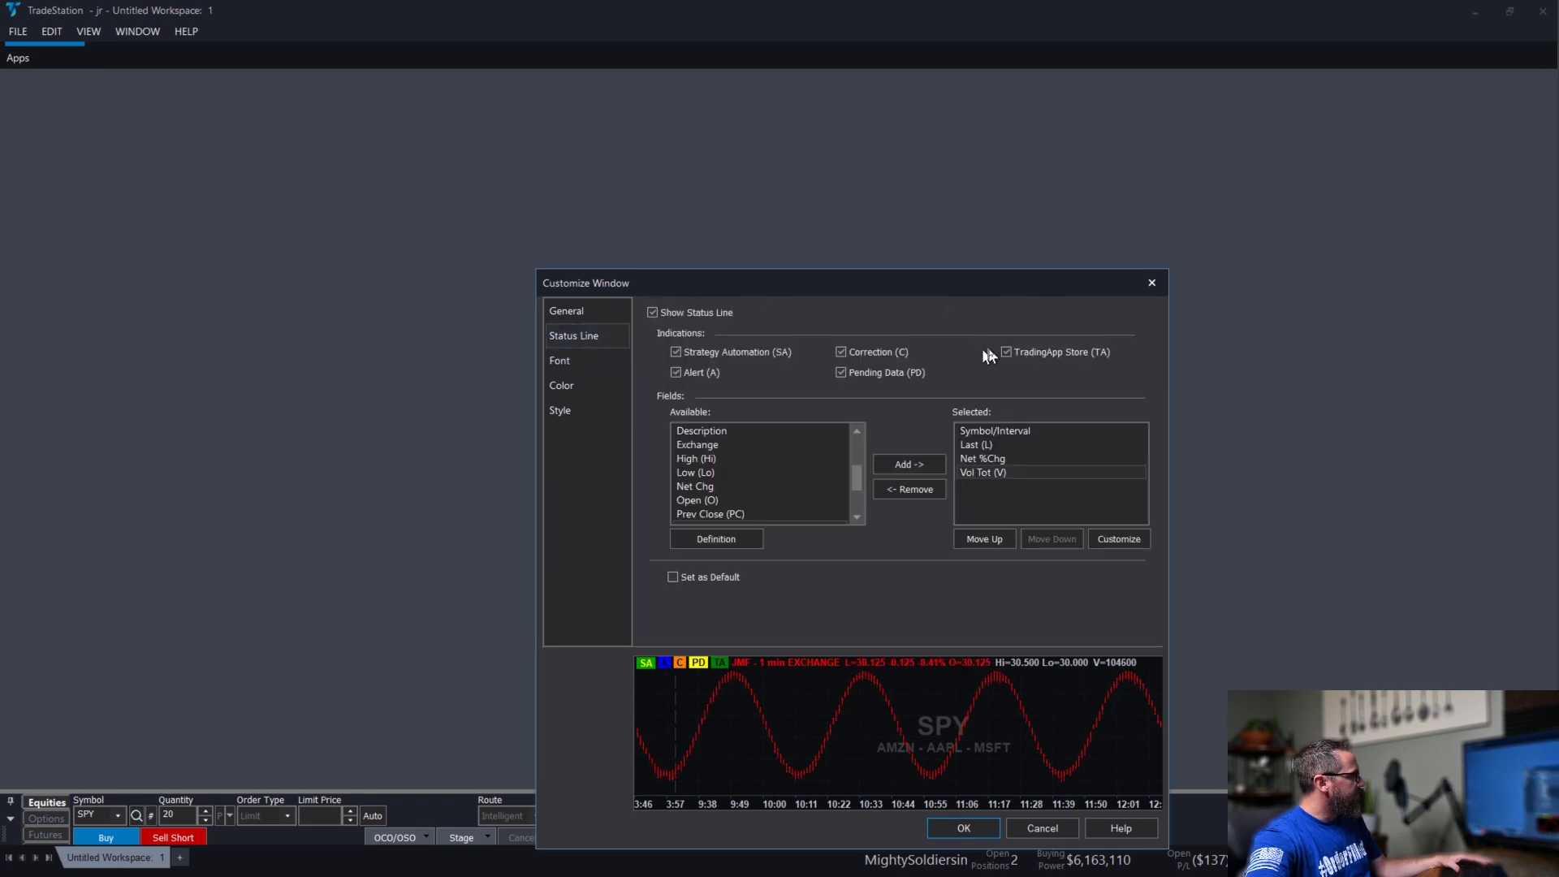
left_click(562, 363)
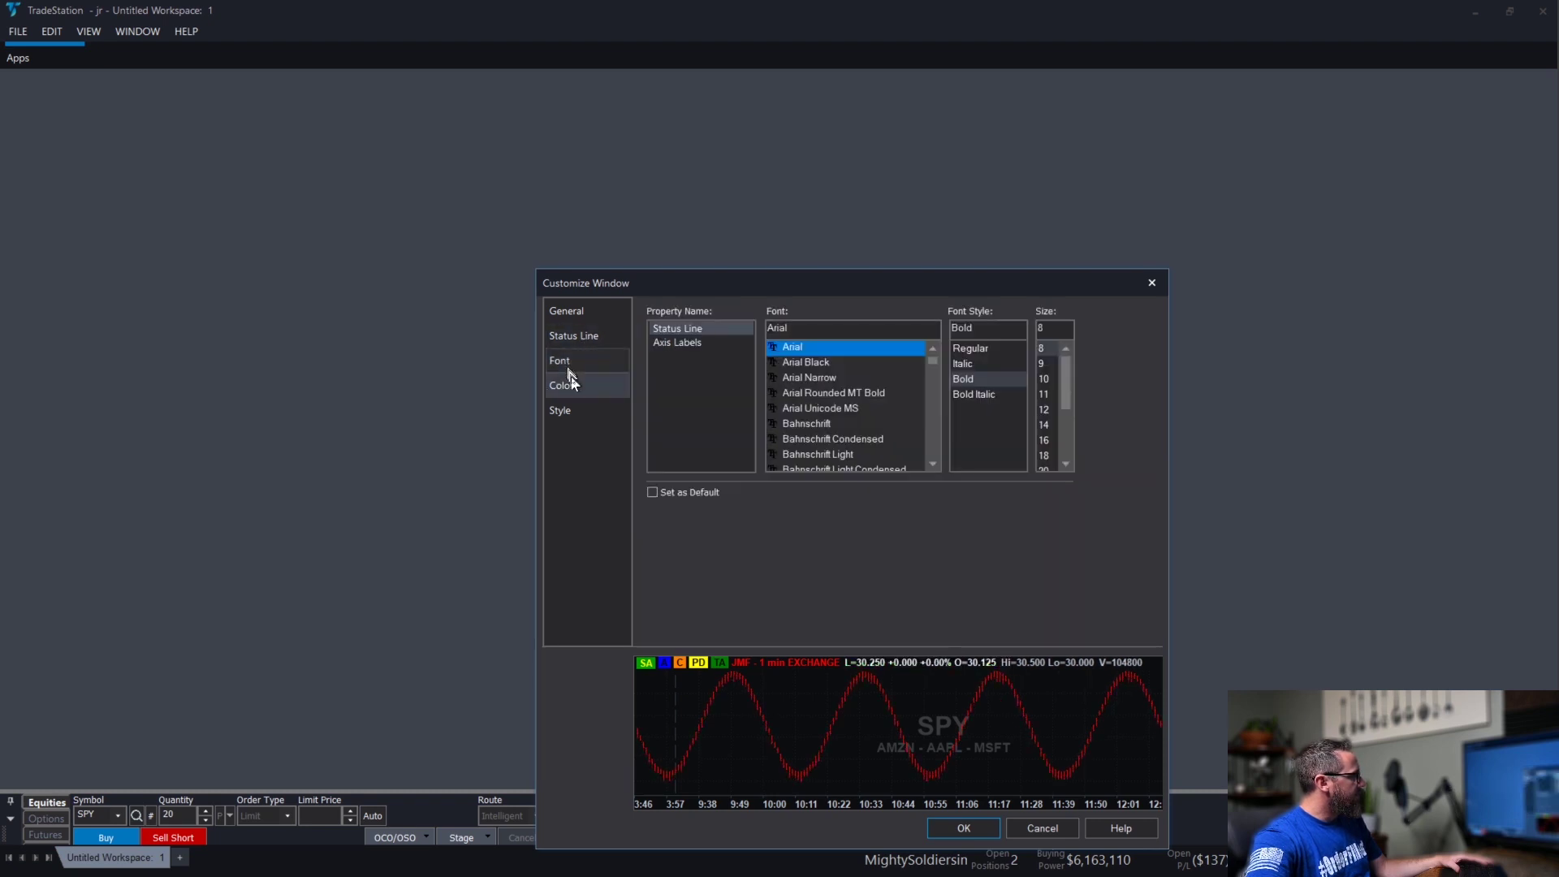
left_click(572, 383)
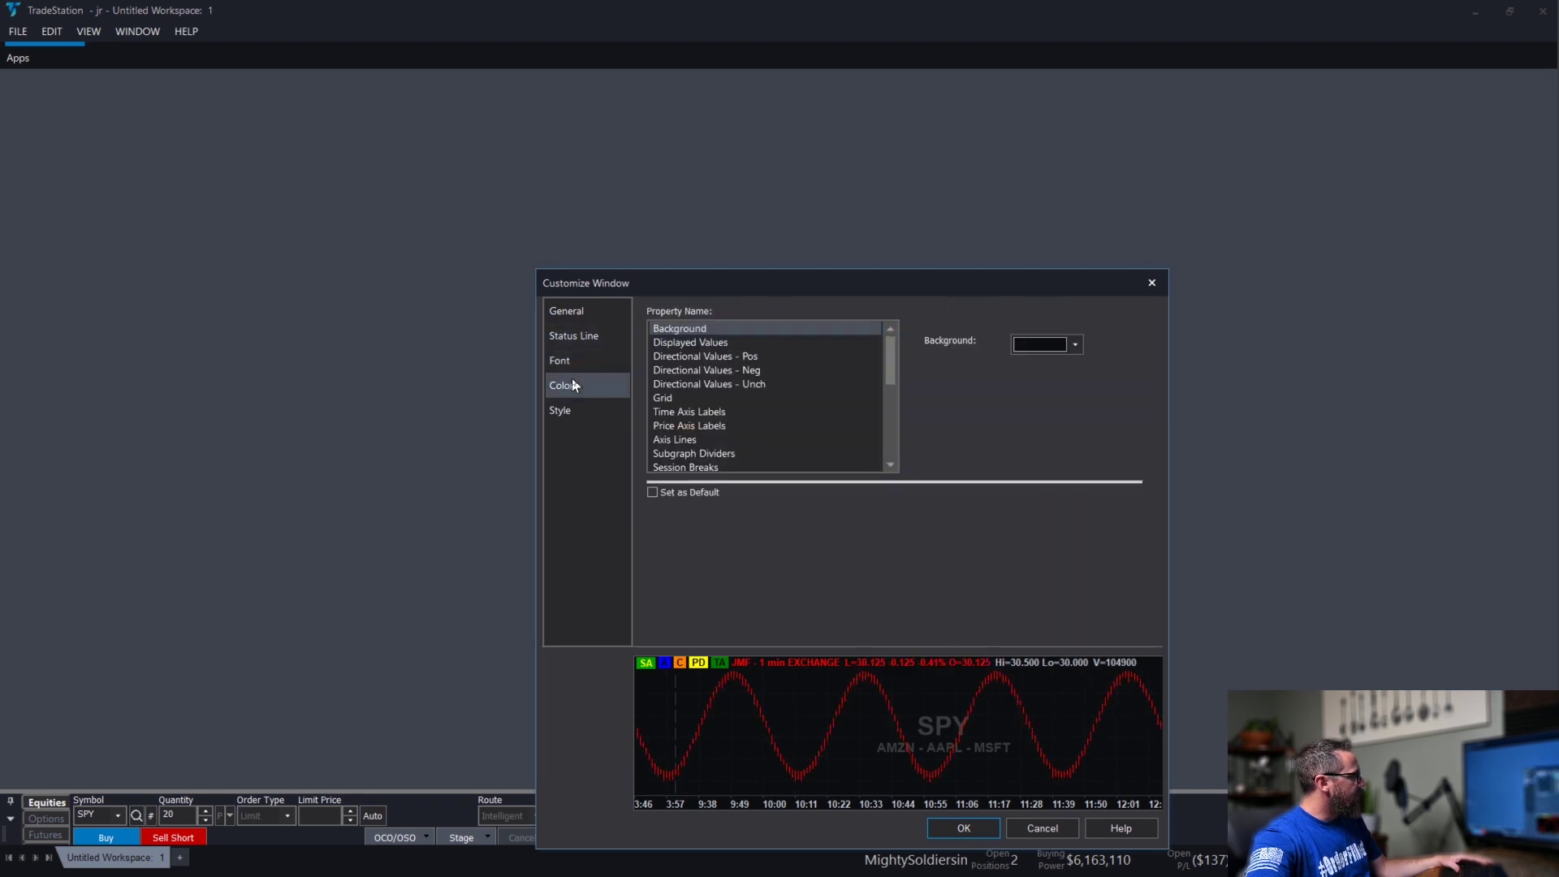
left_click(687, 344)
left_click(697, 357)
left_click(703, 383)
left_click(703, 397)
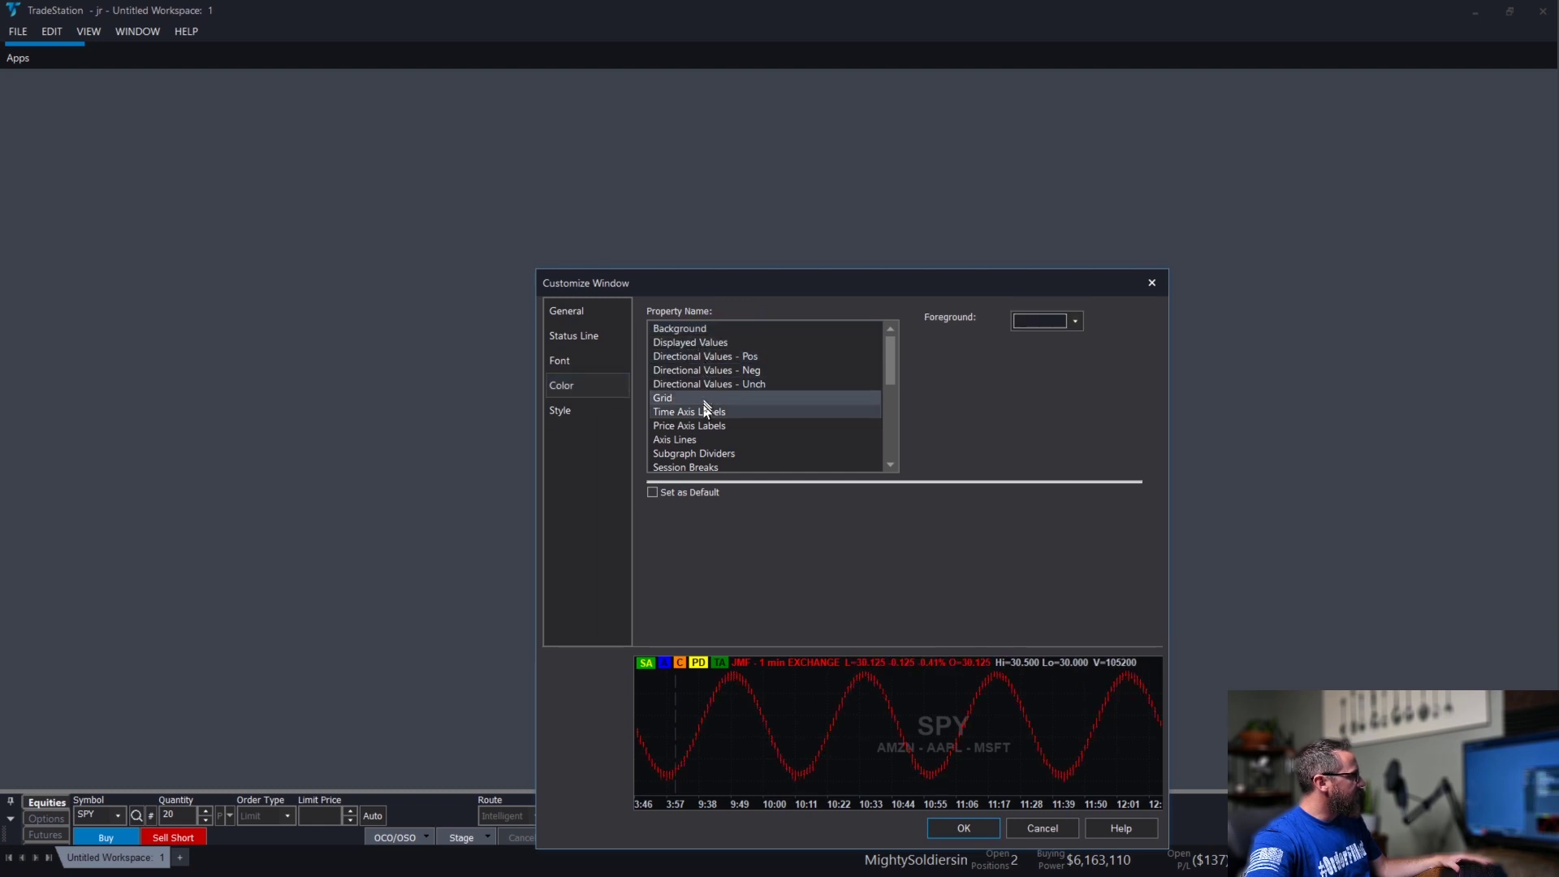
left_click(697, 411)
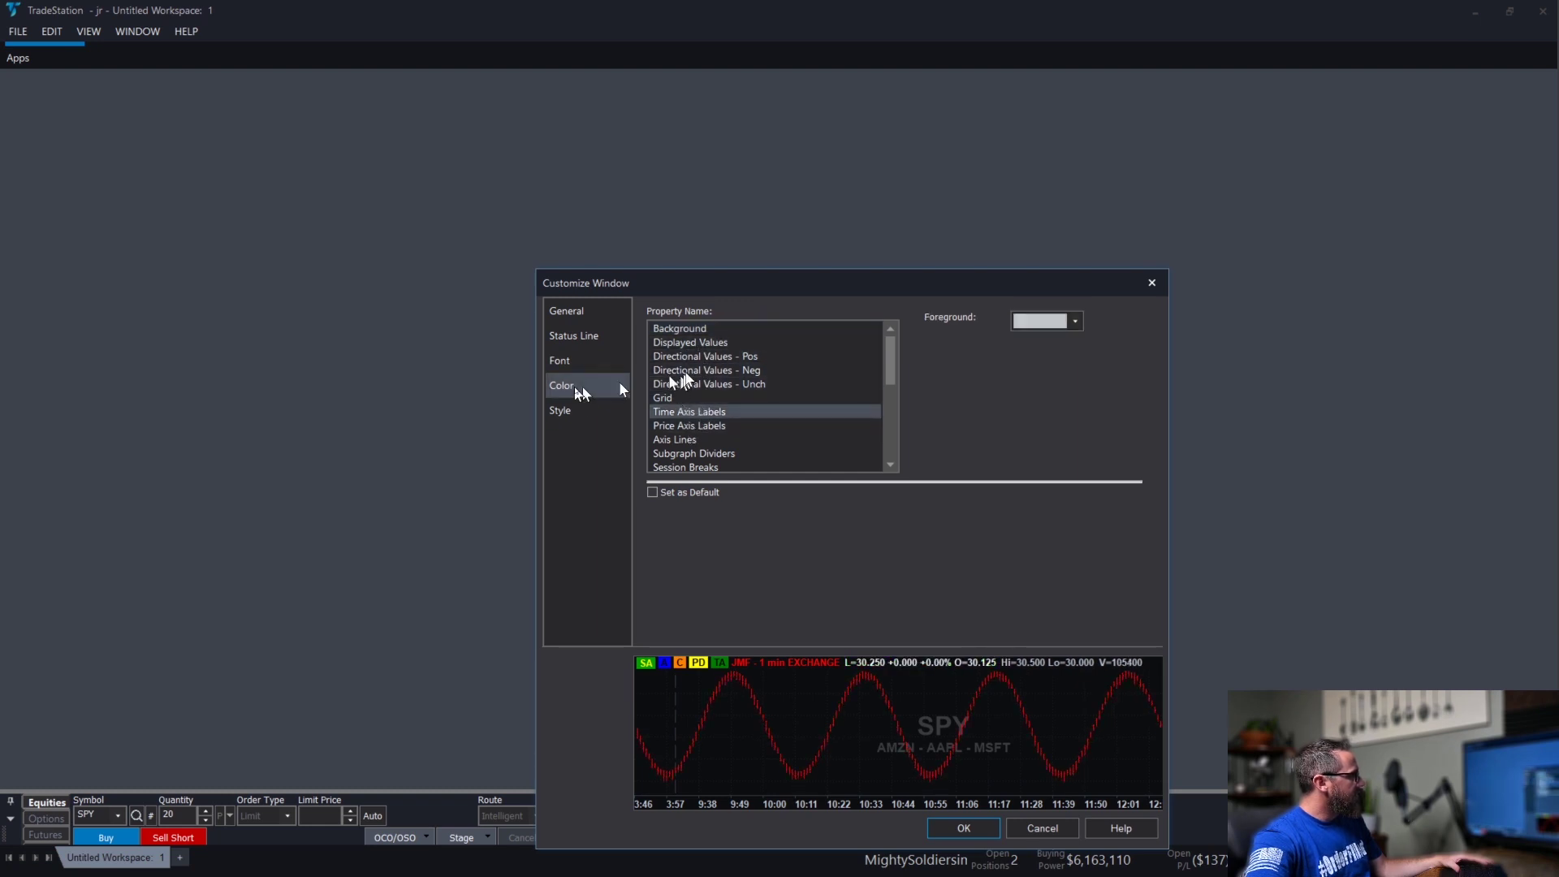
Set the chart grid to Solid Grid, session breaks dotted, and adjust grid line weight.
left_click(574, 408)
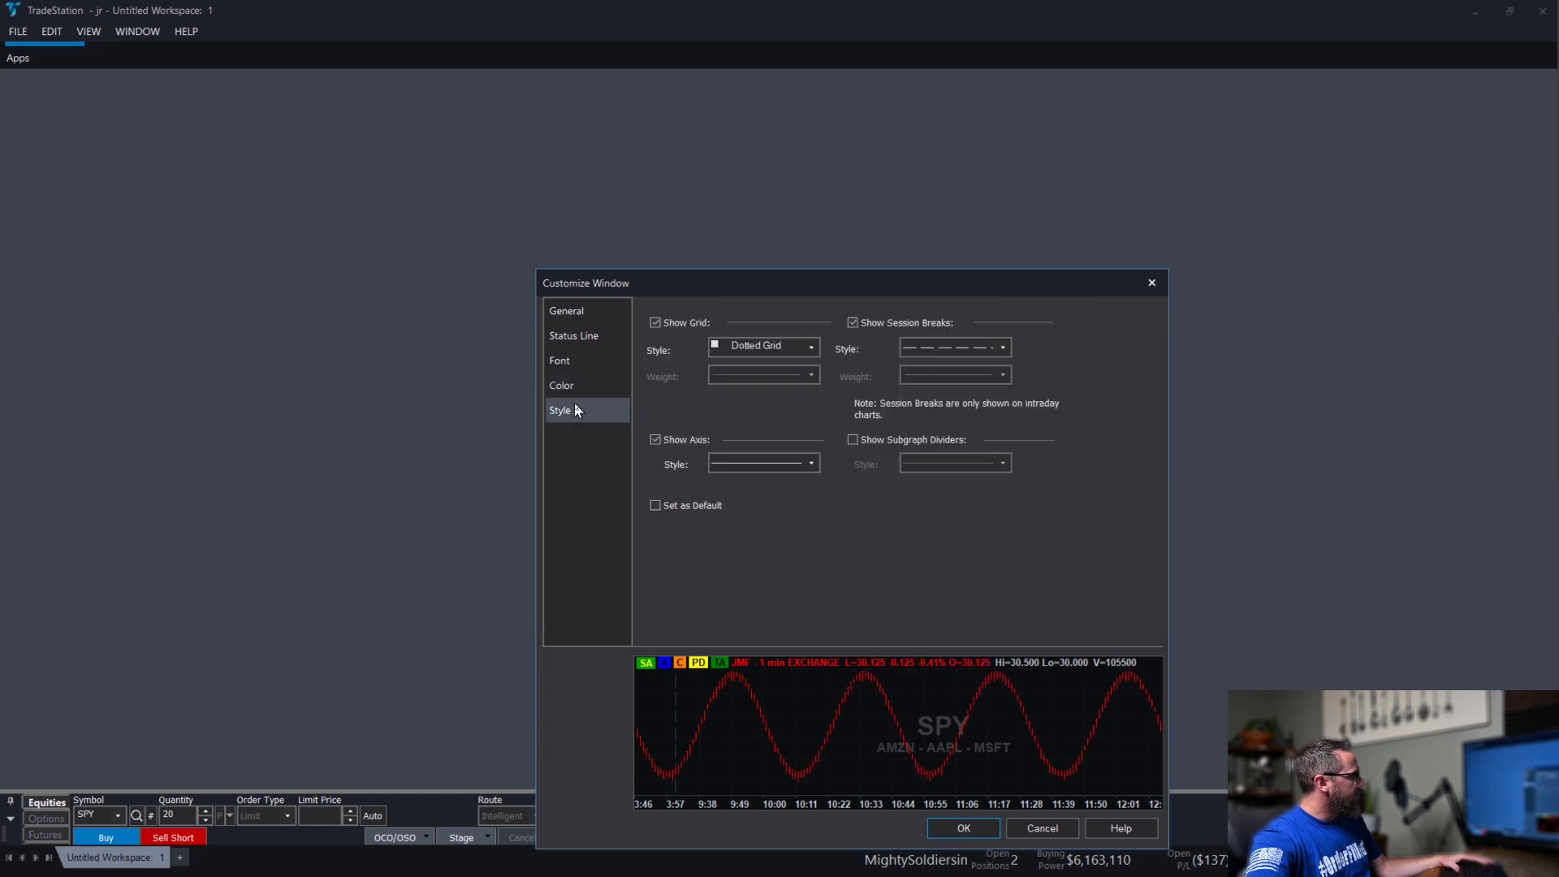
left_click(811, 348)
left_click(771, 364)
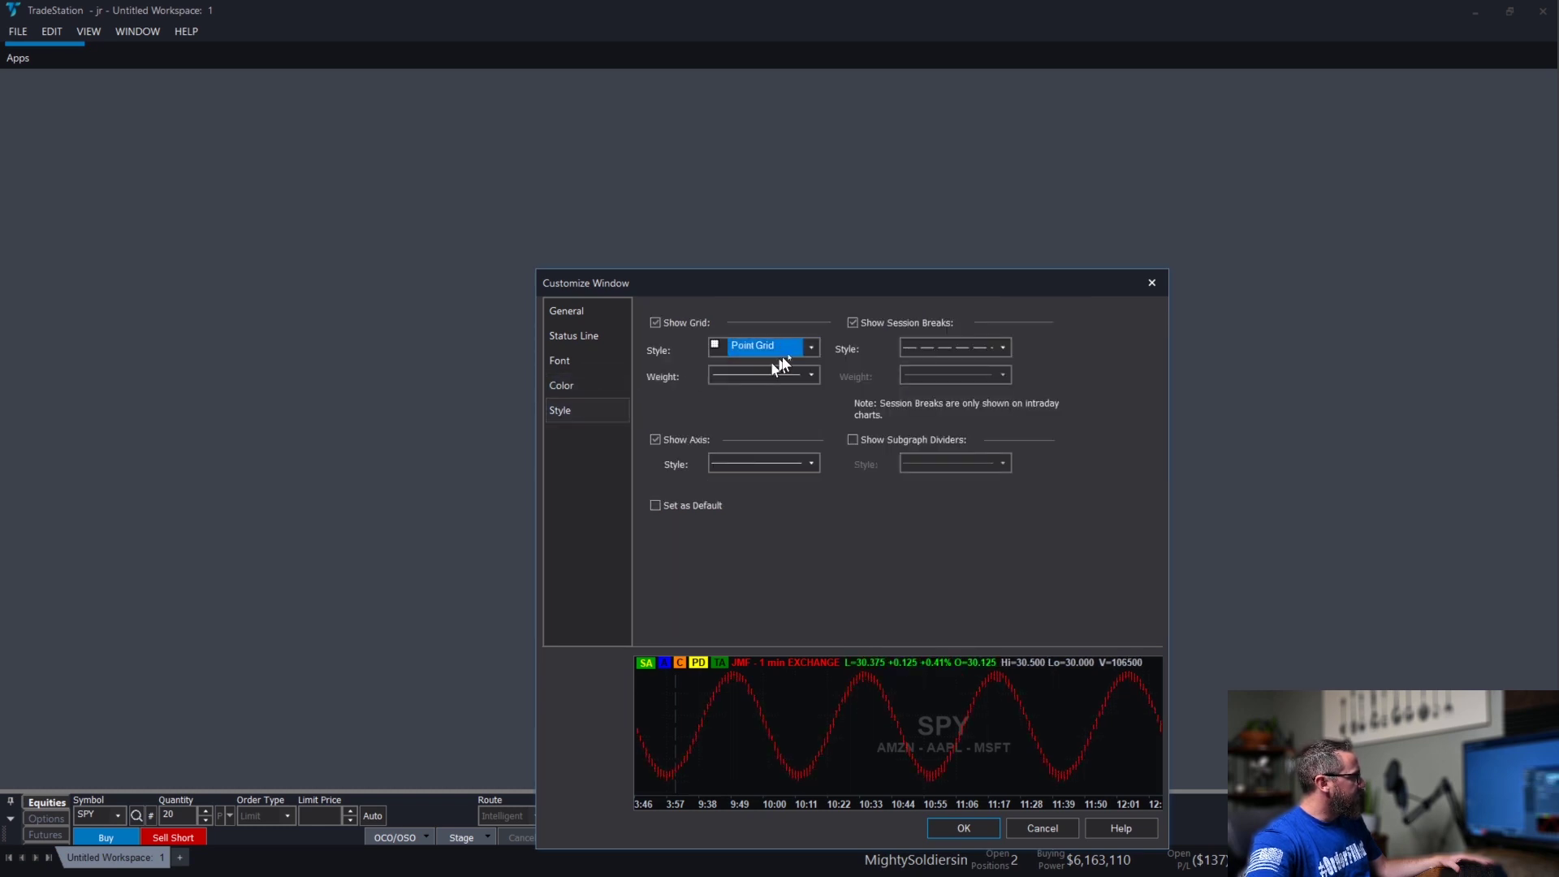
left_click(808, 349)
left_click(766, 378)
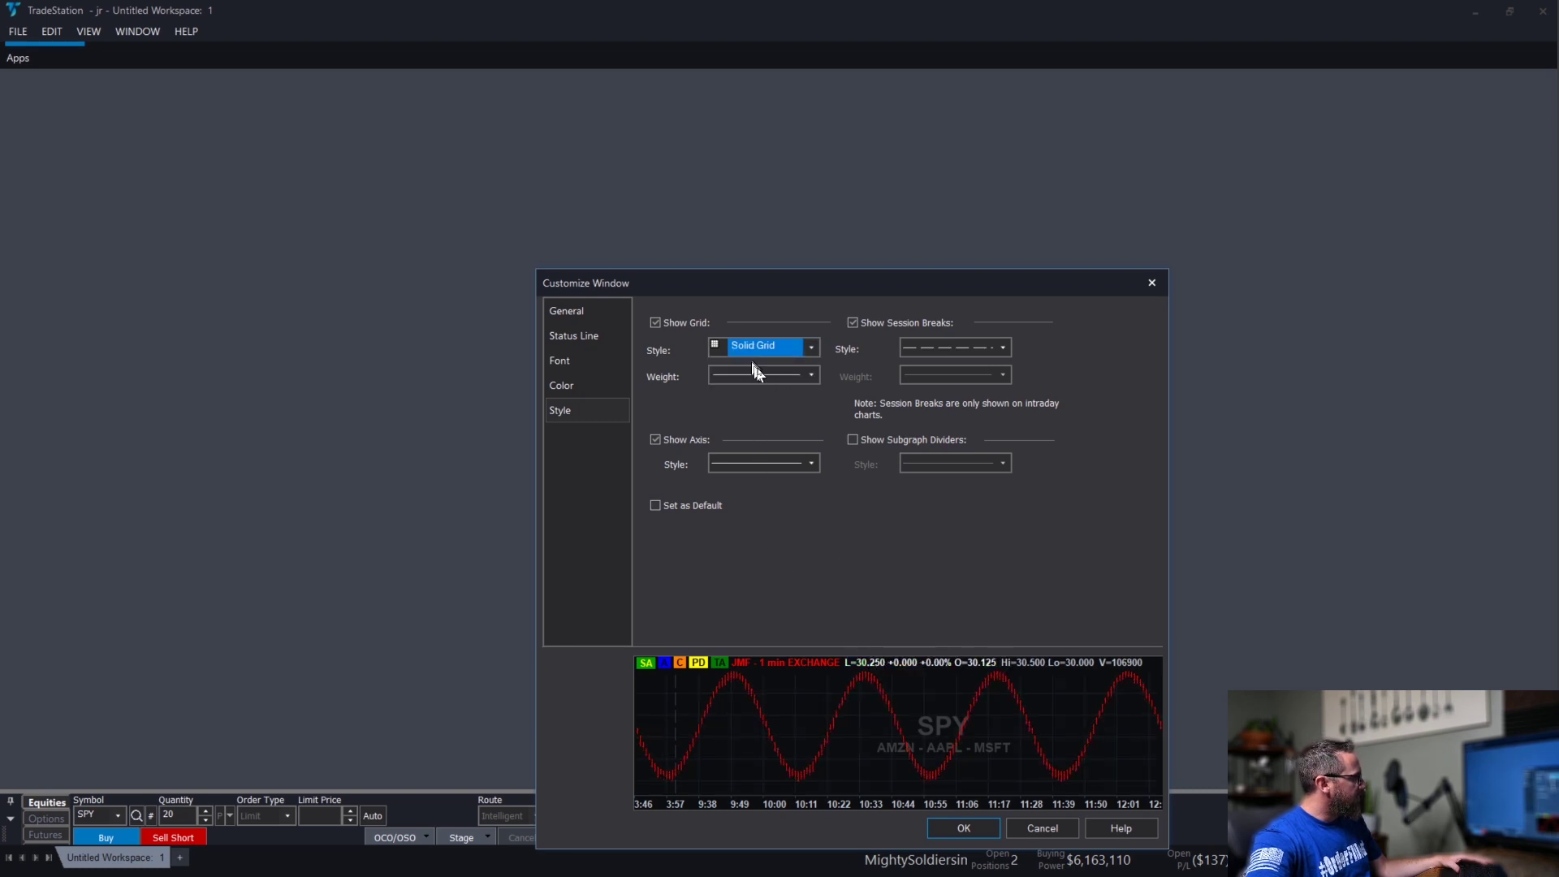
left_click(961, 351)
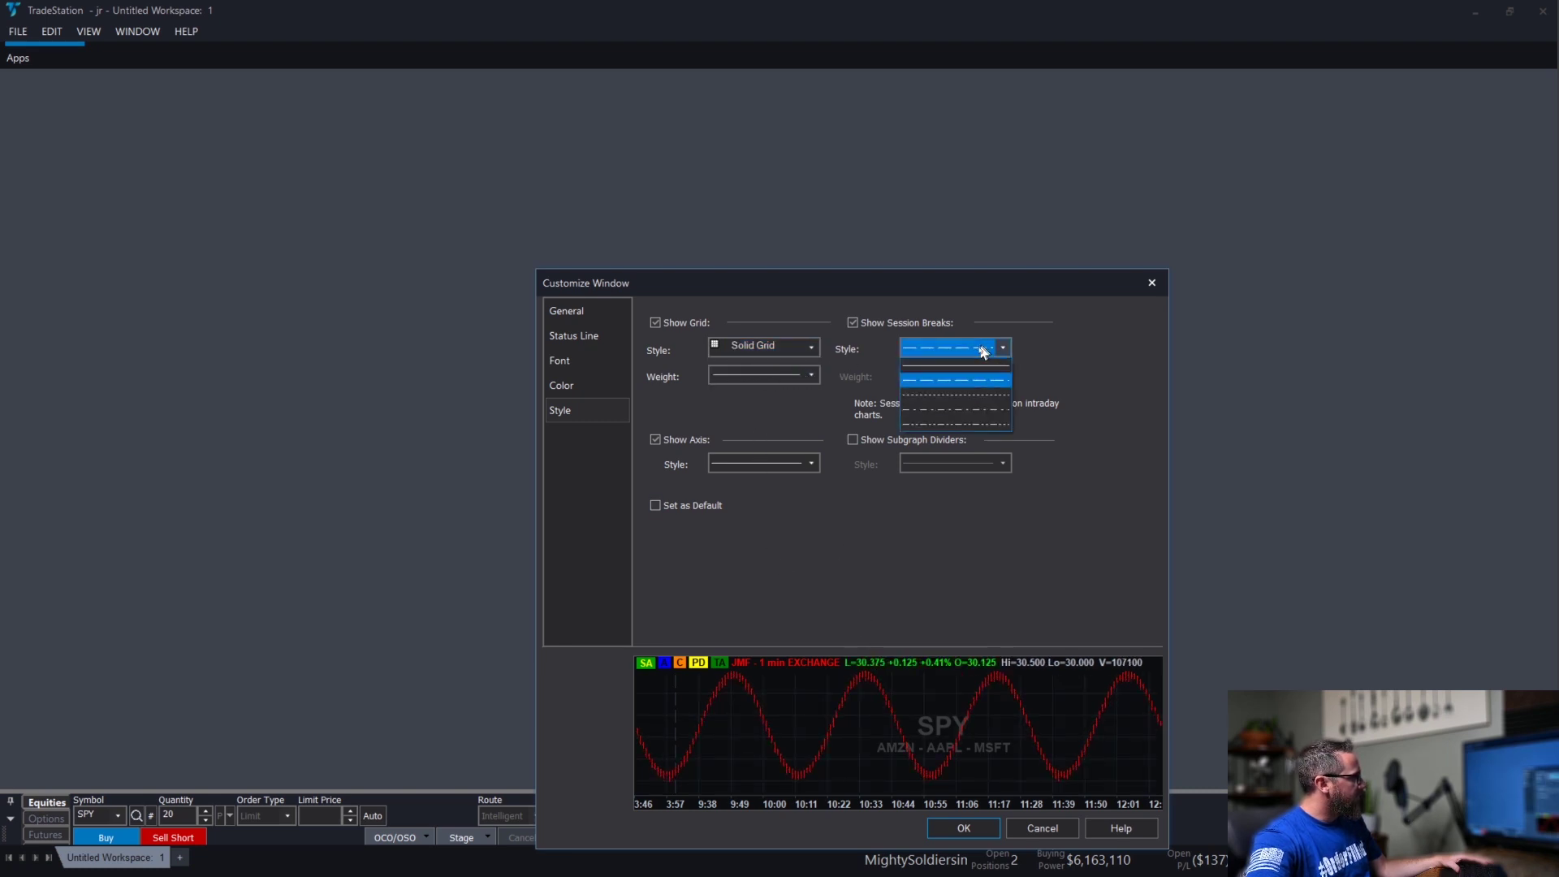
left_click(955, 398)
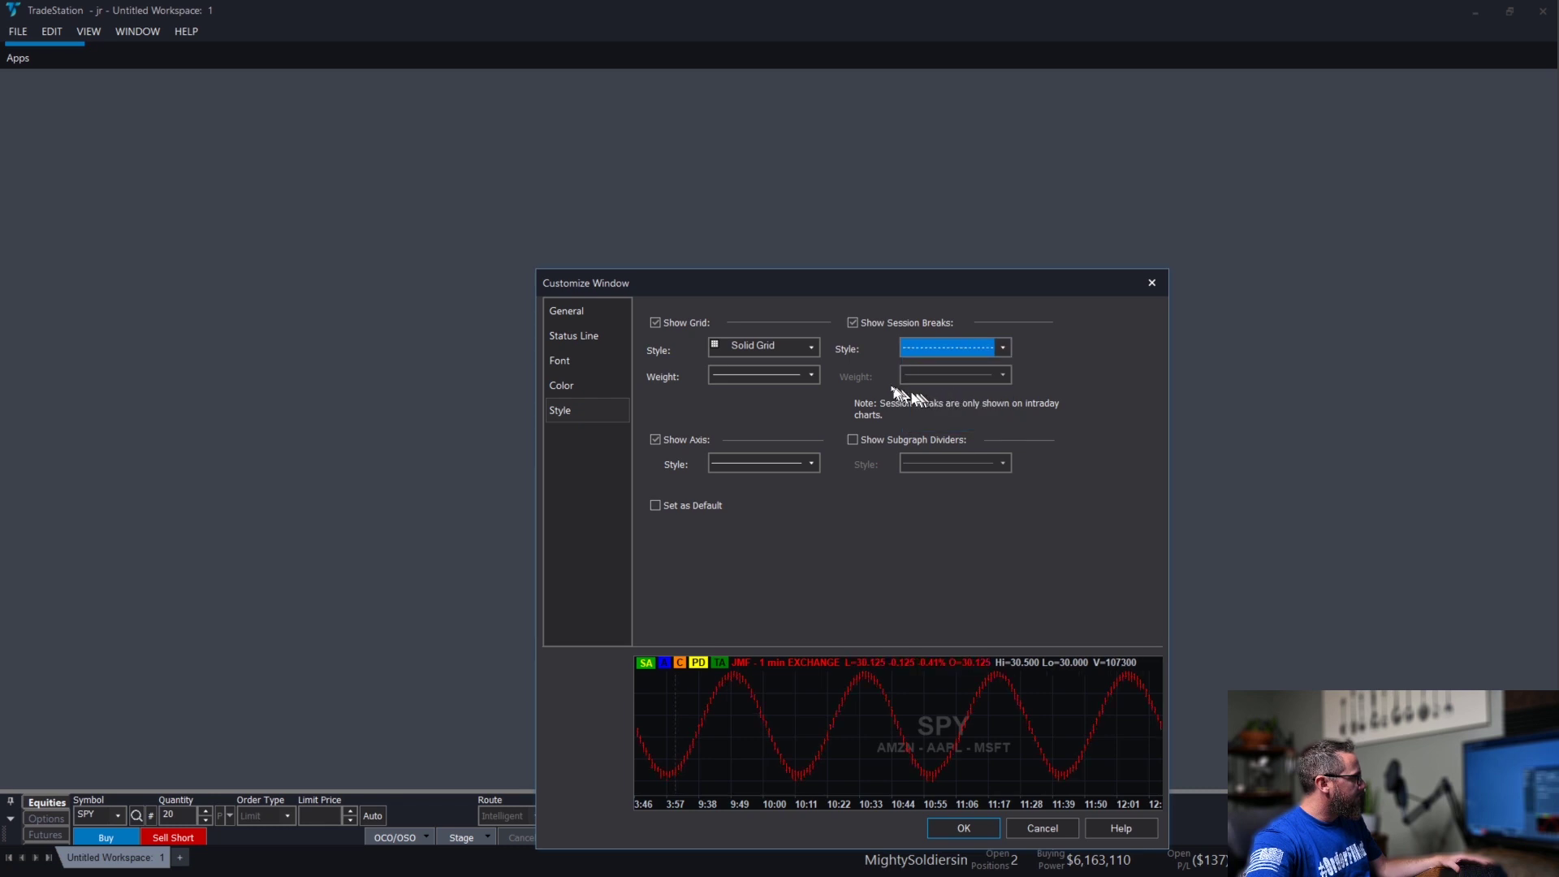
left_click(765, 377)
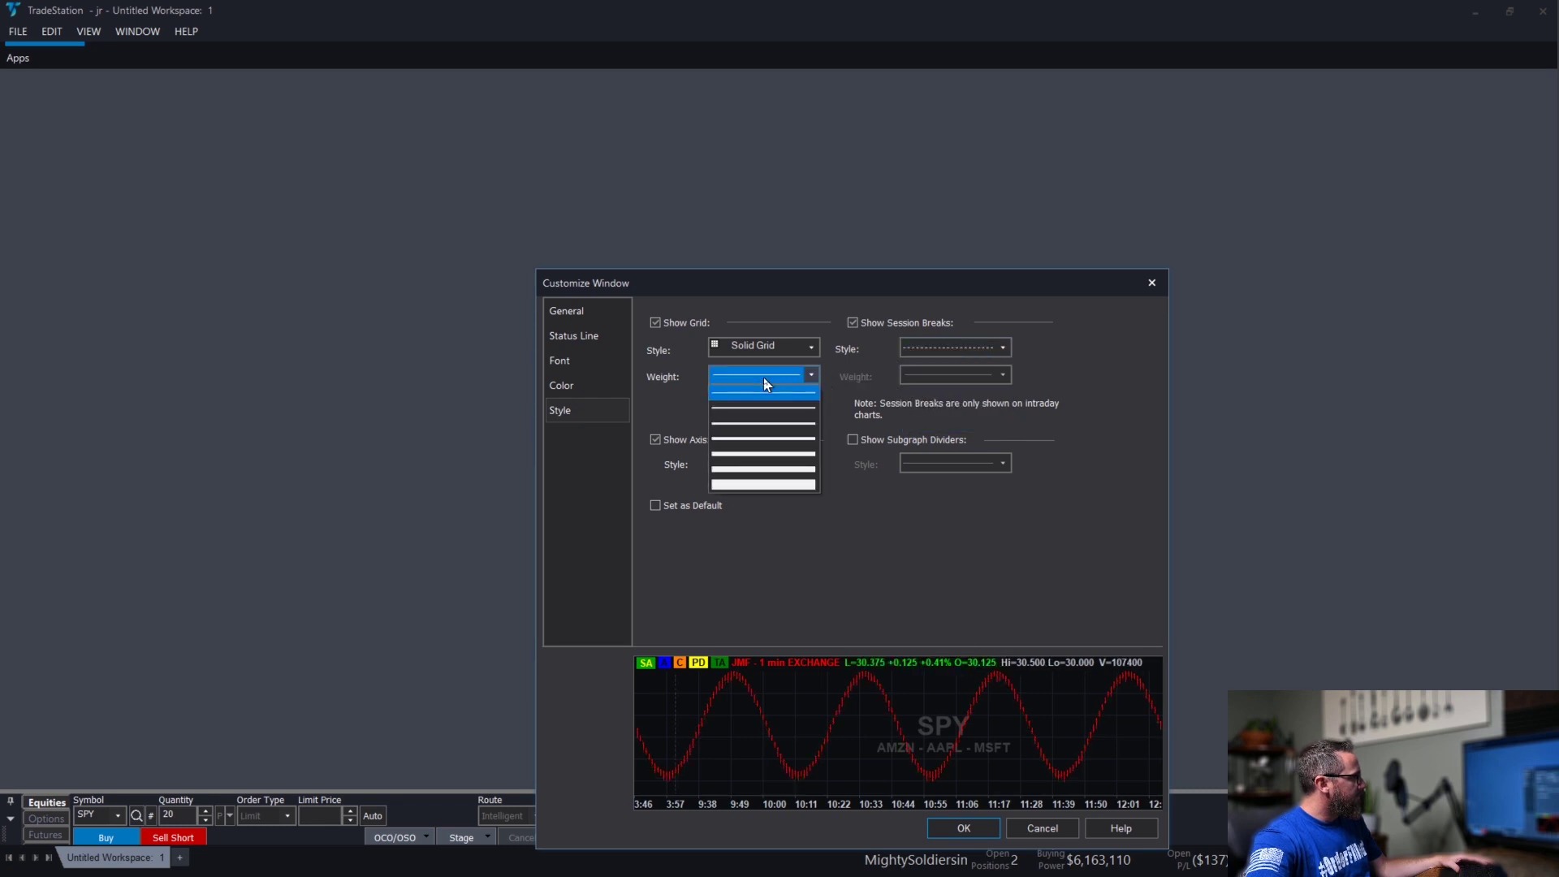
left_click(720, 393)
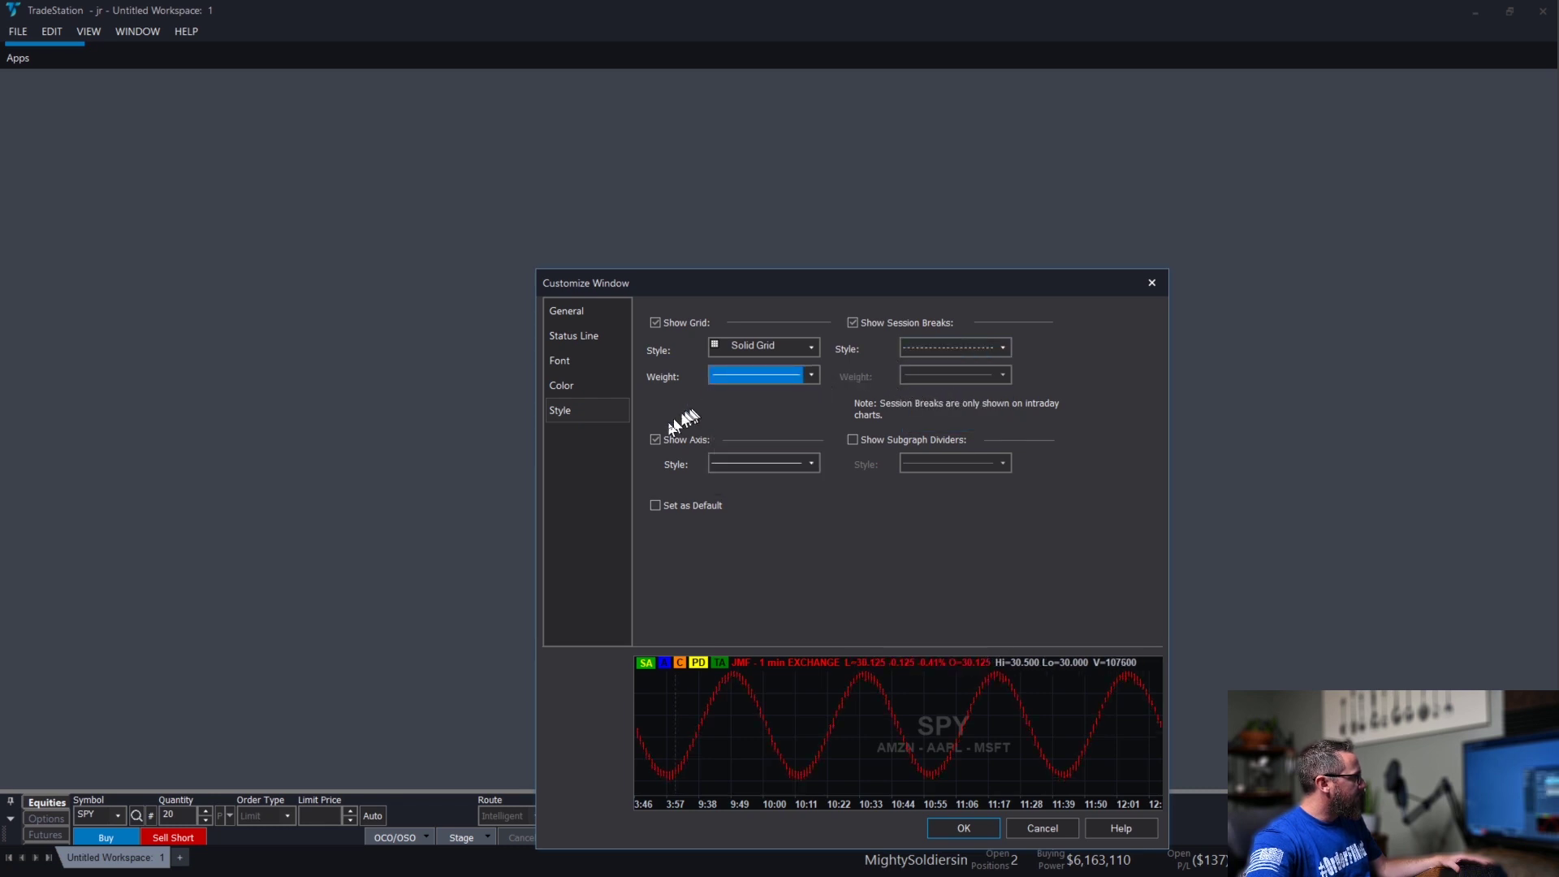
Apply the window customizations and open Account Orders & Positions at its Data page.
left_click(963, 828)
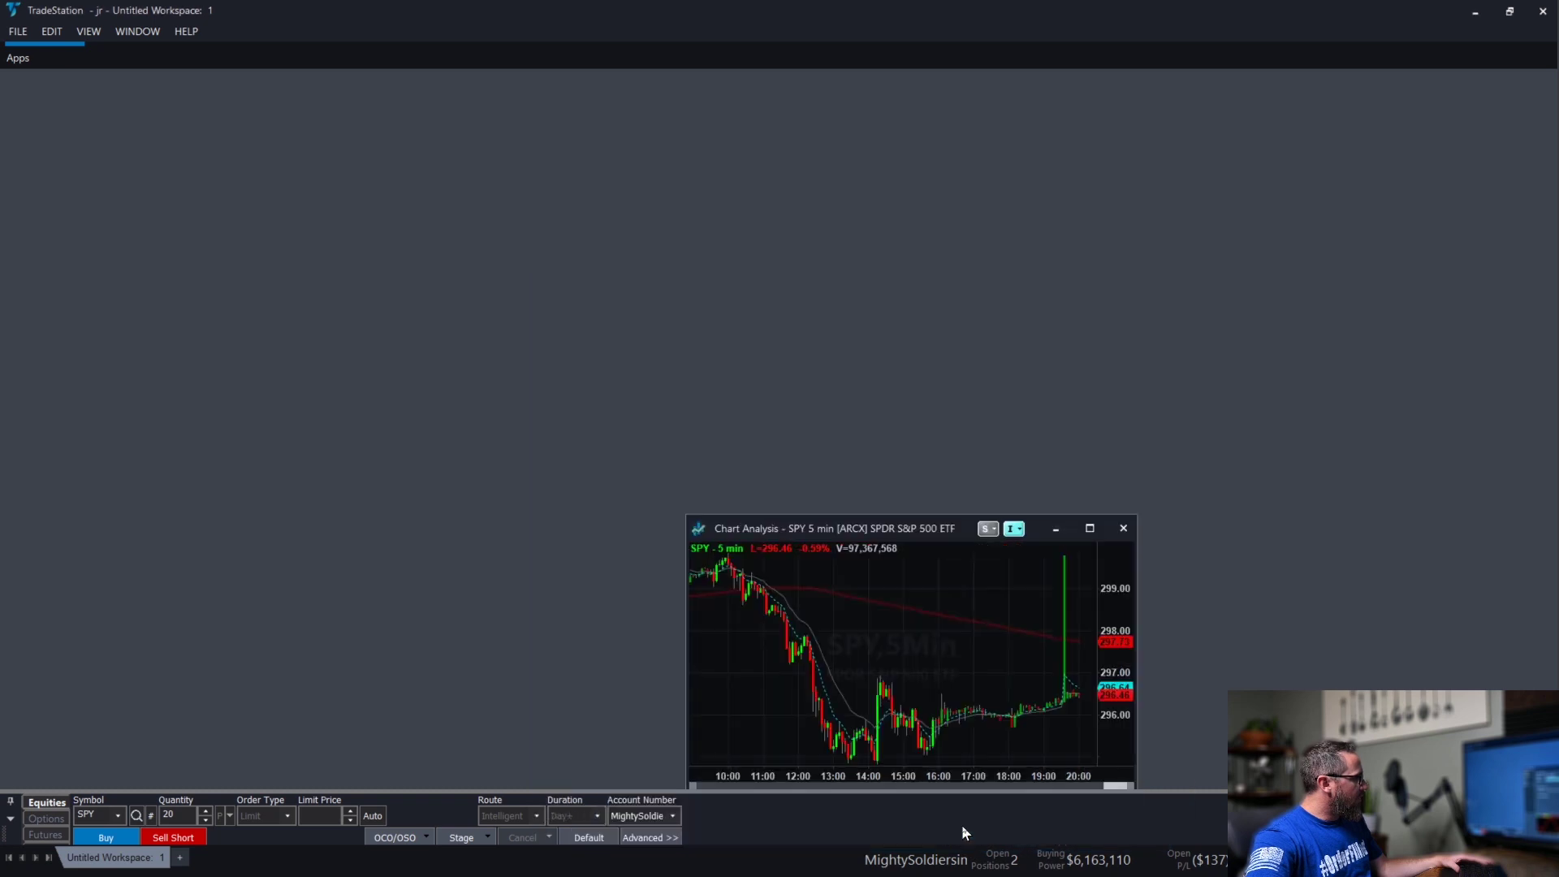
right_click(977, 586)
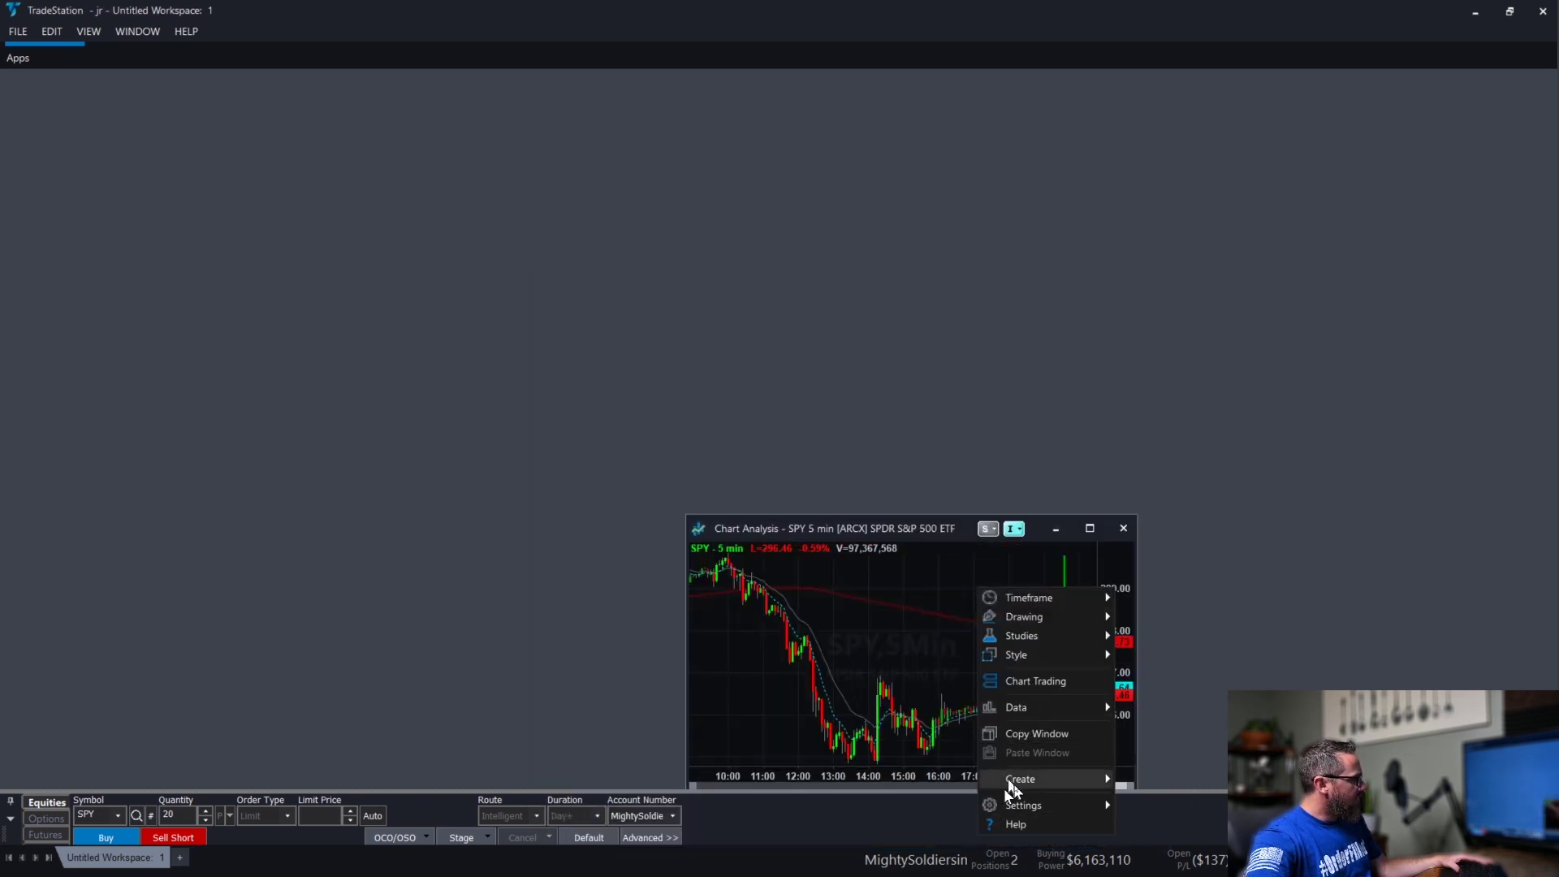
mouse_move(1025, 808)
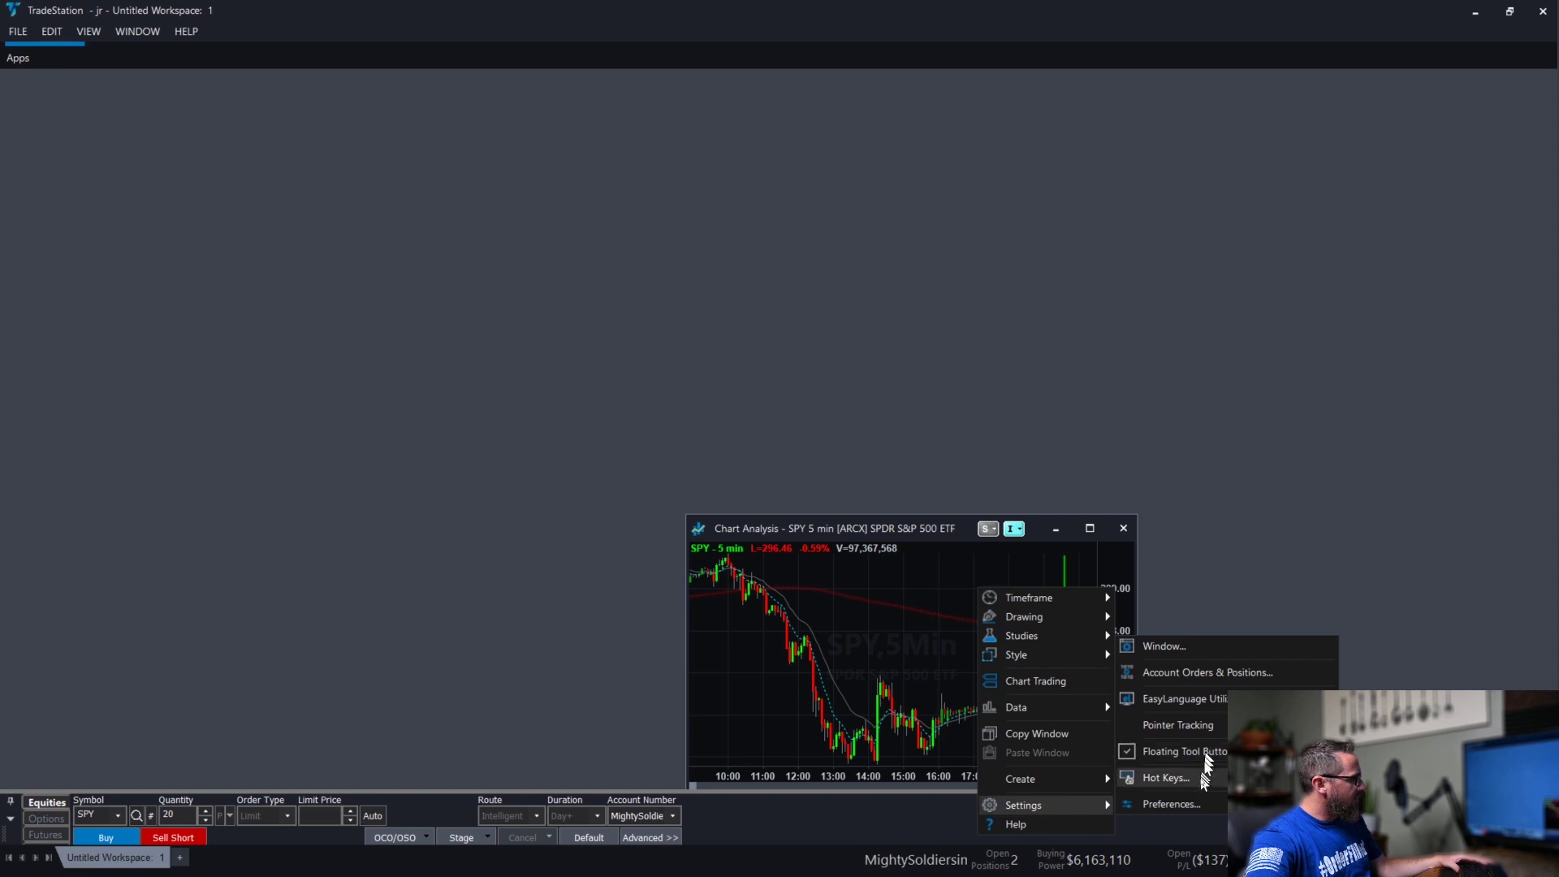
left_click(1177, 667)
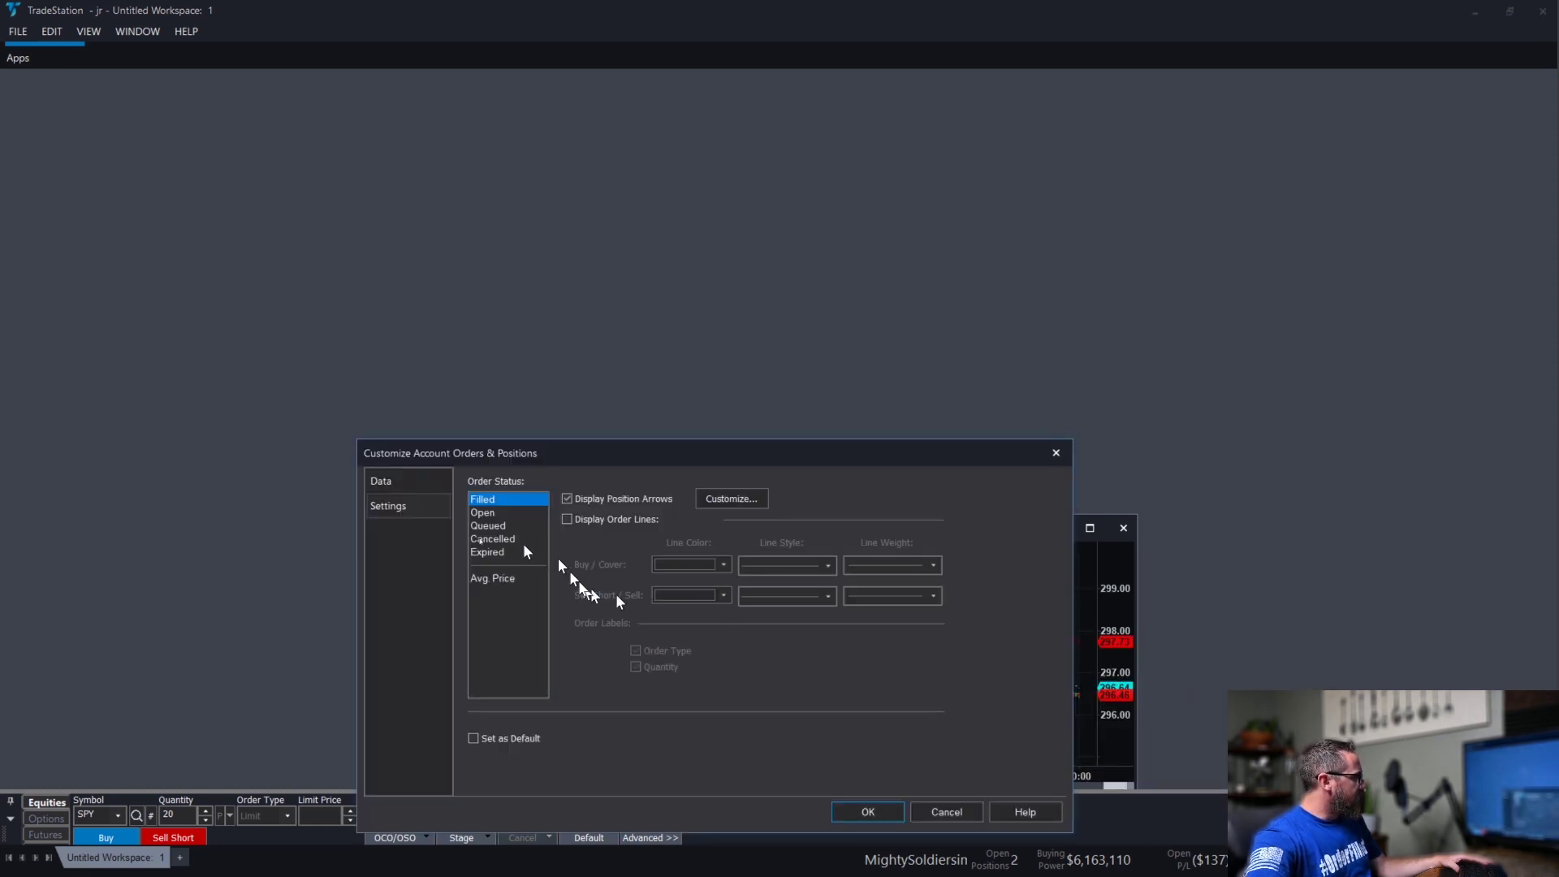
left_click(397, 487)
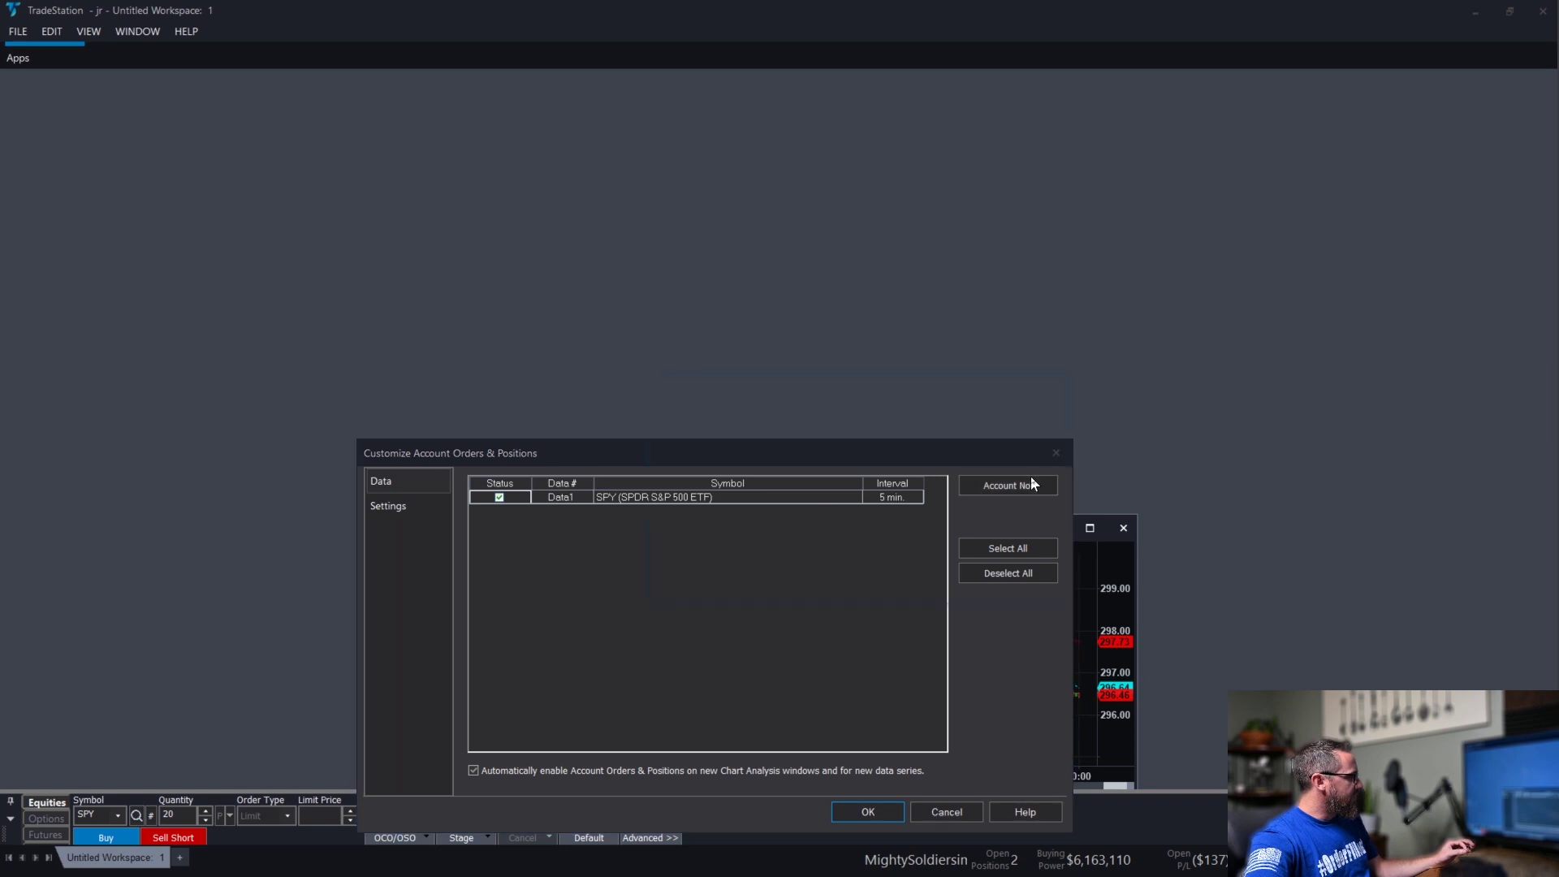
left_click(1009, 484)
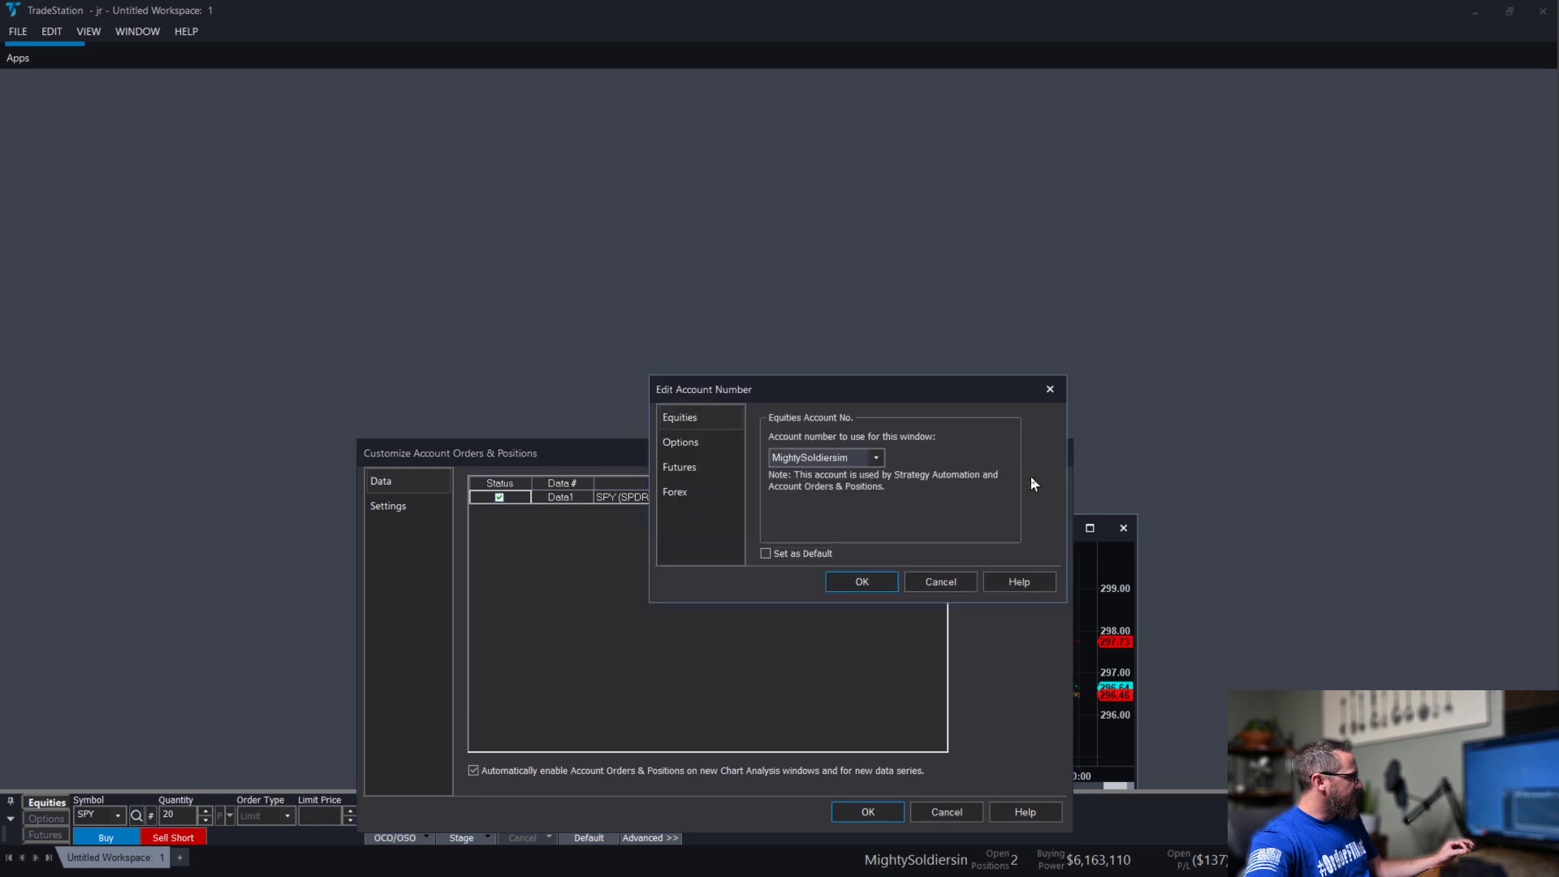
left_click(854, 463)
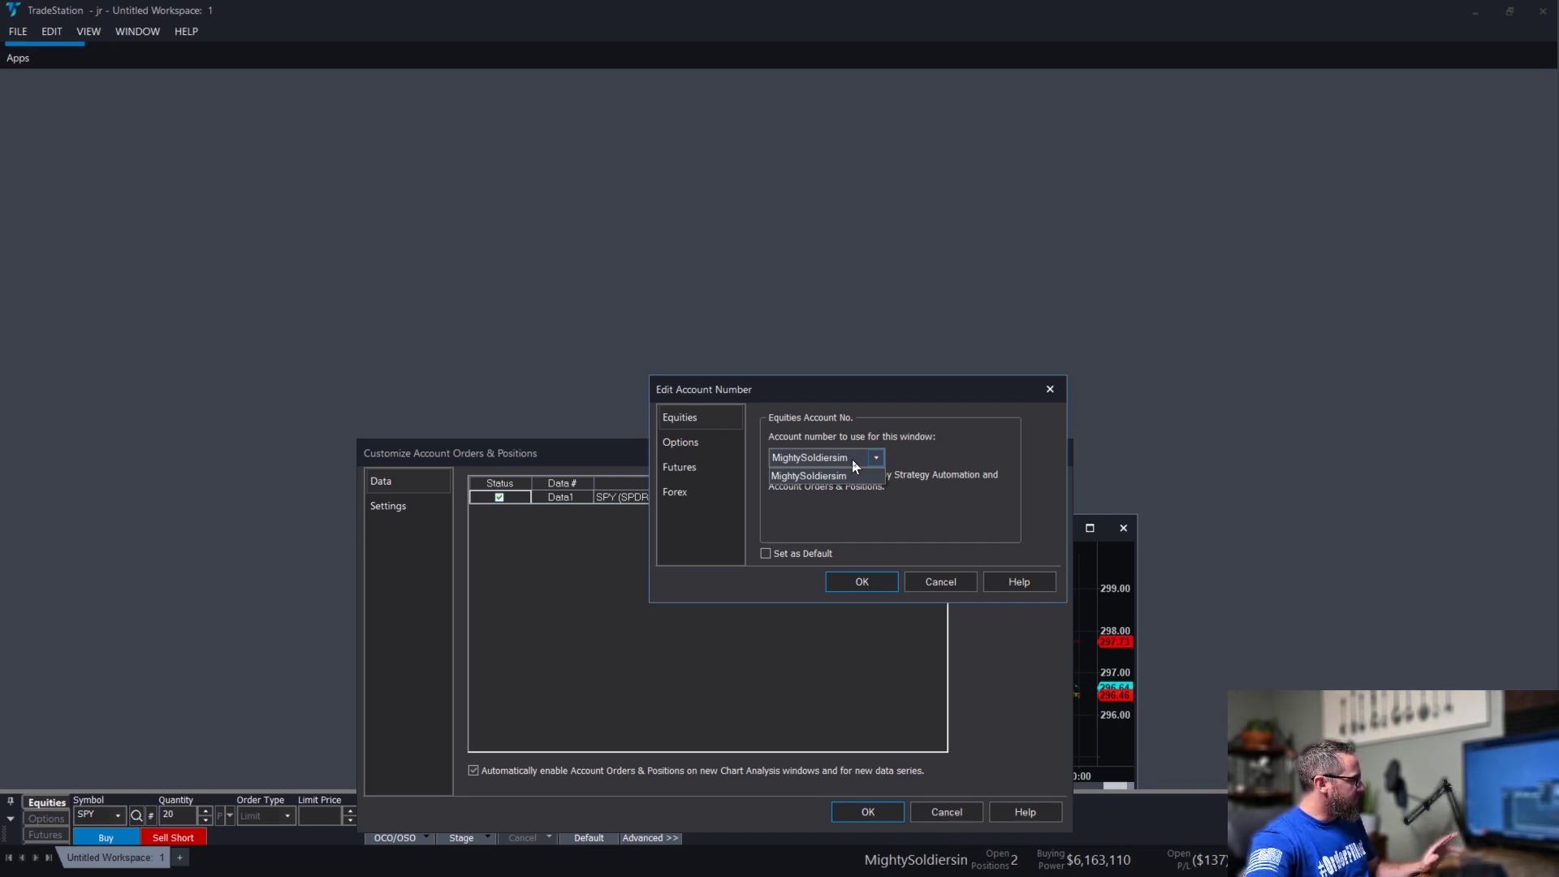
left_click(851, 459)
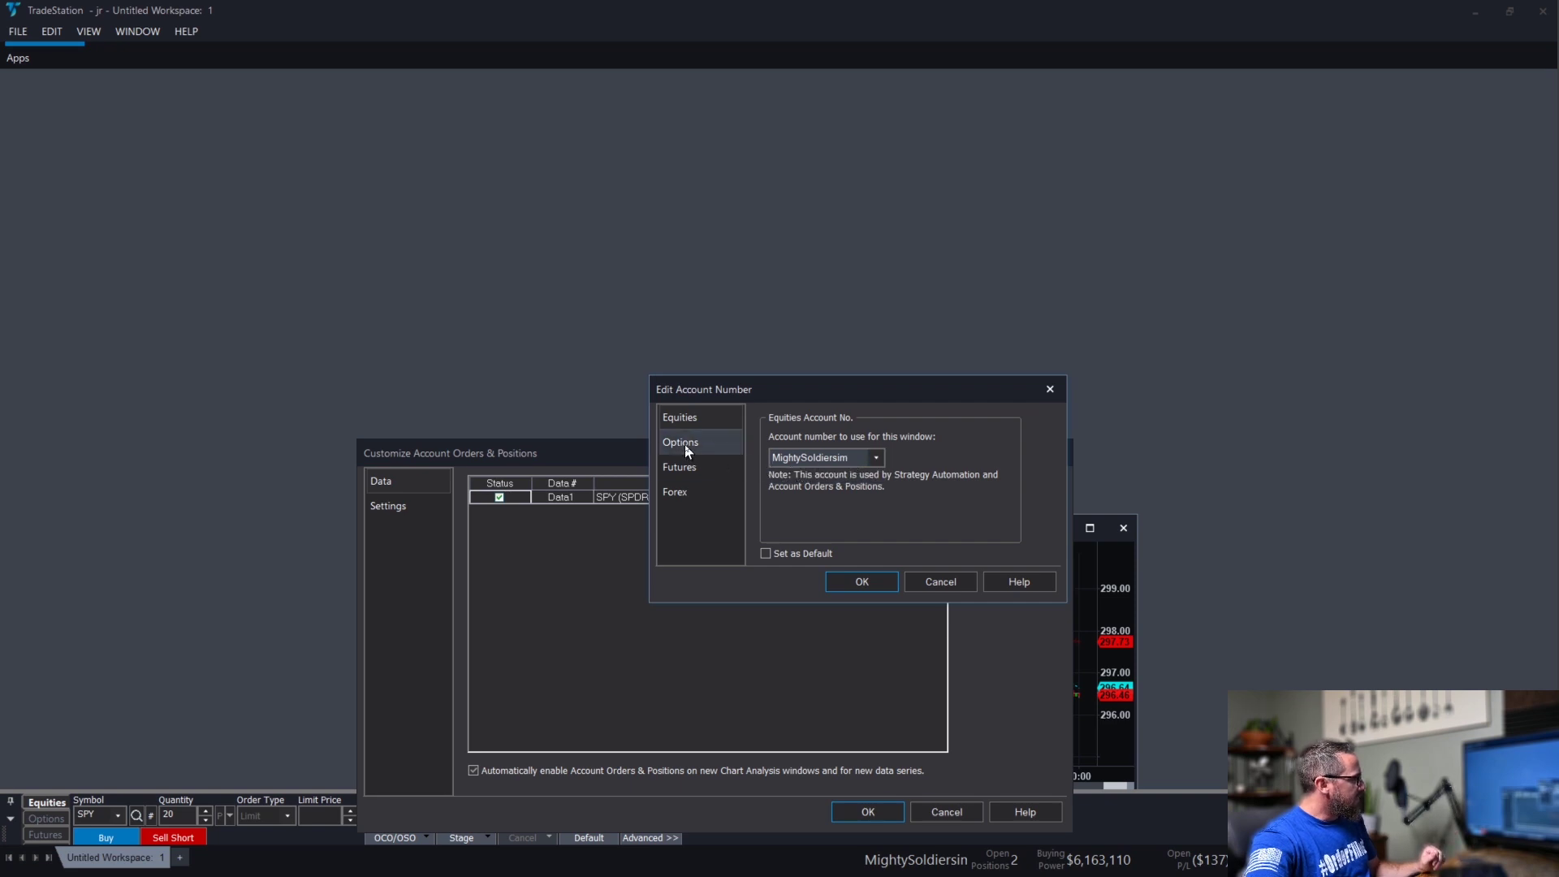
left_click(718, 448)
left_click(698, 416)
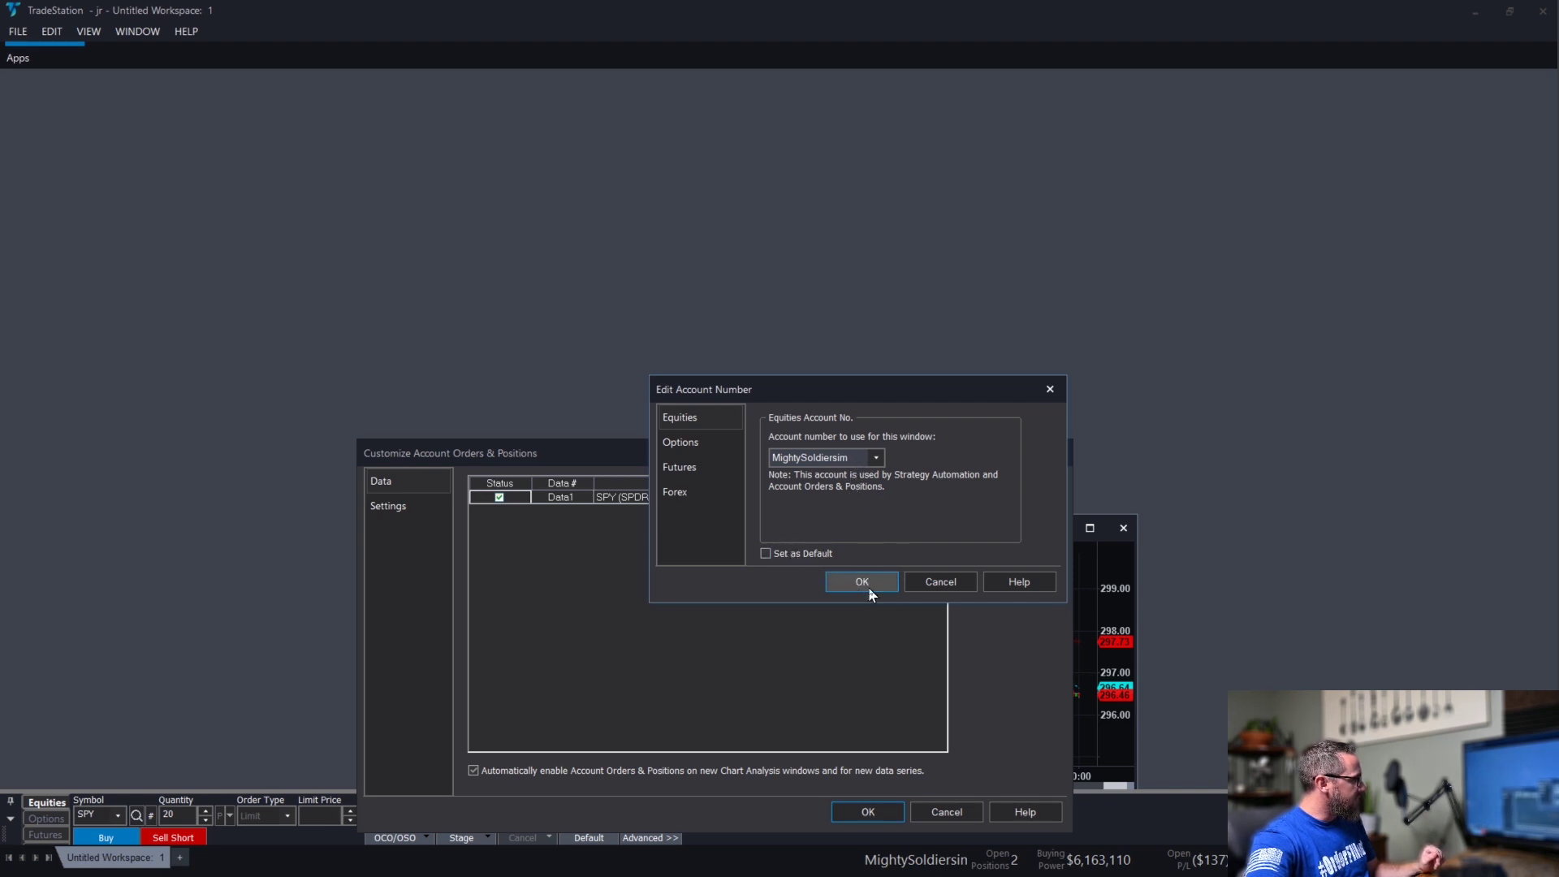
left_click(926, 583)
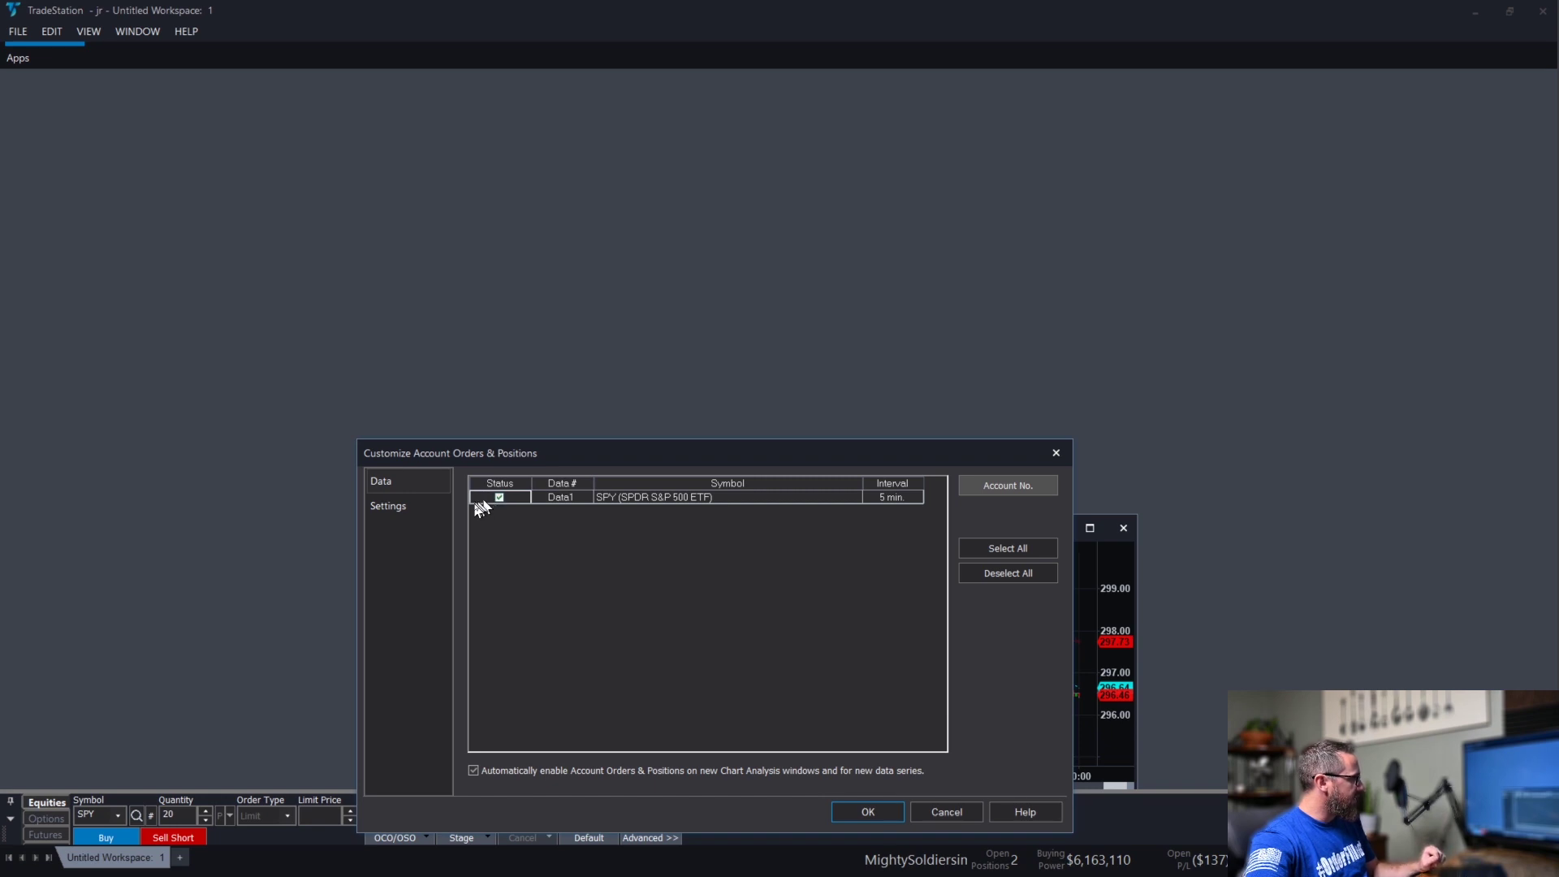
Turn off position arrows and keep order type labels shown on open orders.
left_click(410, 508)
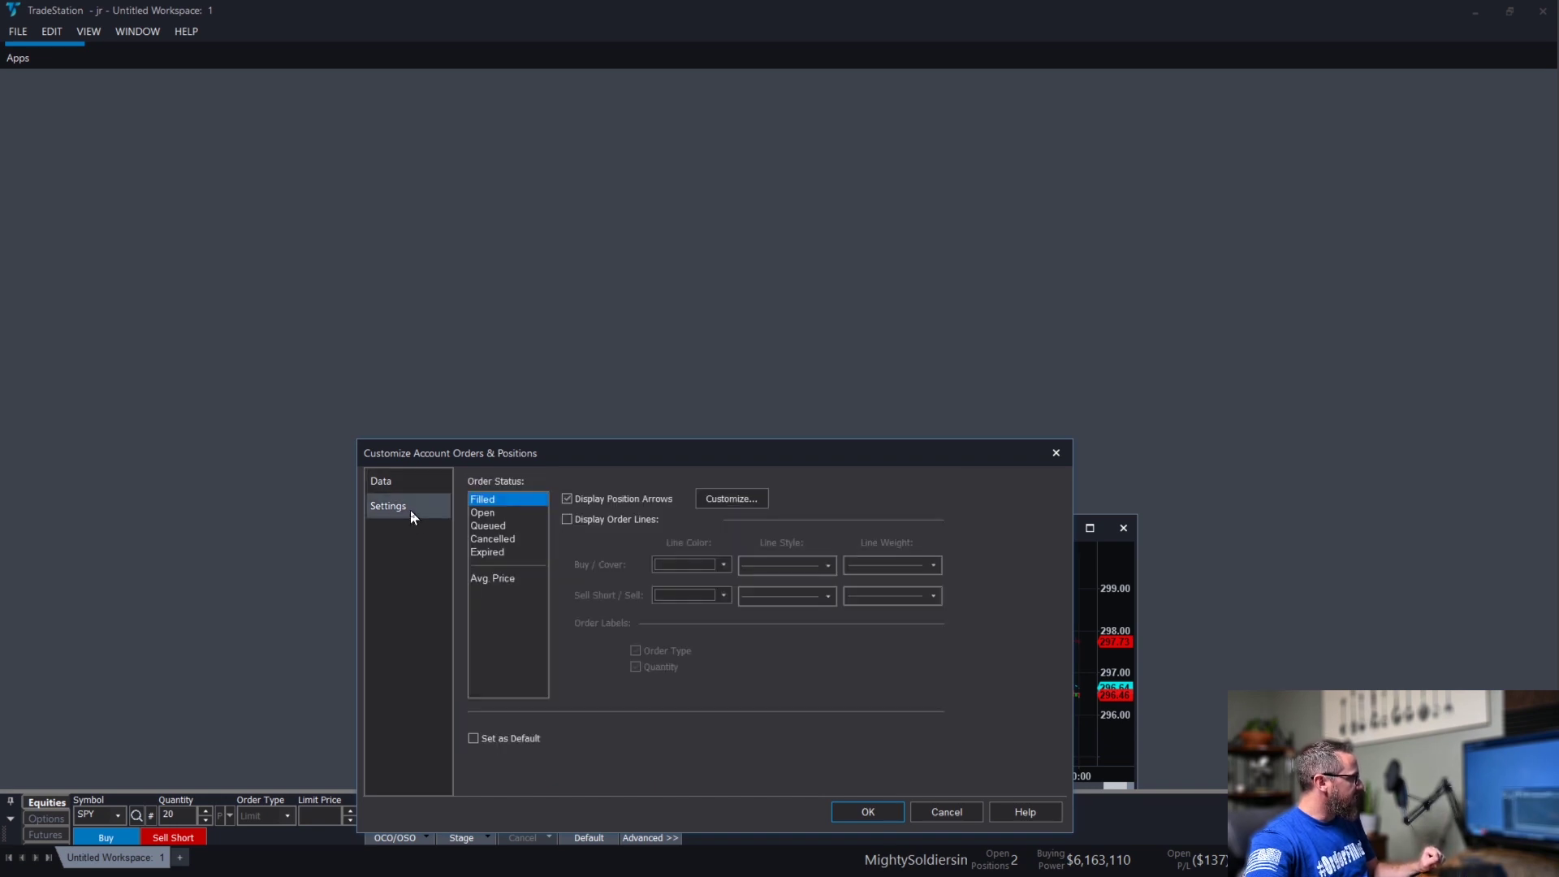
left_click(564, 499)
left_click(567, 499)
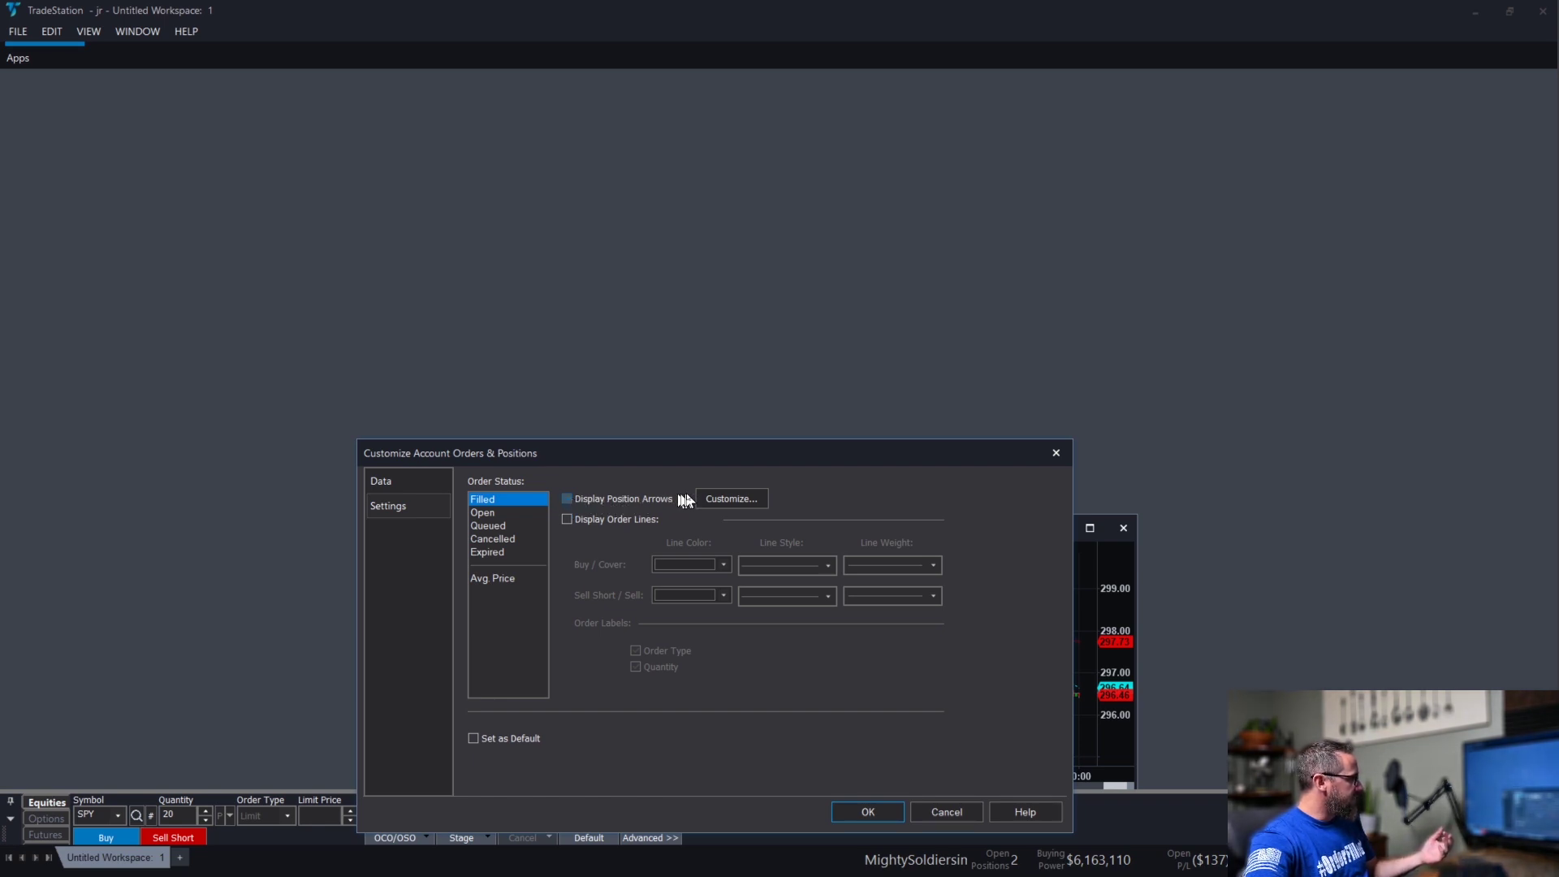
left_click(567, 498)
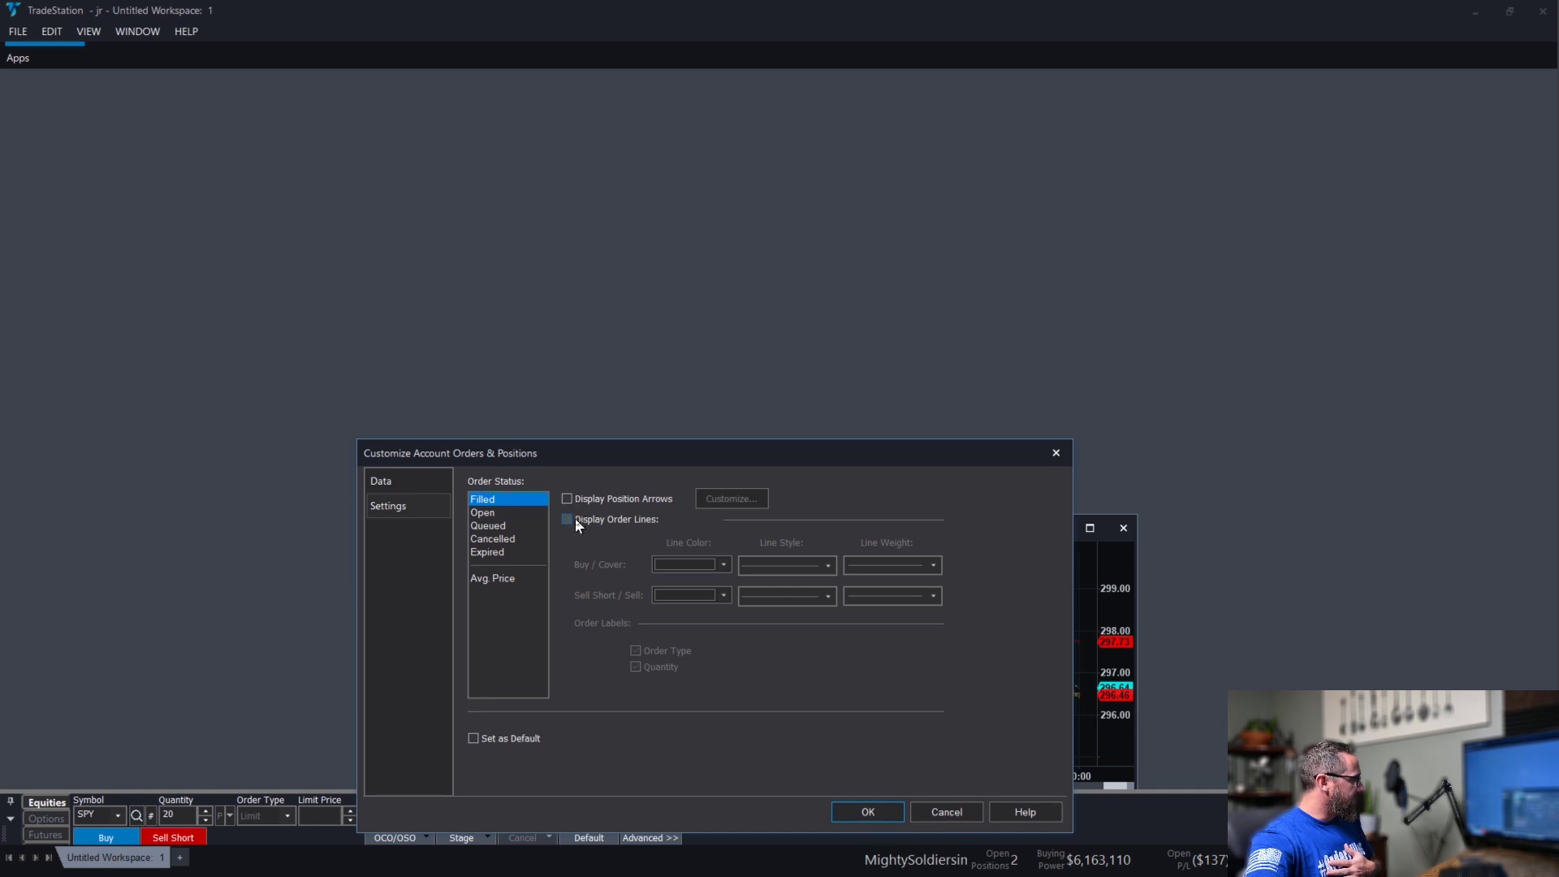
left_click(495, 513)
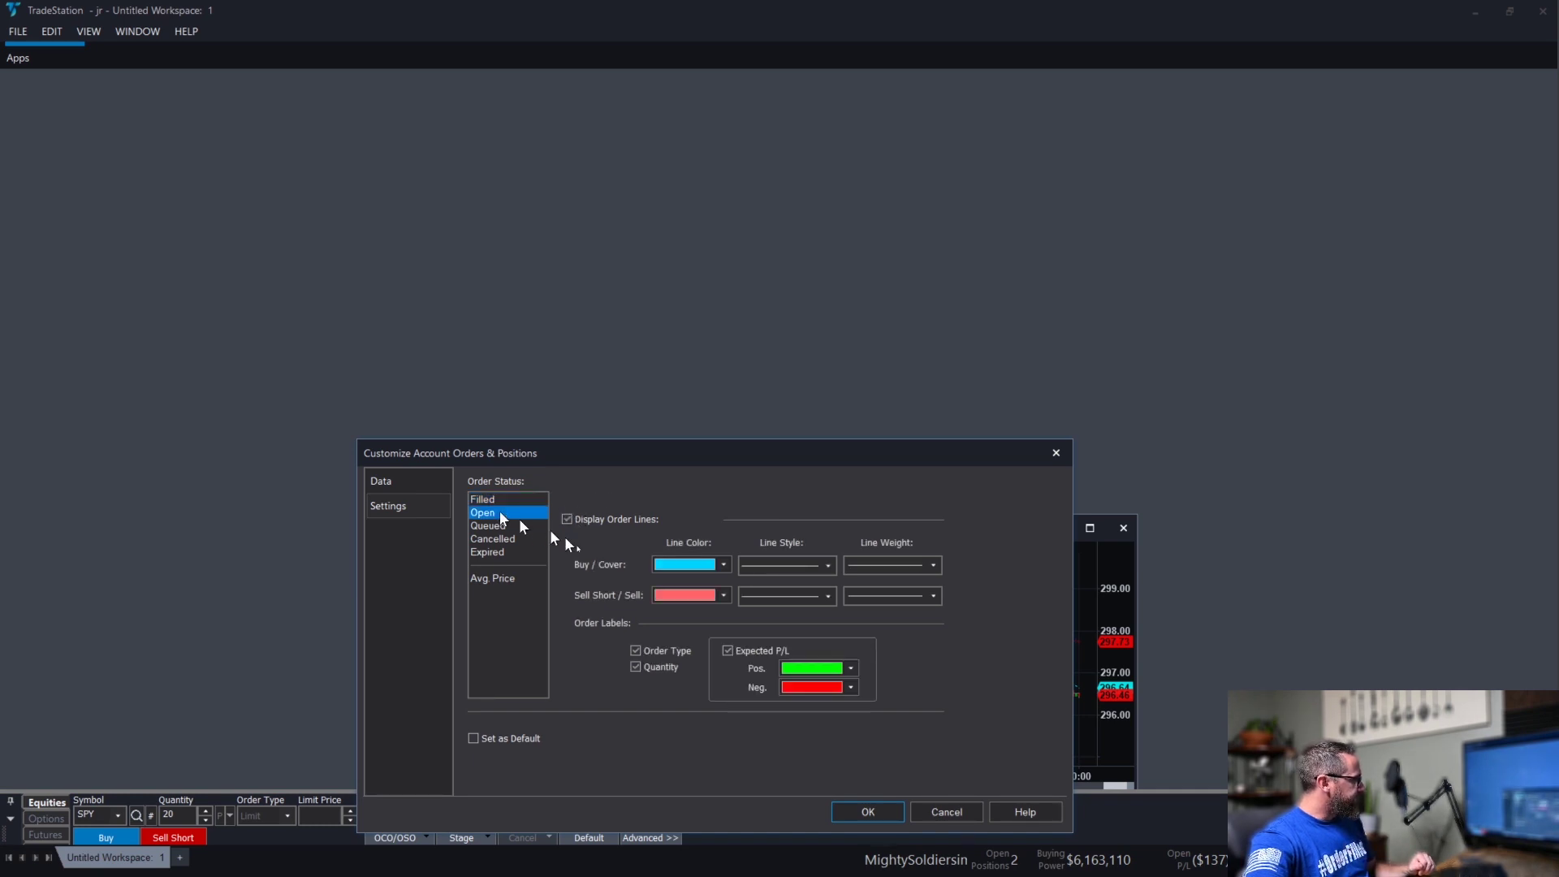
left_click(643, 652)
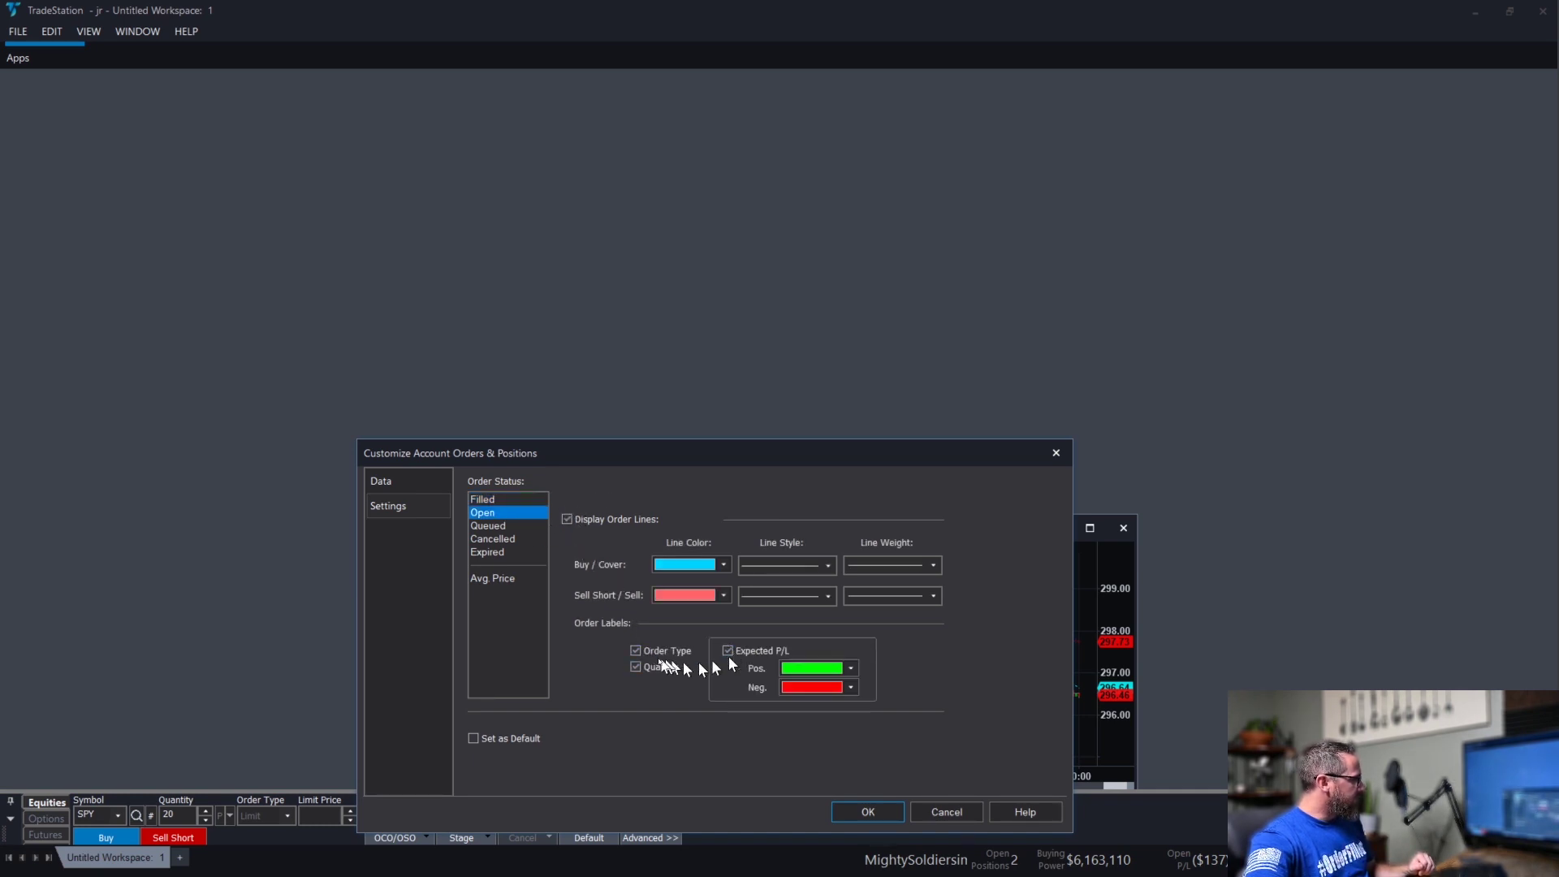
left_click(635, 650)
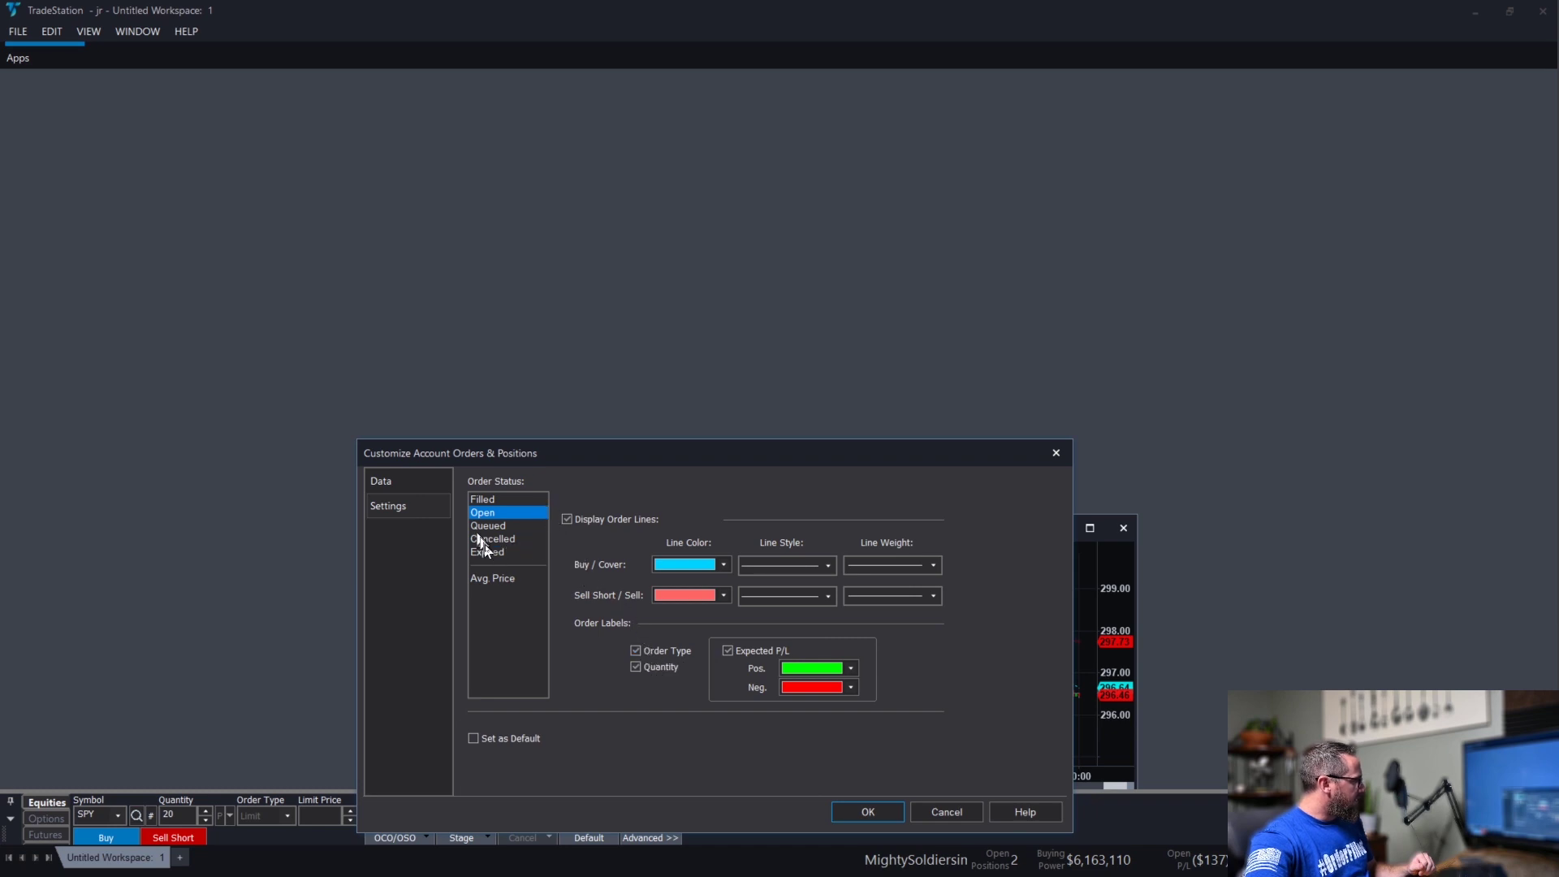
Extend the average price line left in dark grey-teal and set it as default.
left_click(500, 579)
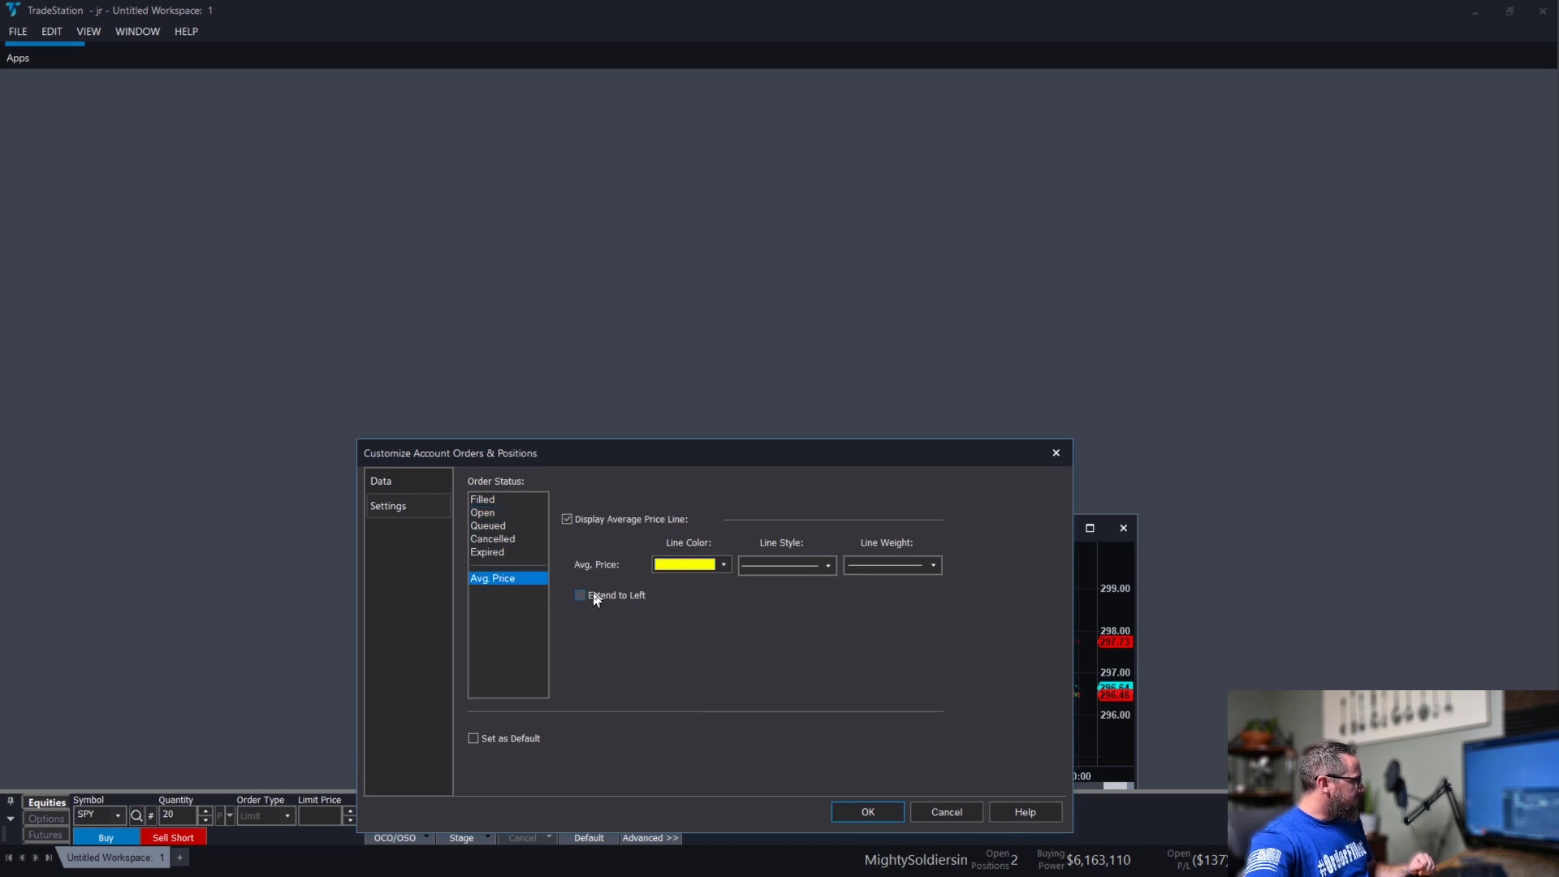
left_click(586, 597)
left_click(685, 565)
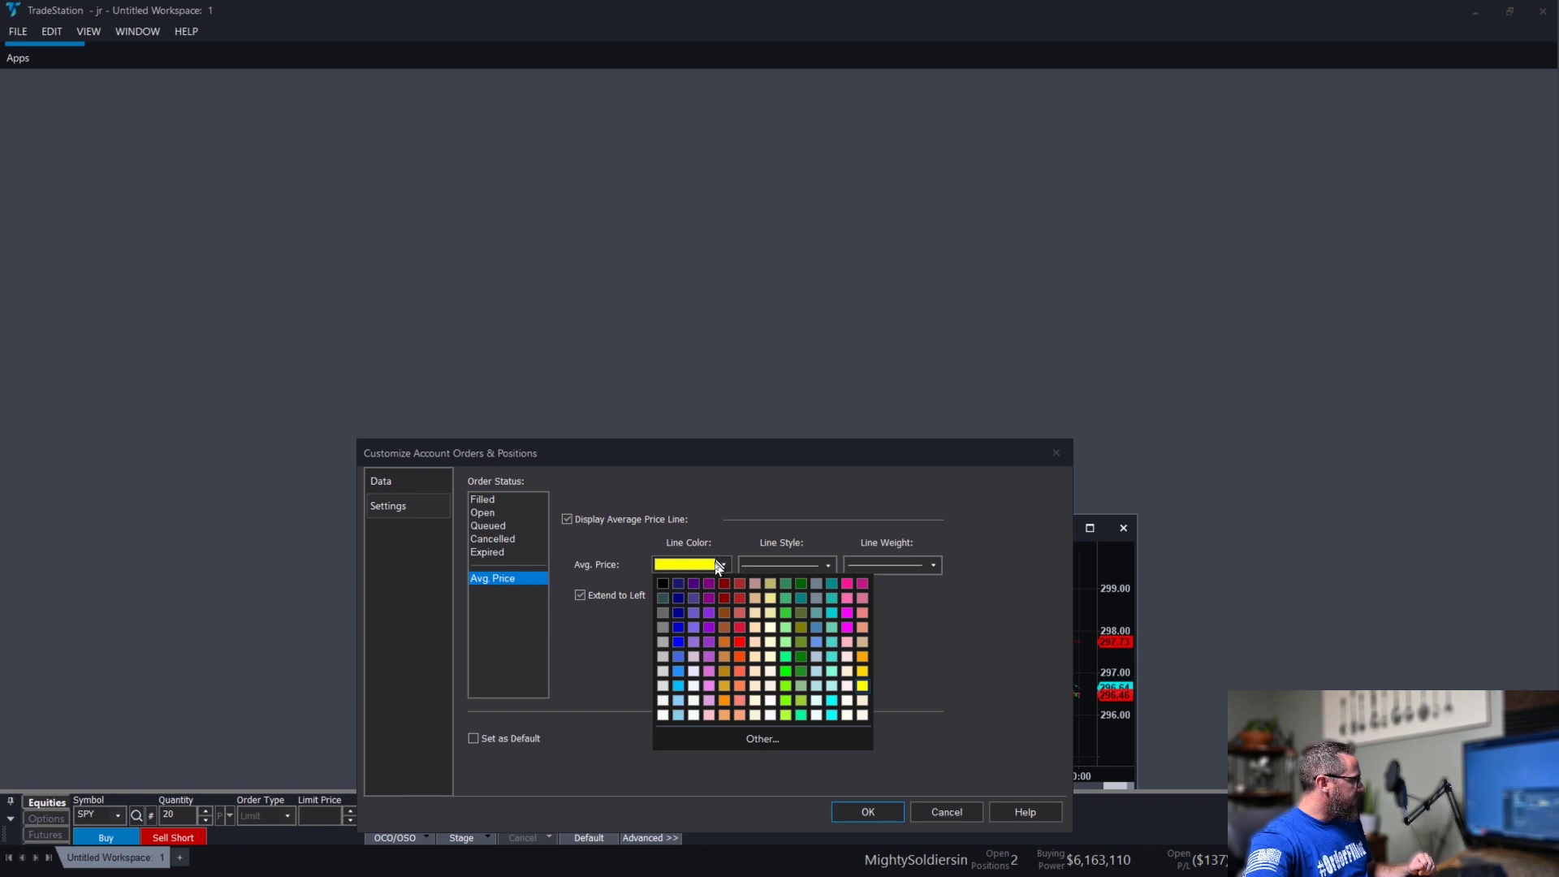
left_click(663, 600)
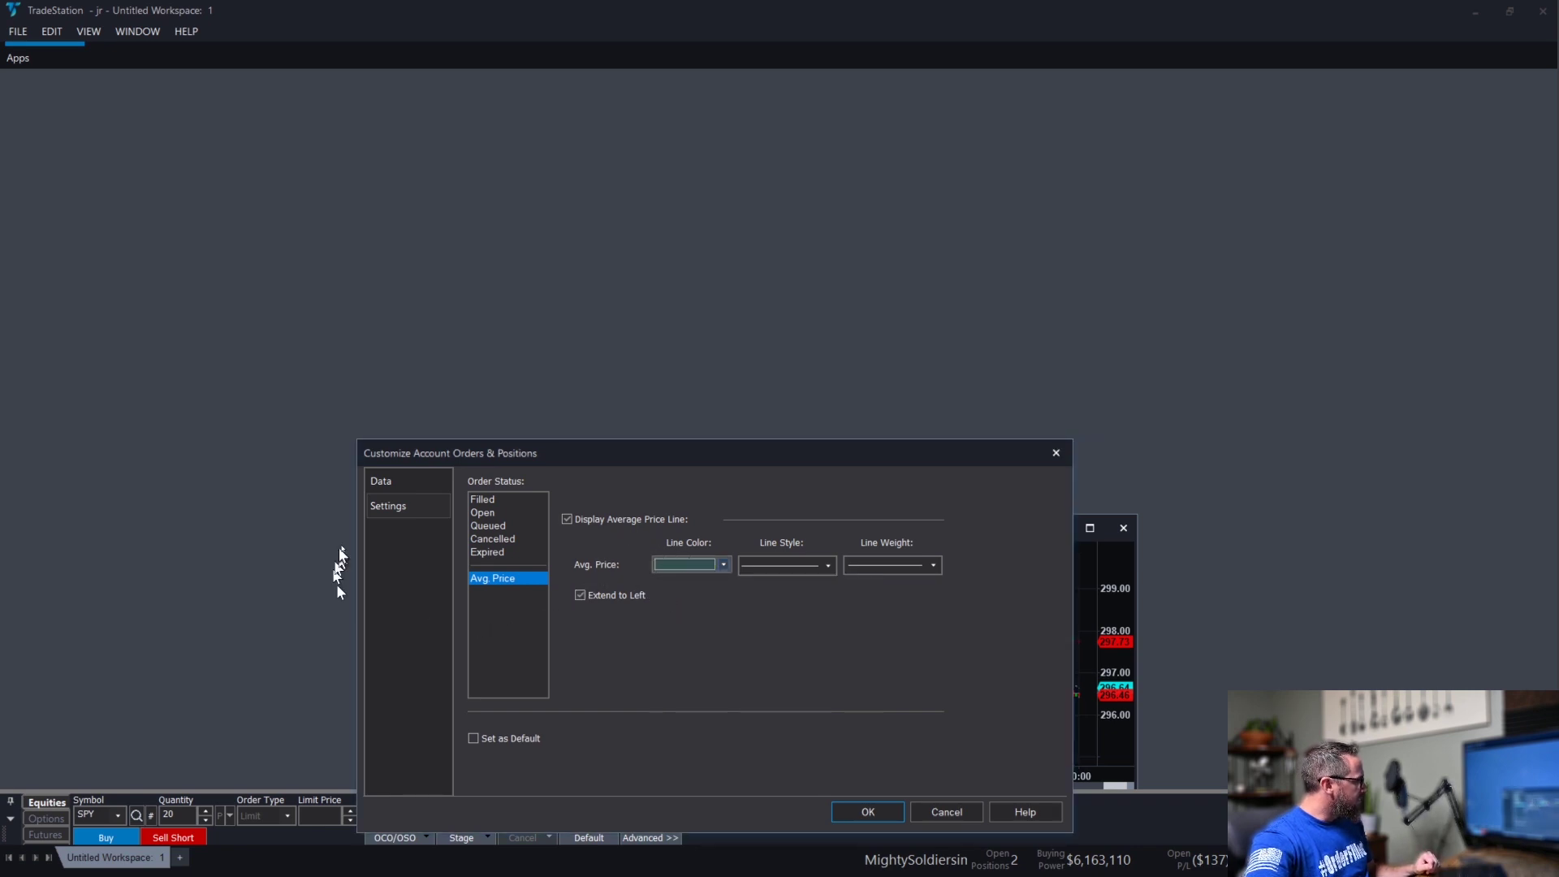
left_click(529, 739)
Apply the chart customization and copy the SPY 5-minute chart window.
left_click(865, 812)
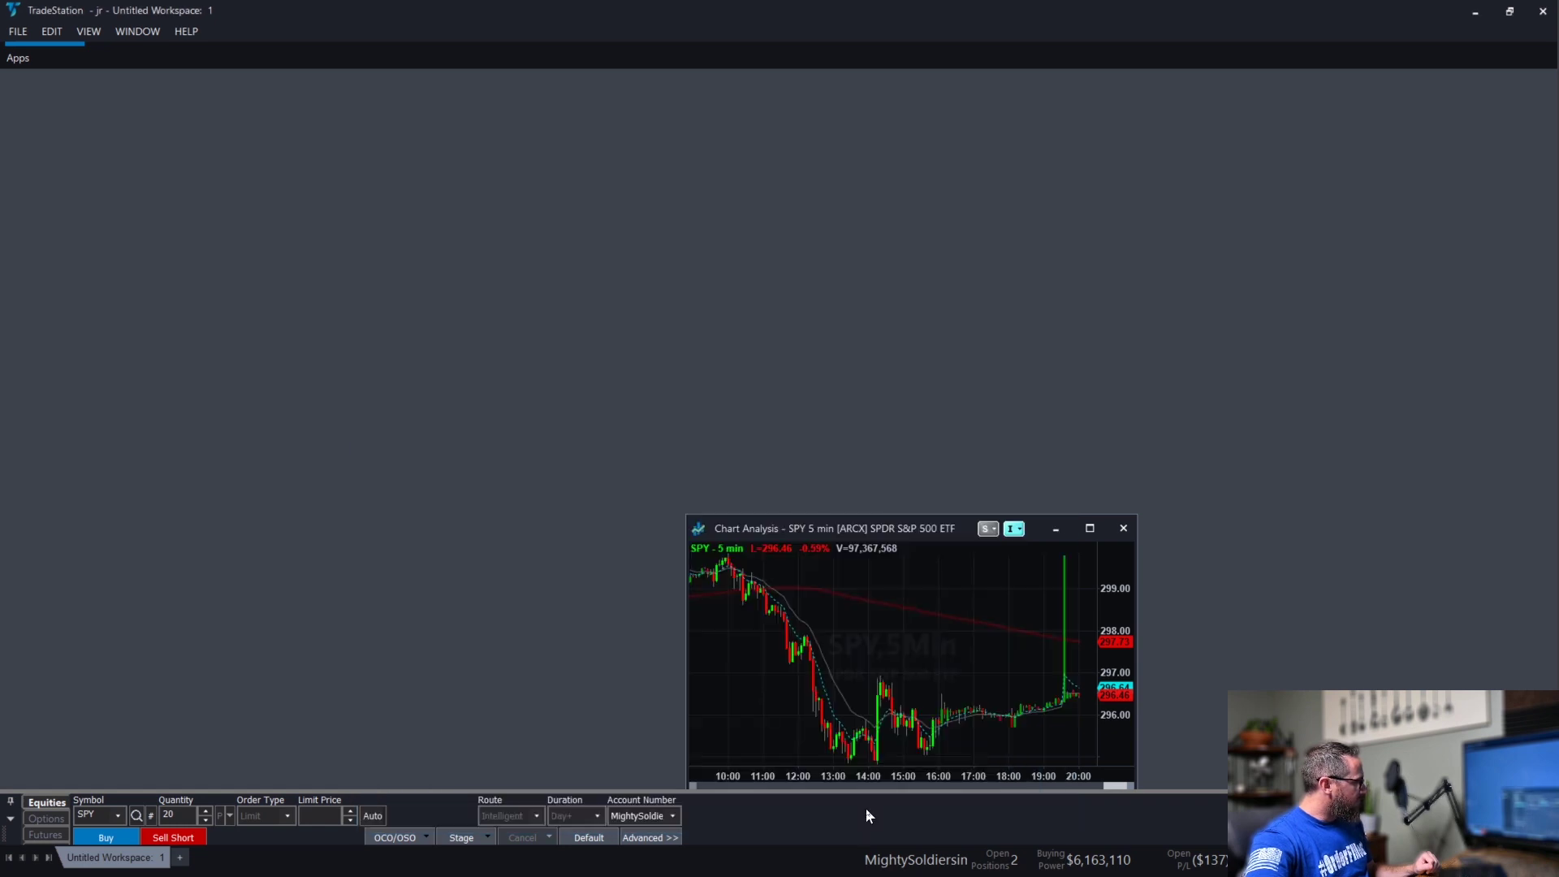
right_click(975, 595)
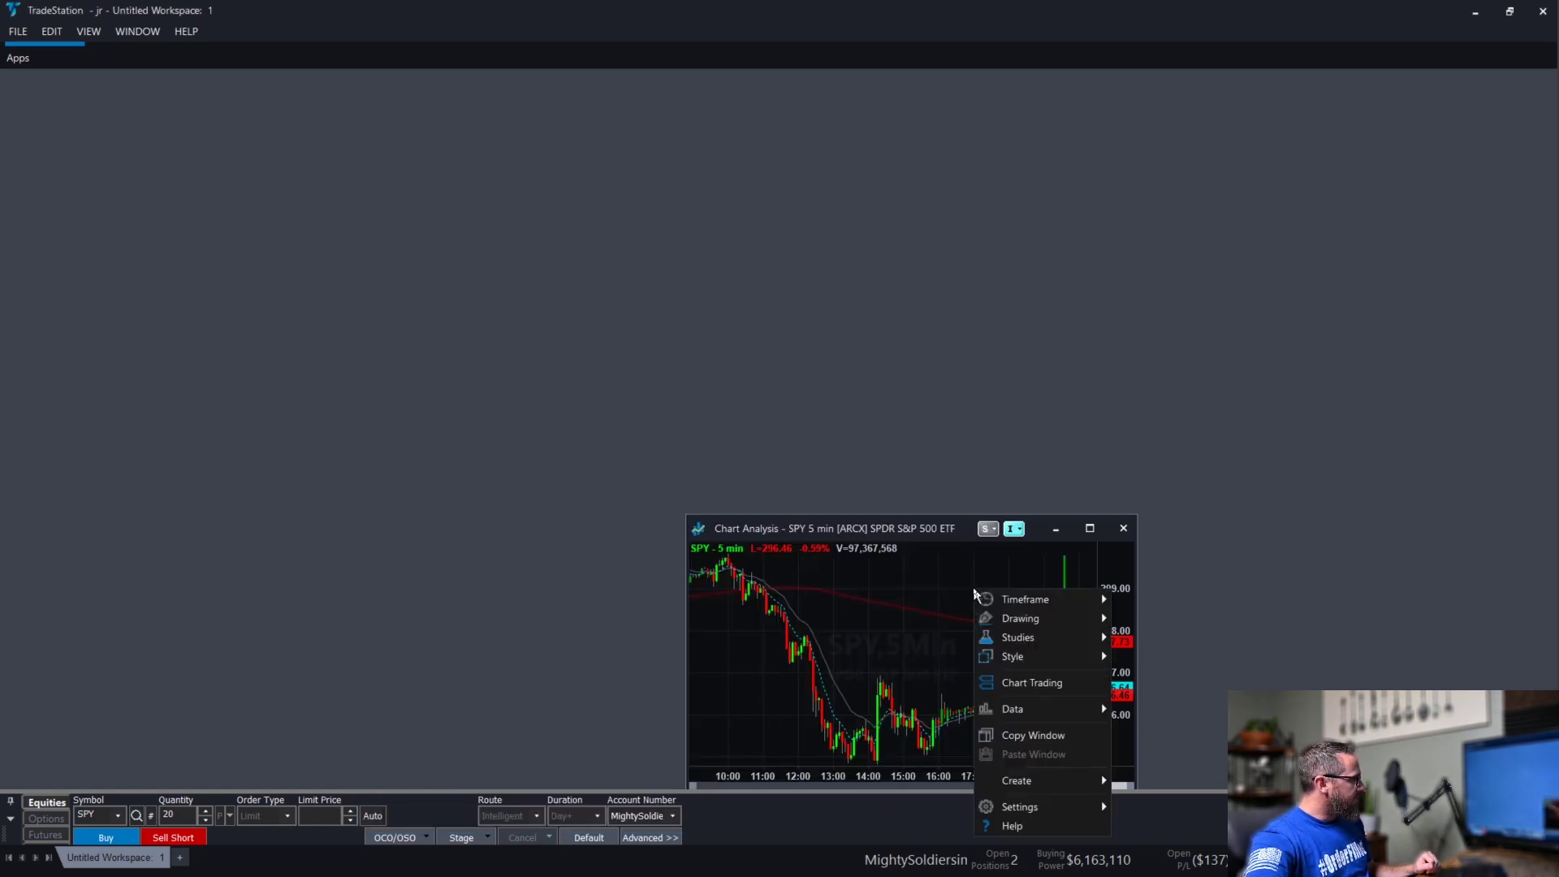
left_click(1019, 741)
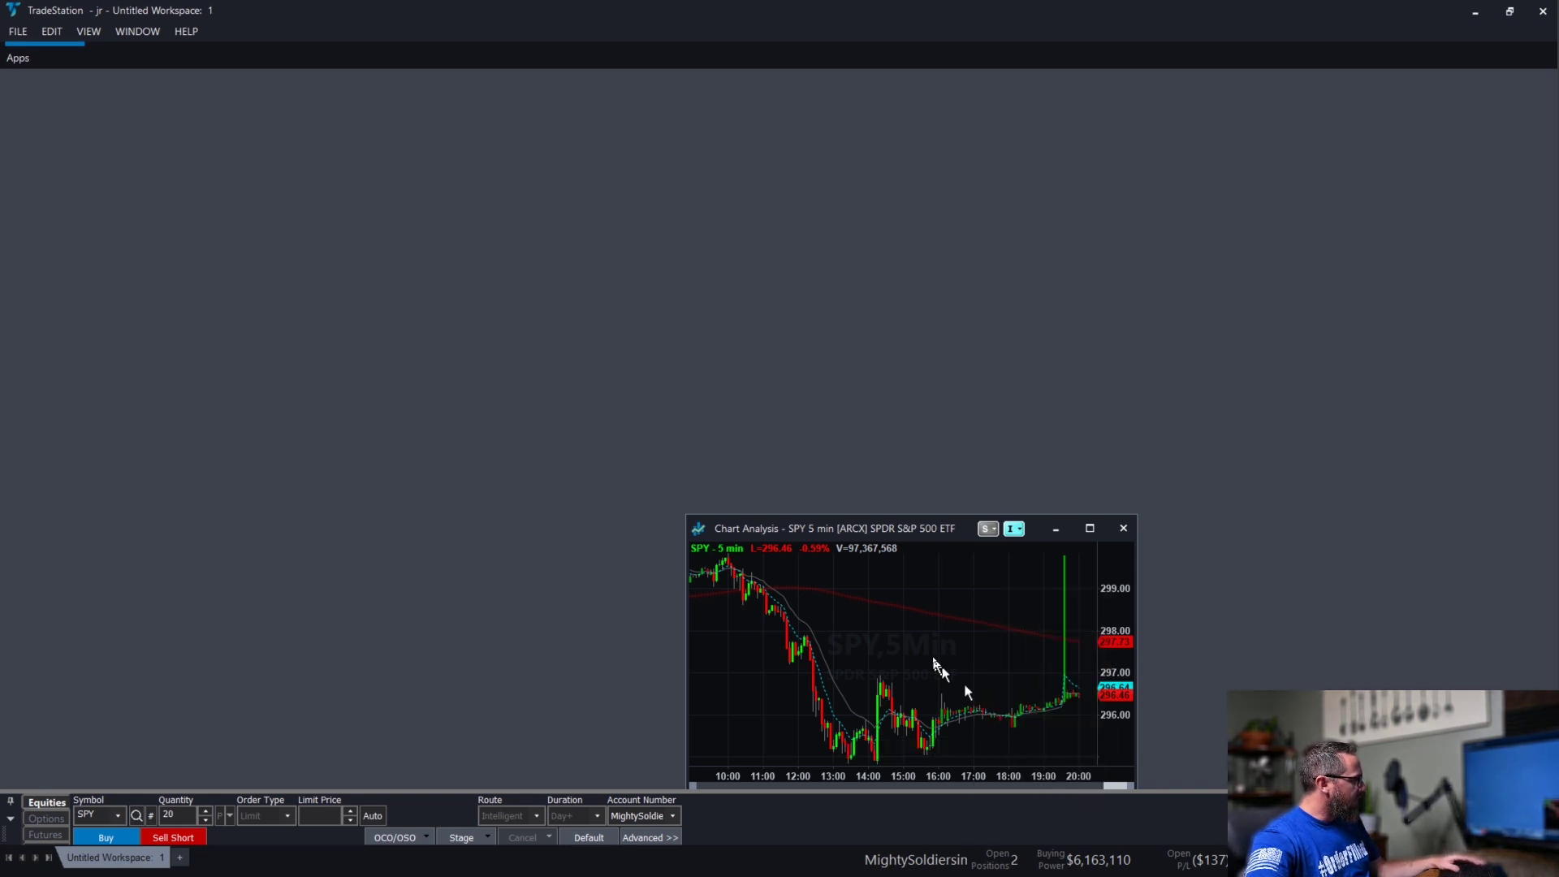
Paste four copies of the SPY 5-minute chart window onto empty workspace space.
right_click(667, 376)
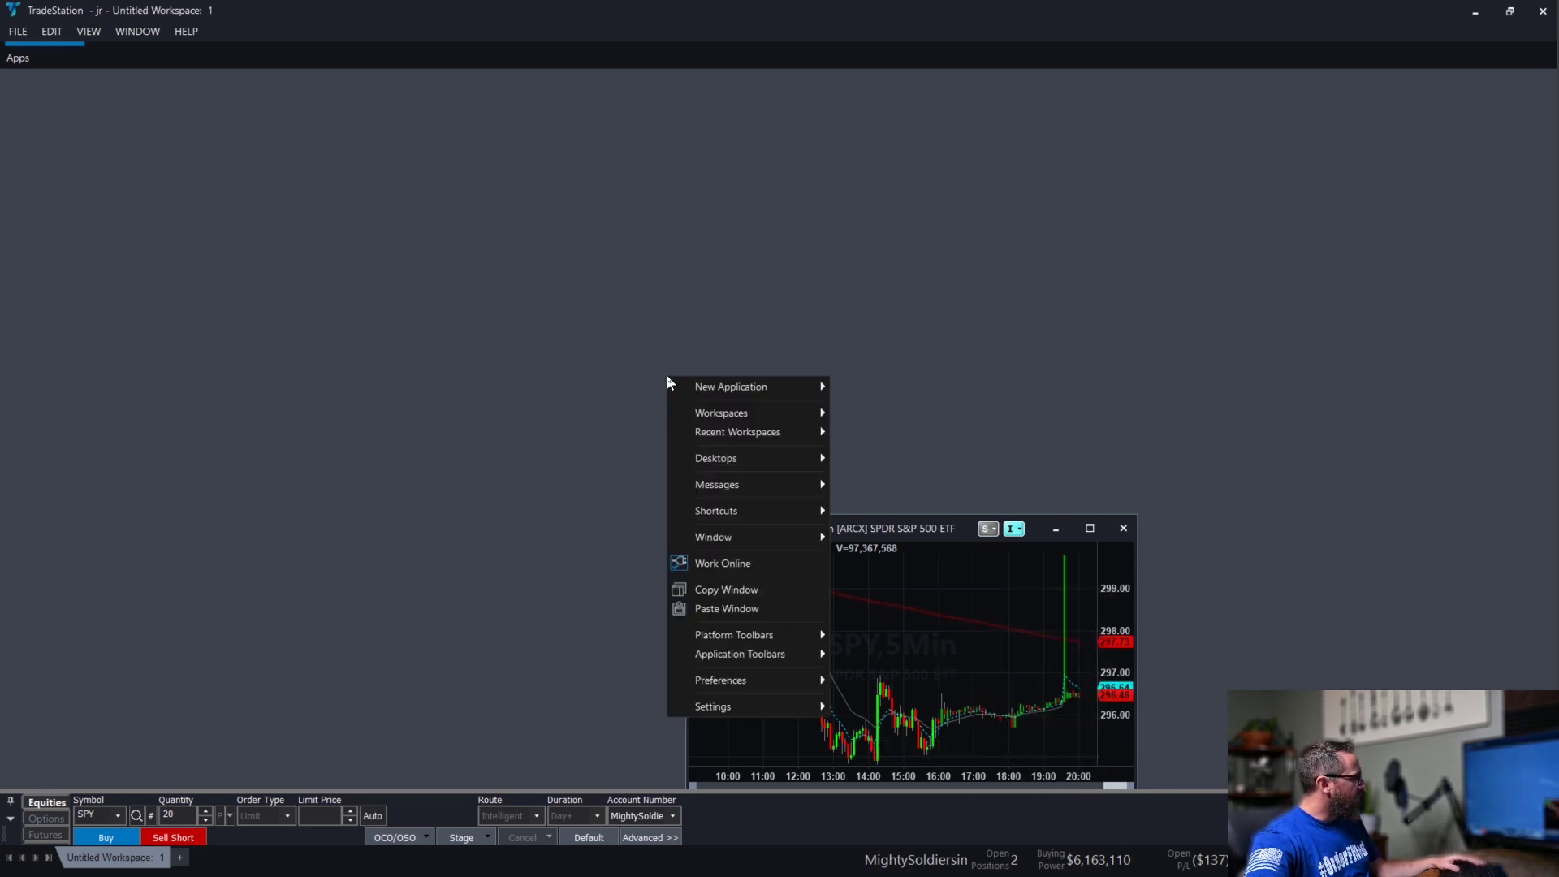
left_click(759, 610)
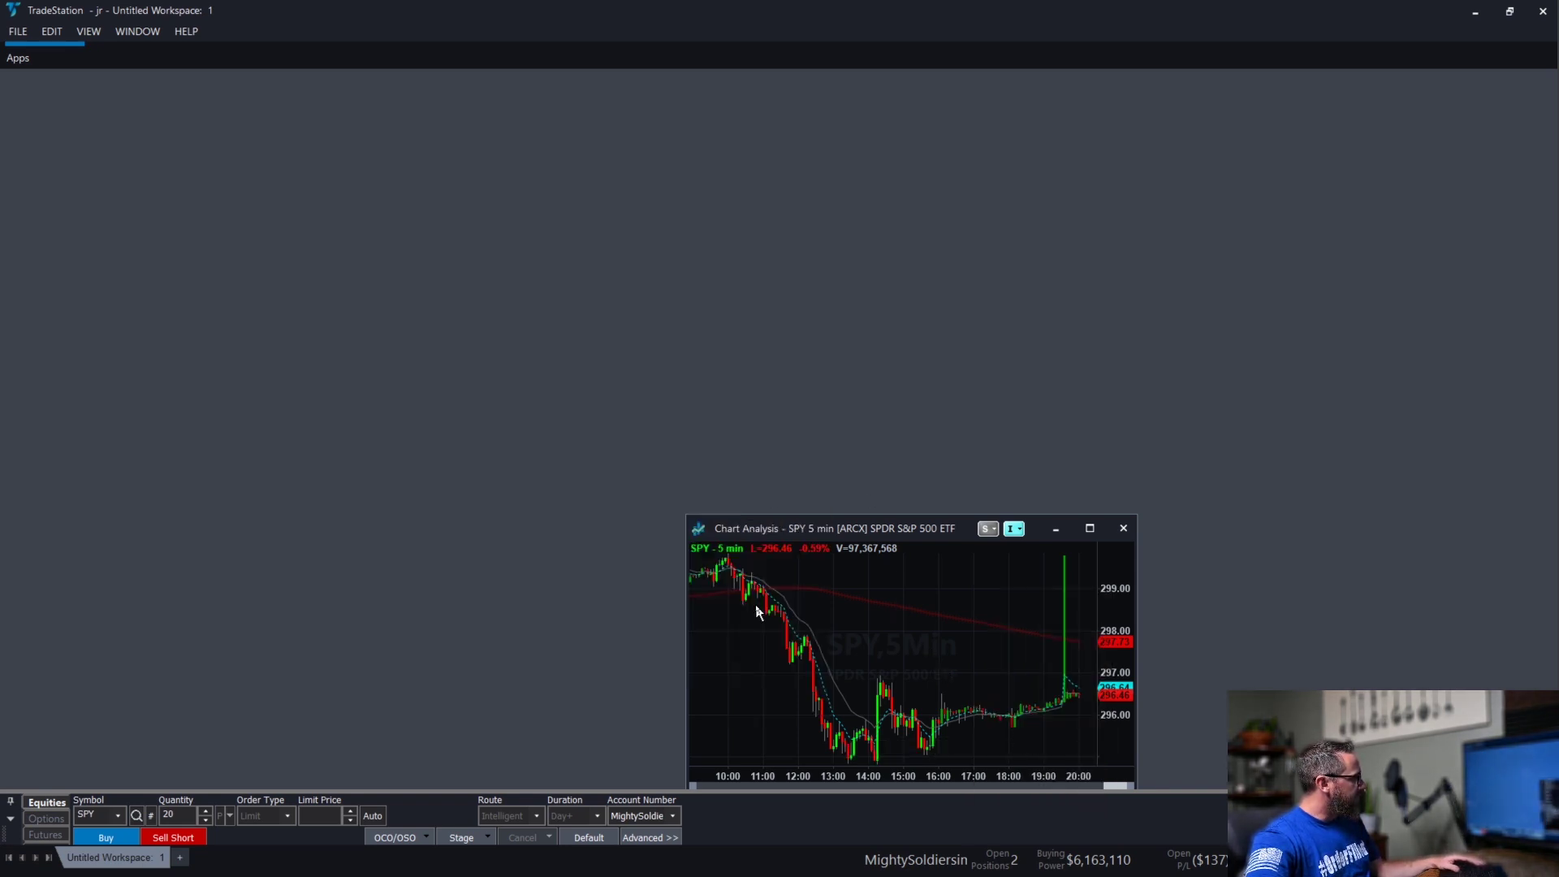
right_click(632, 439)
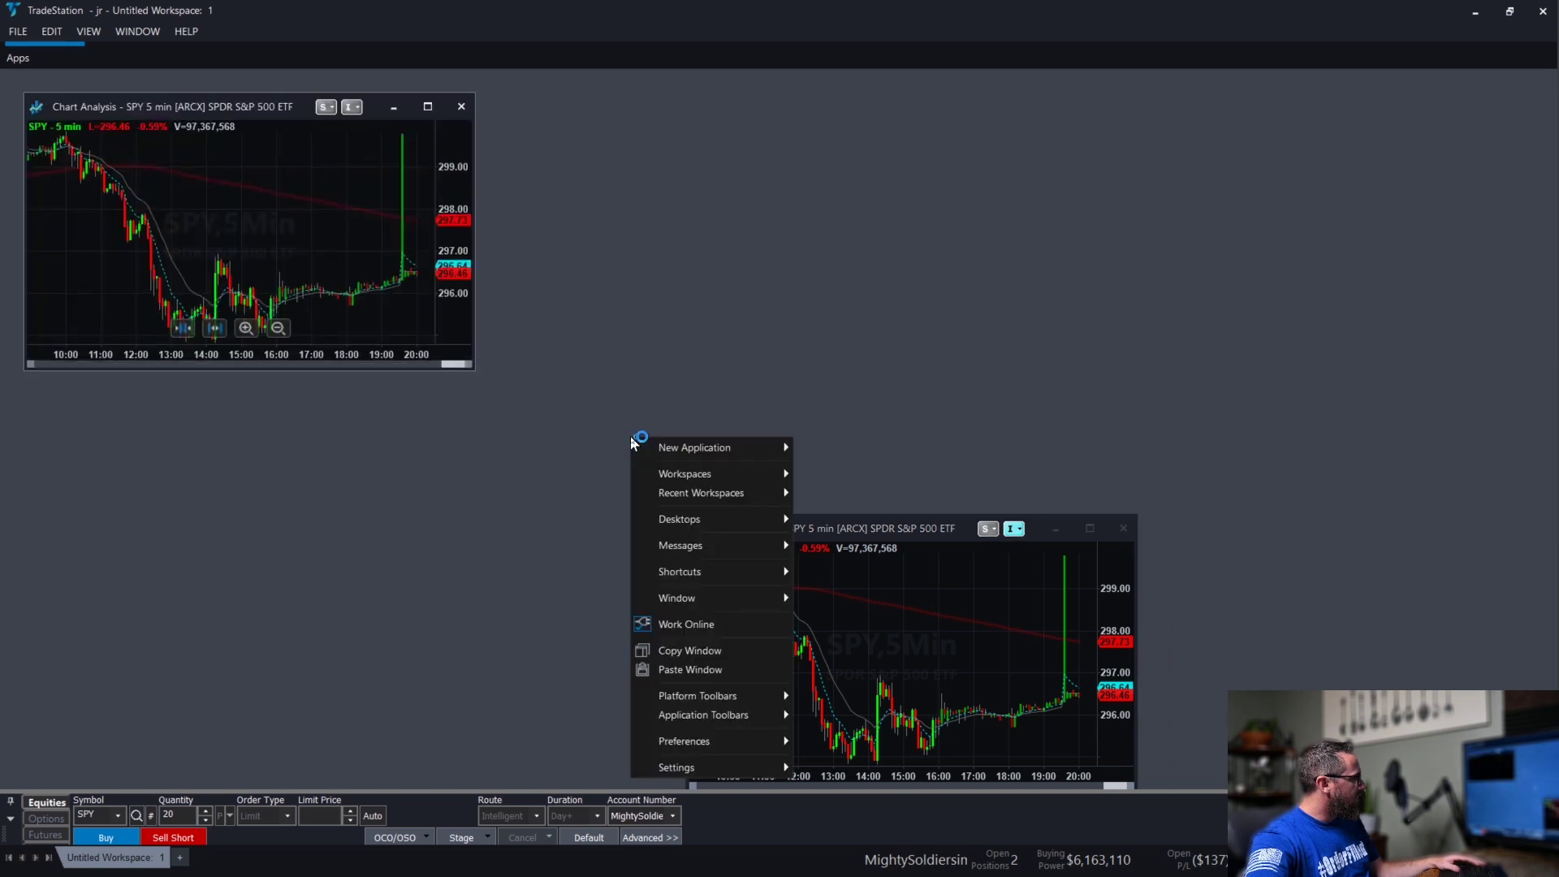
left_click(714, 671)
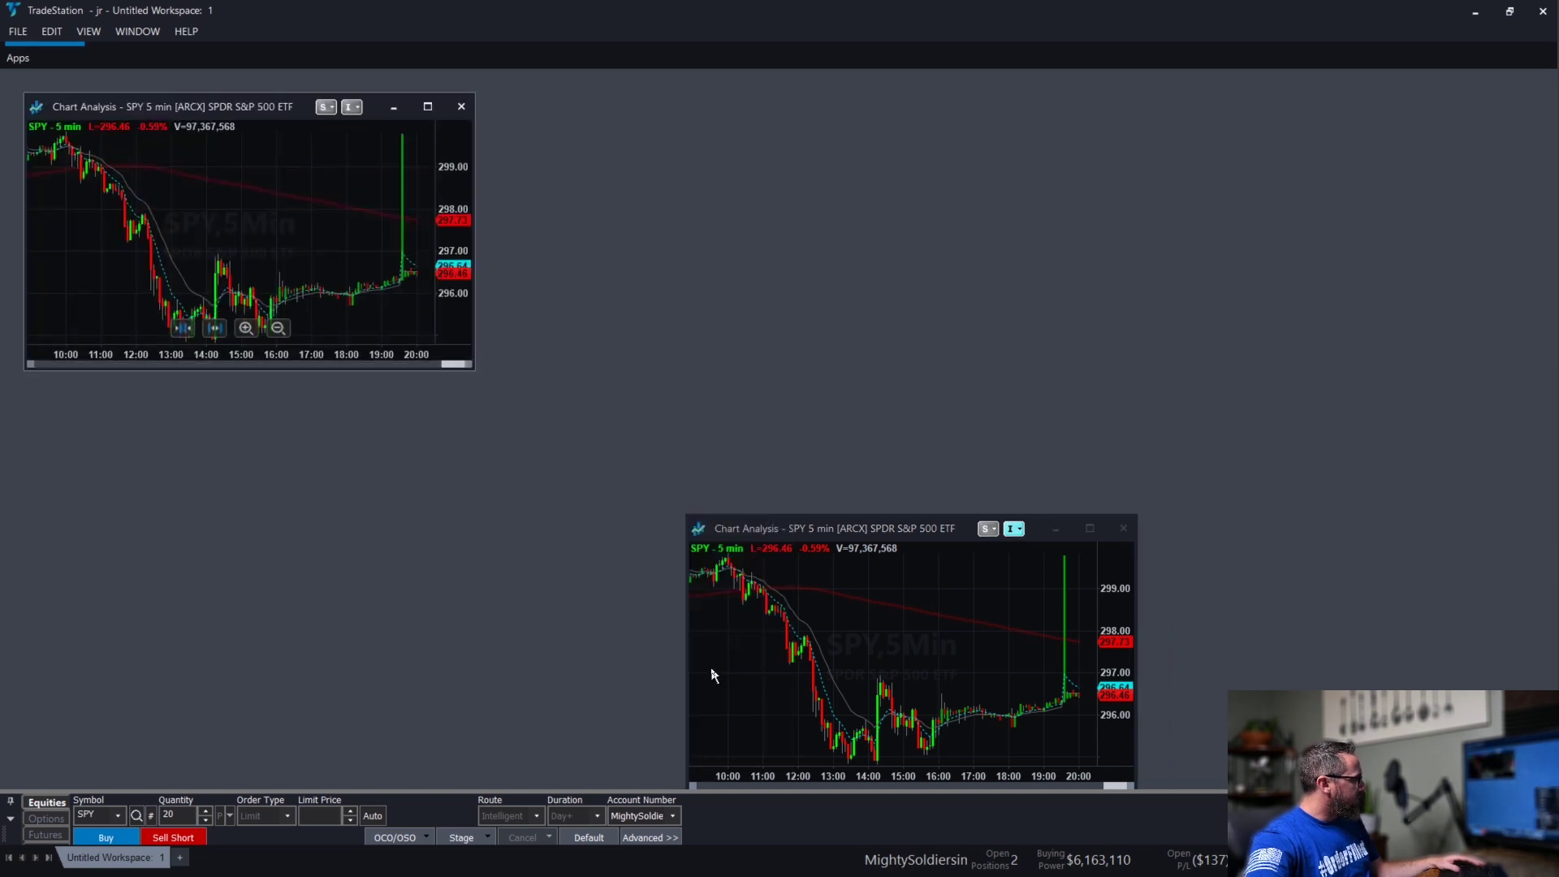
right_click(582, 448)
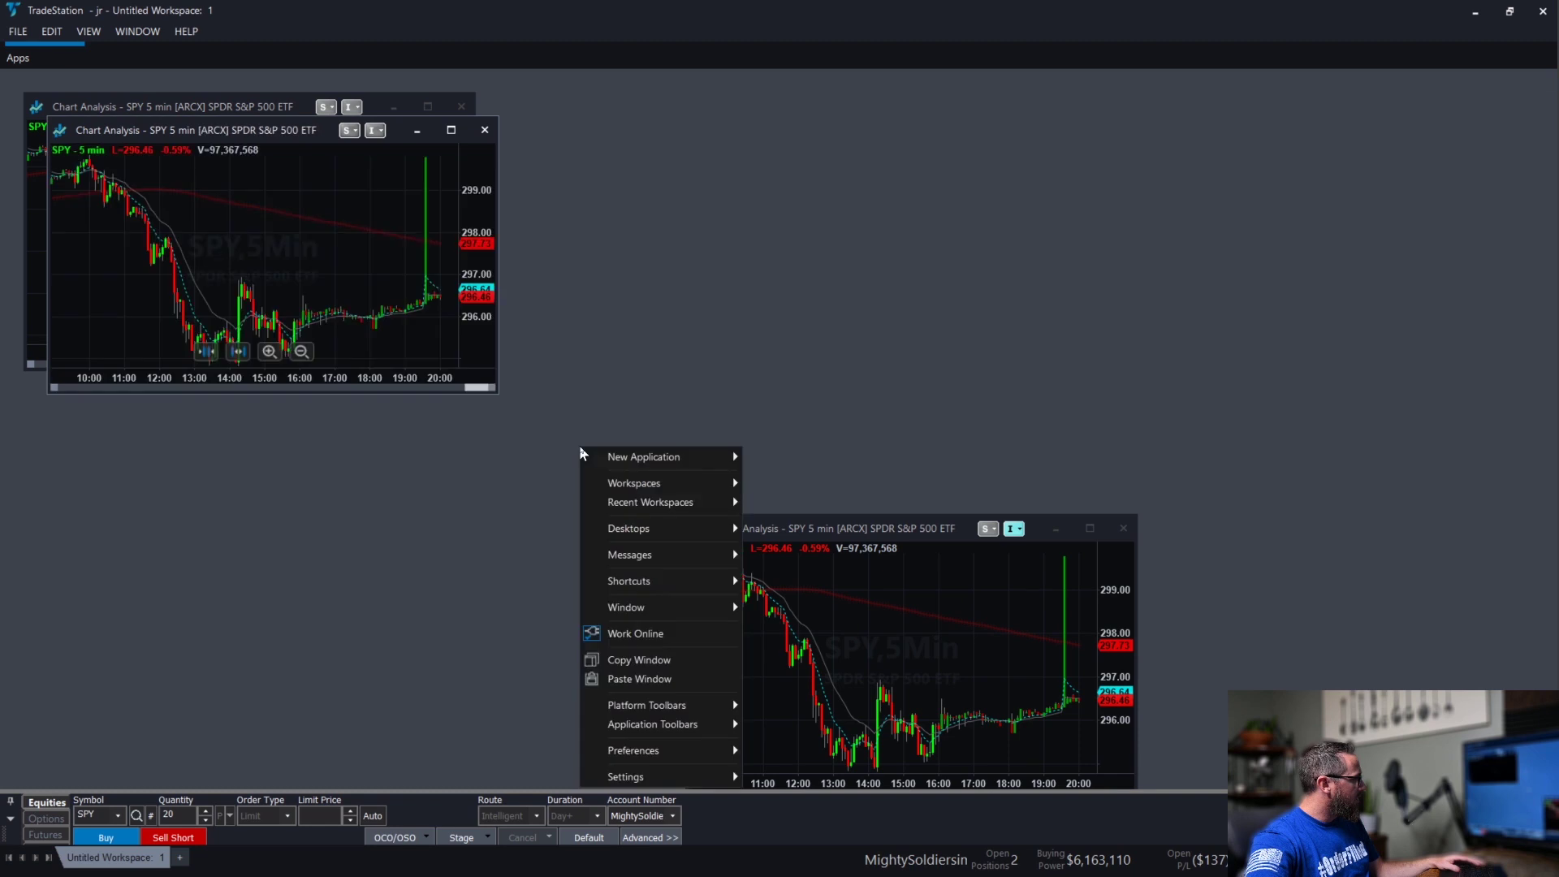
left_click(657, 684)
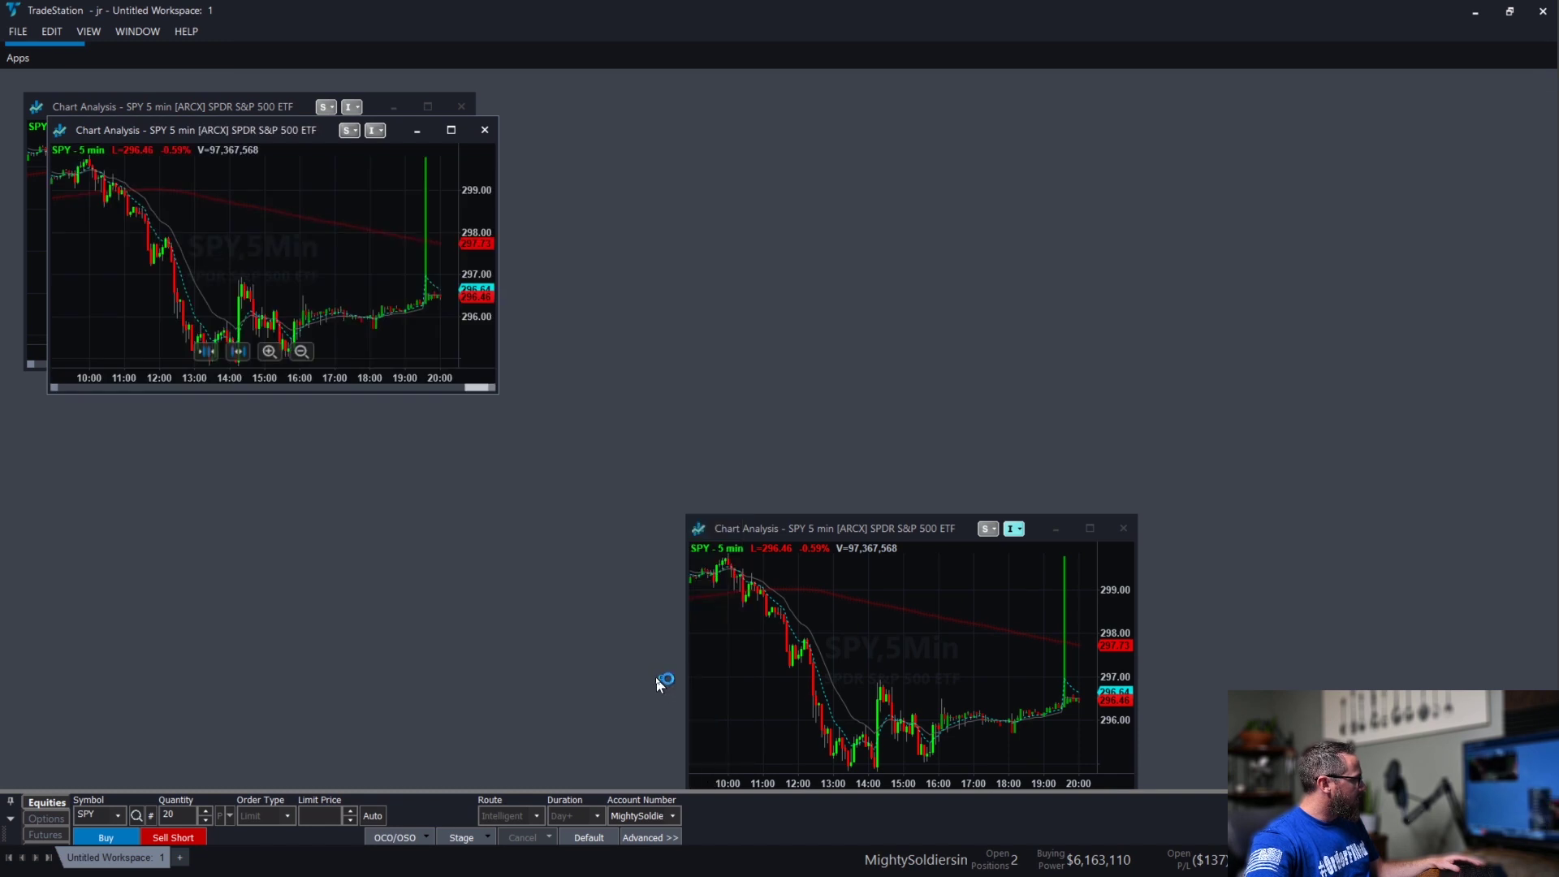
right_click(591, 432)
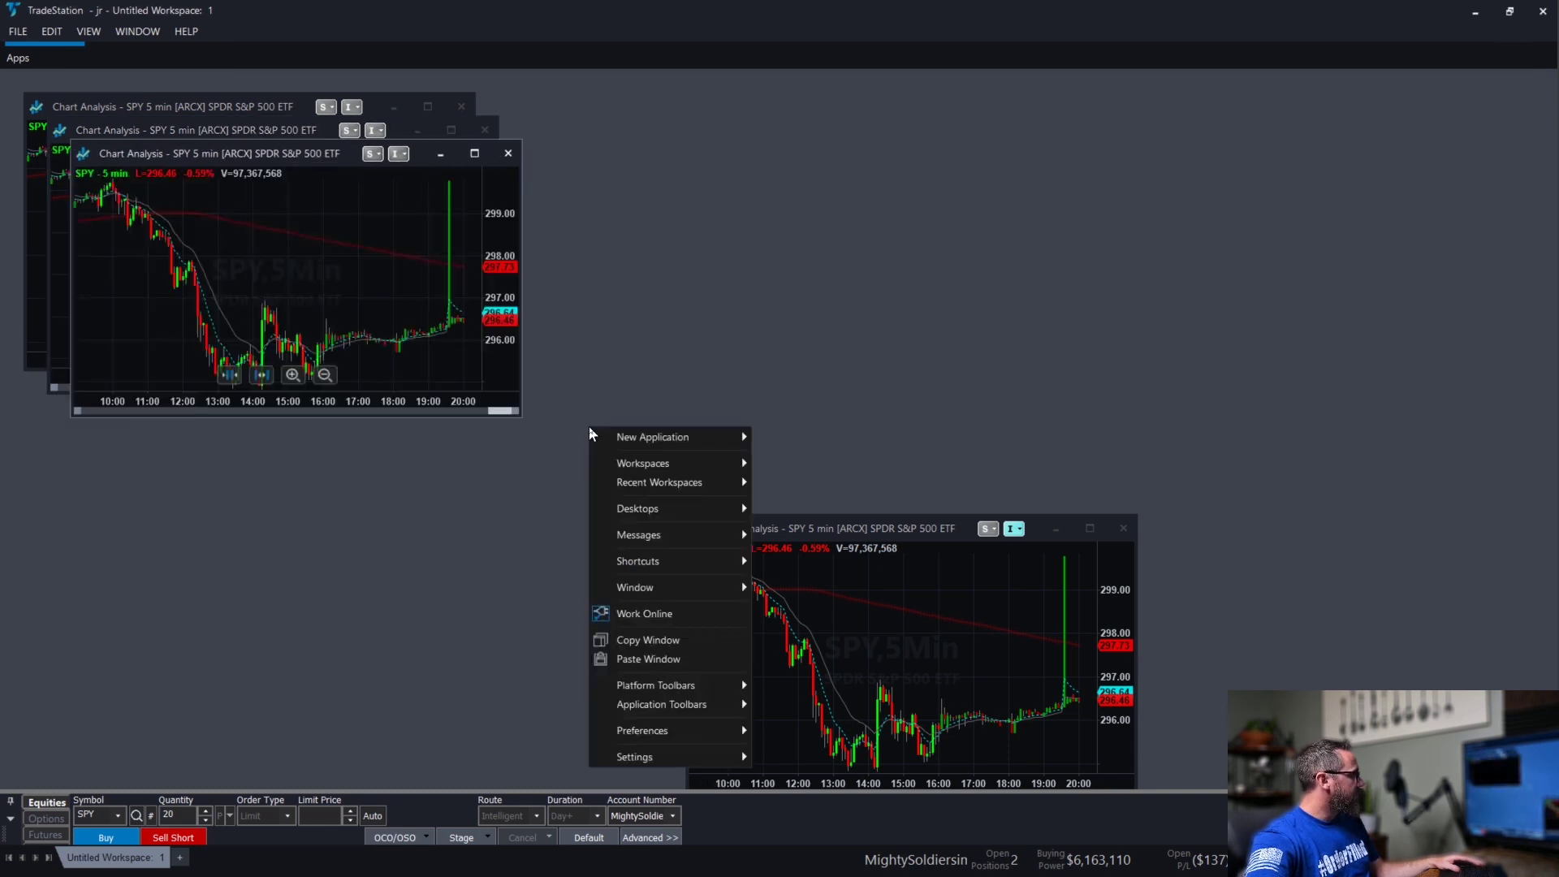
left_click(678, 658)
Drag the chart copies into a two-by-two grid, docking a narrower fifth chart at the top-right edge.
left_click_drag(265, 178, 410, 535)
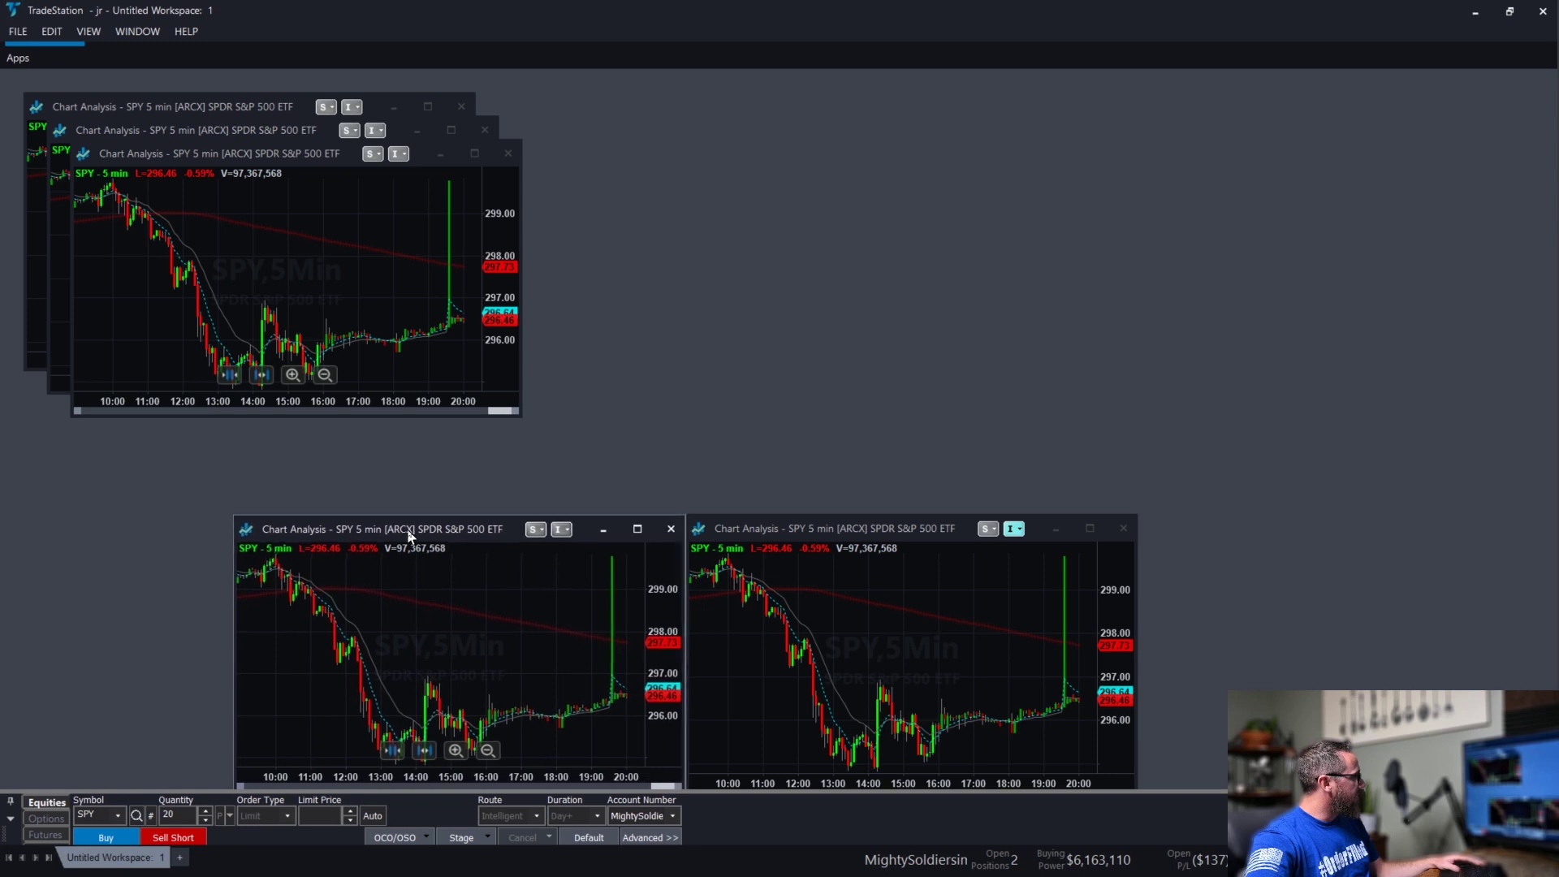
left_click_drag(179, 155, 339, 255)
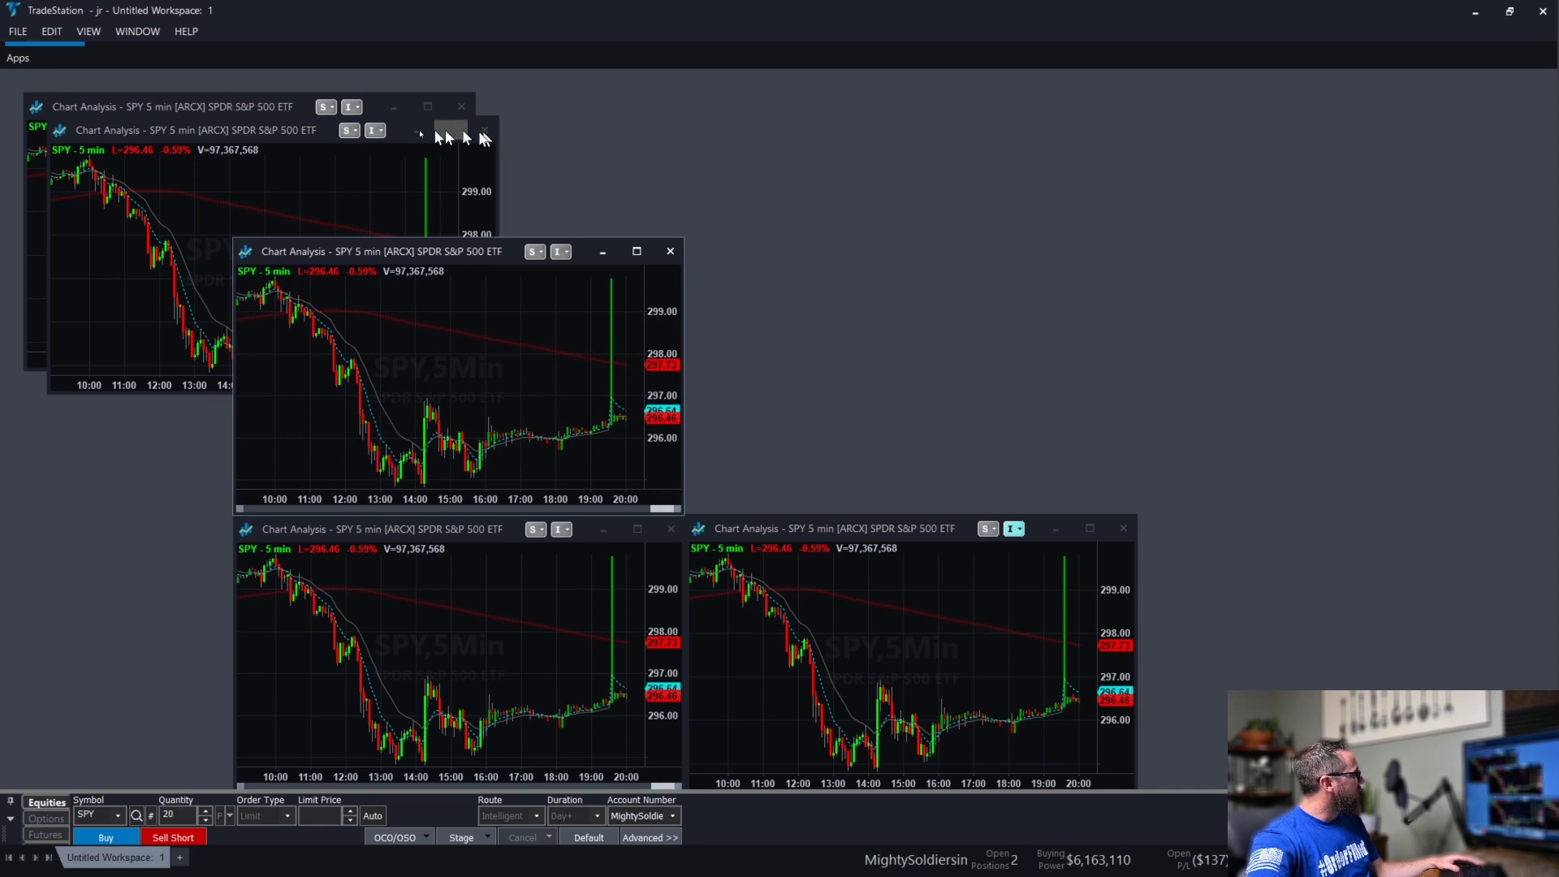
left_click_drag(311, 131, 1066, 85)
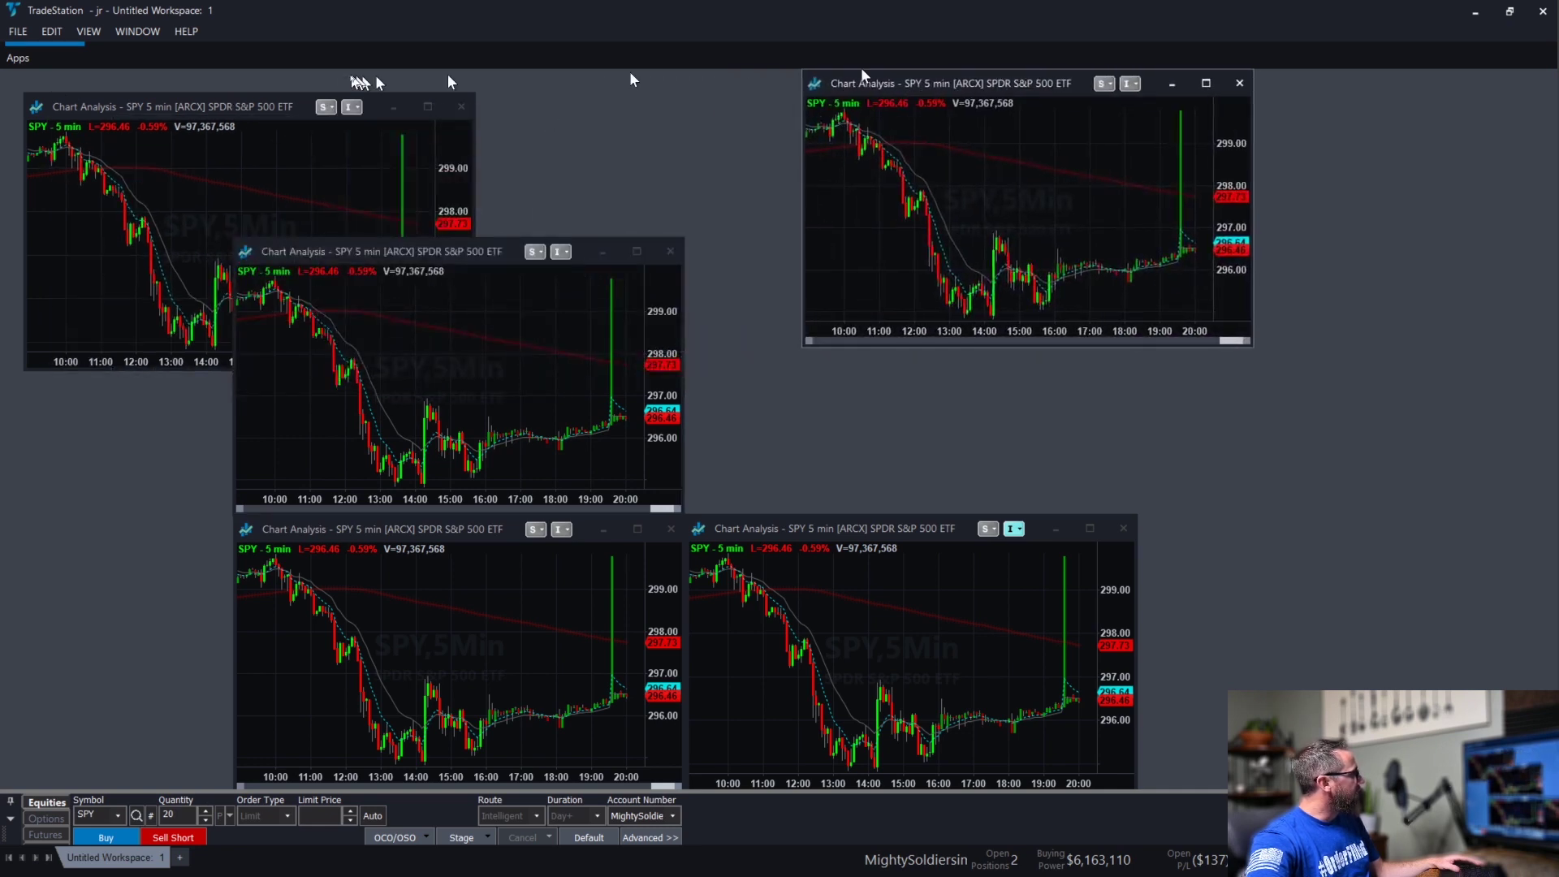
left_click_drag(278, 111, 937, 250)
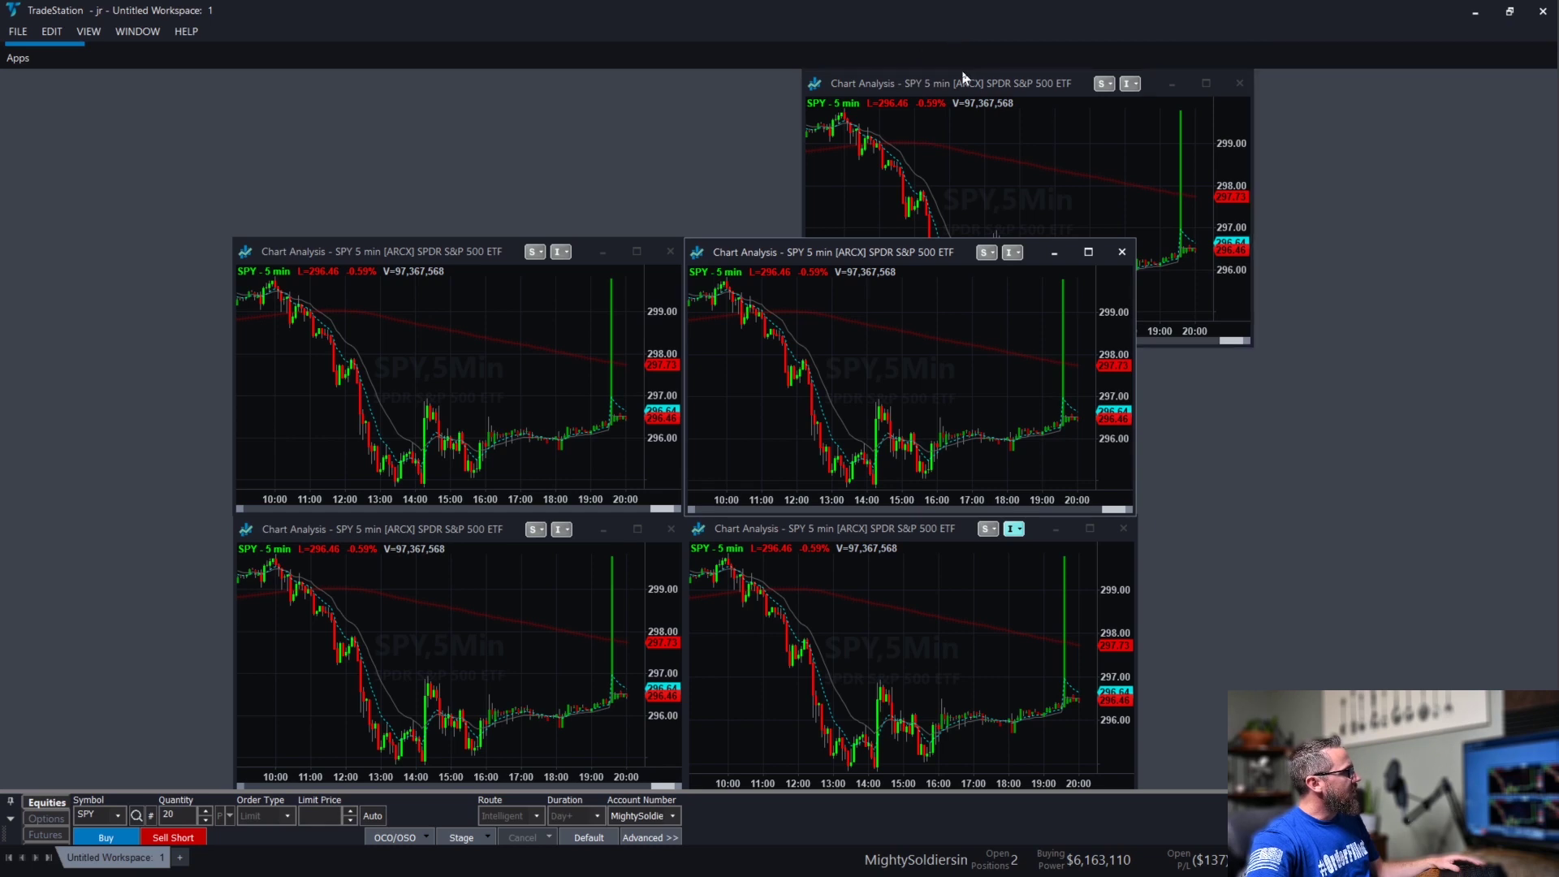
left_click_drag(961, 73, 1270, 73)
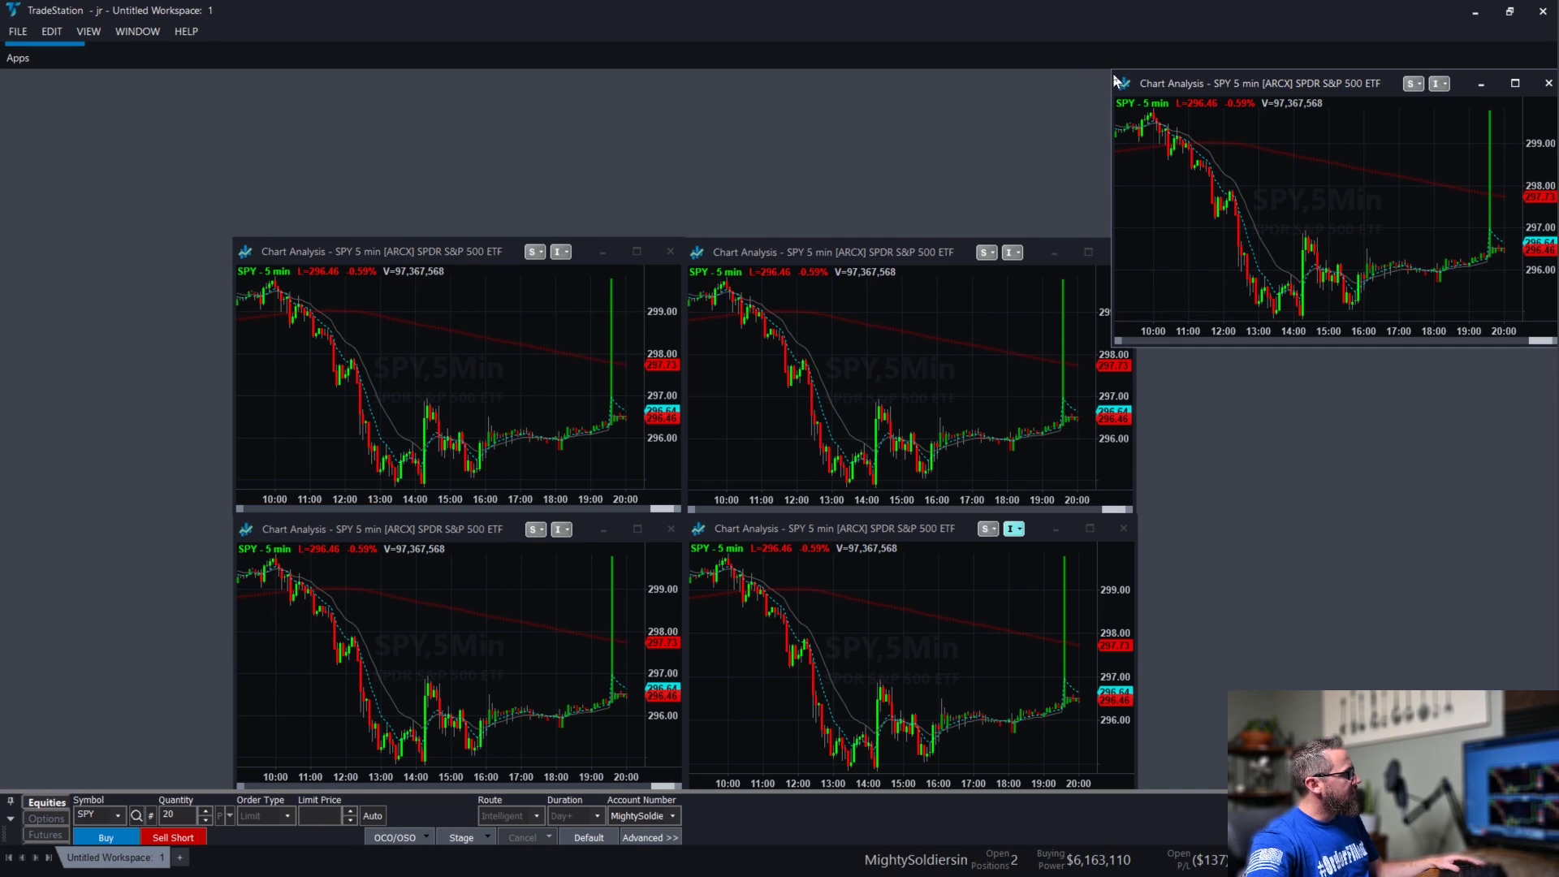
mouse_move(1111, 74)
left_mouse_down()
mouse_move(1148, 74)
mouse_move(1135, 72)
left_mouse_up()
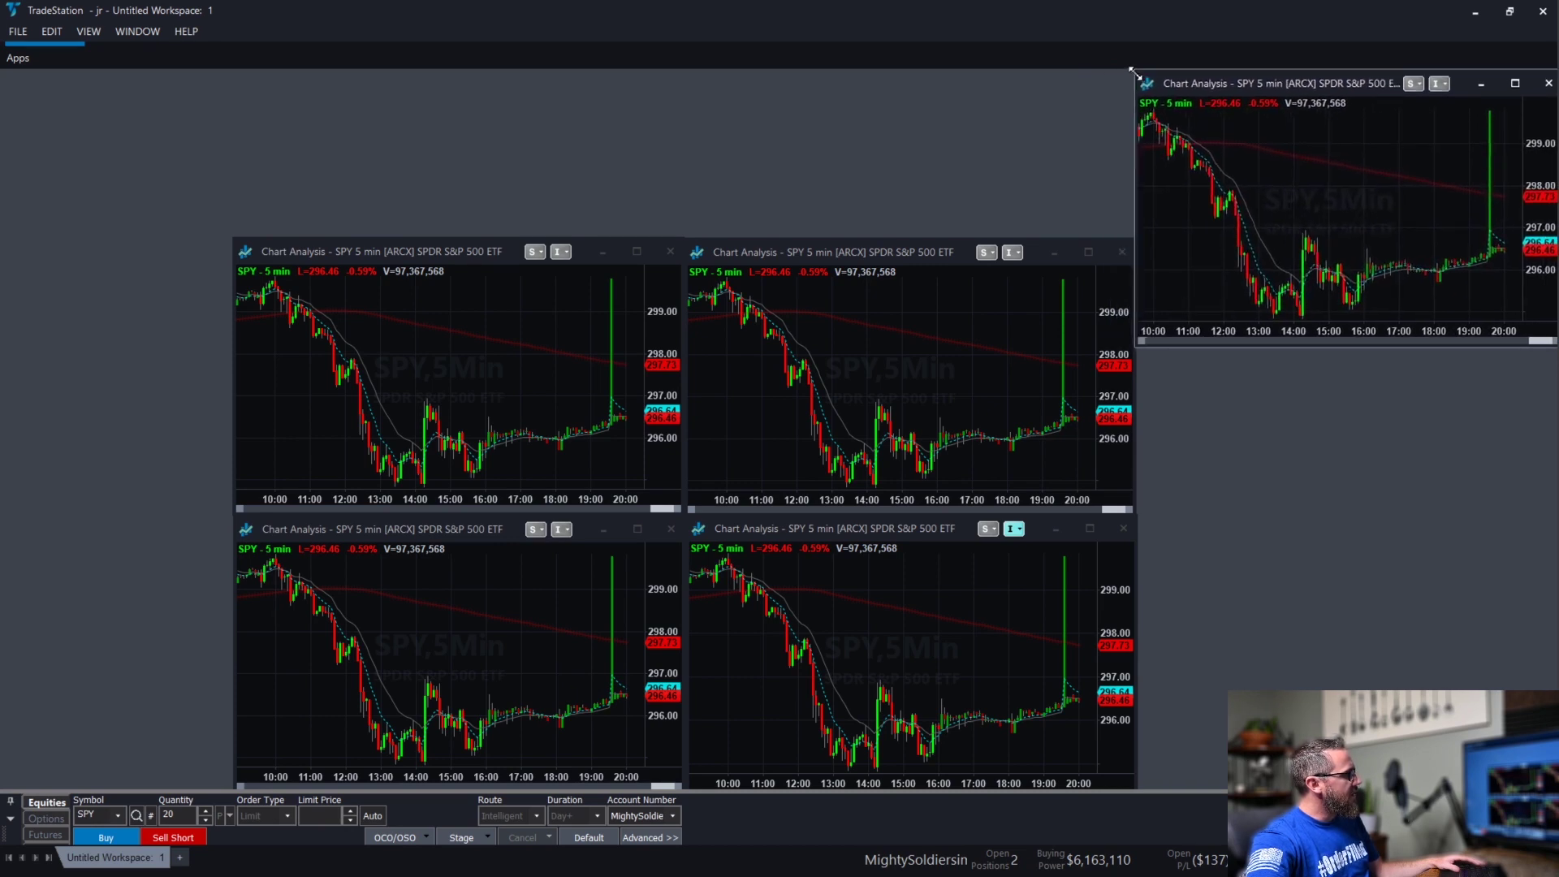
Switch the top-right SPY chart to daily bars.
right_click(1352, 130)
mouse_move(1376, 144)
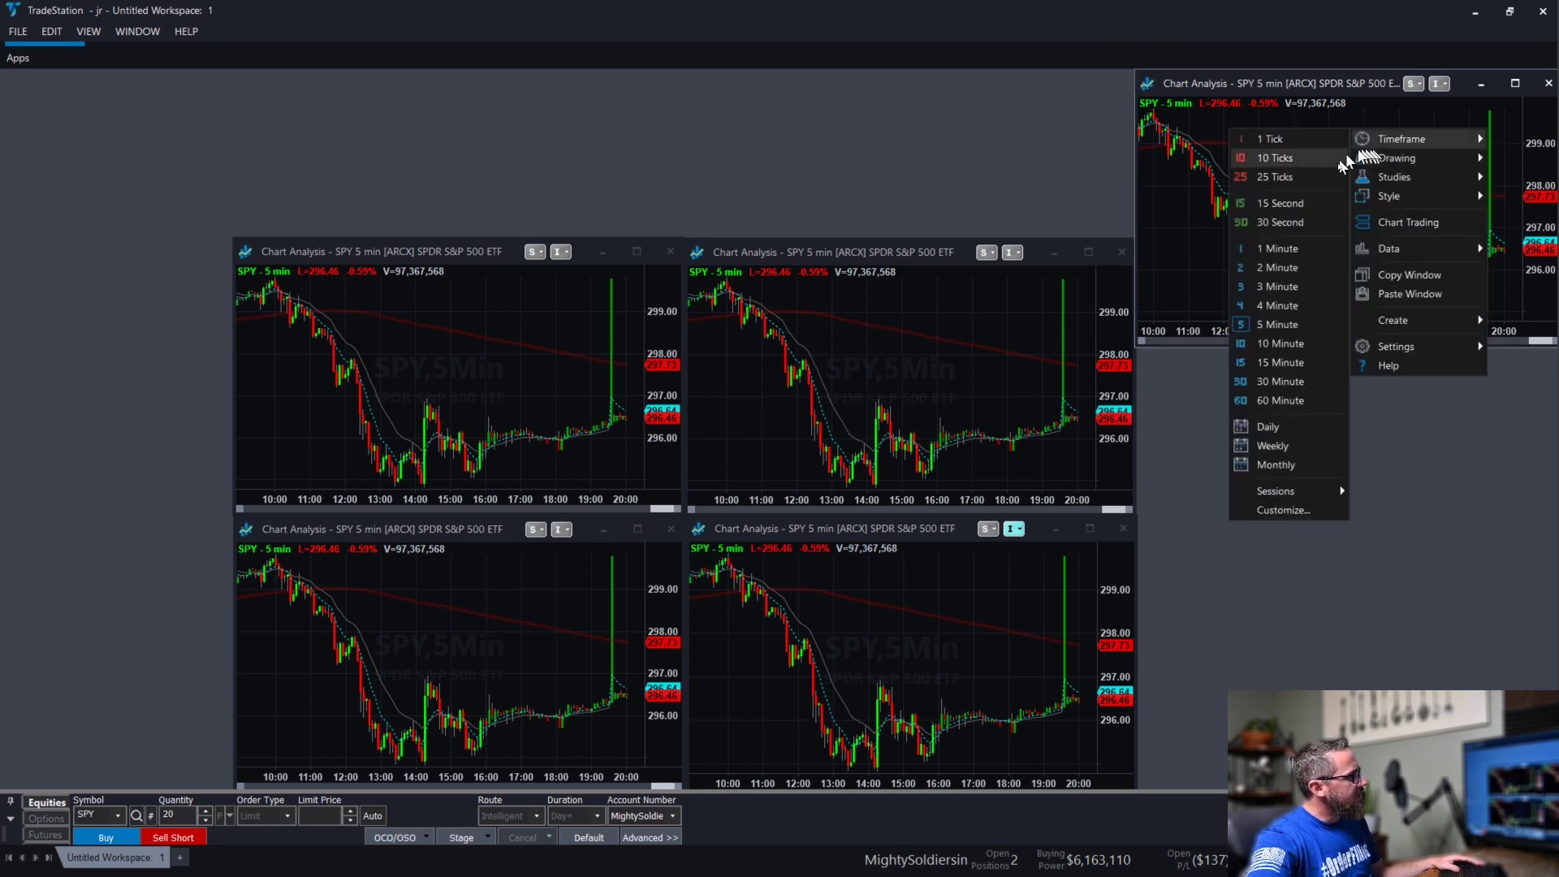
left_click(1291, 428)
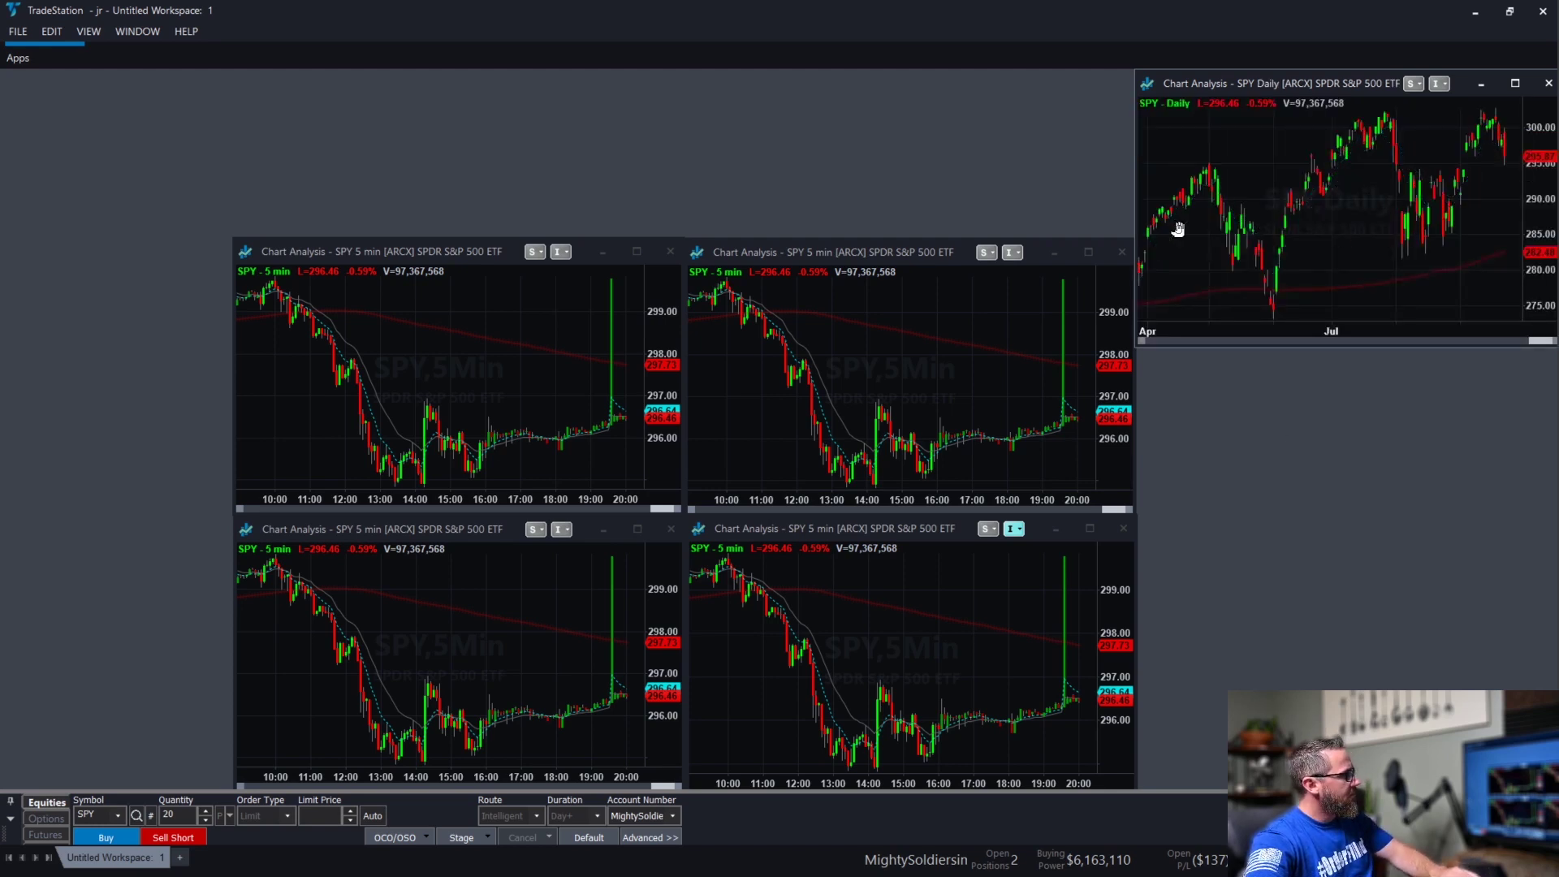
Add the Mov Avg 1 Line indicator to the daily chart.
mouse_move(1360, 281)
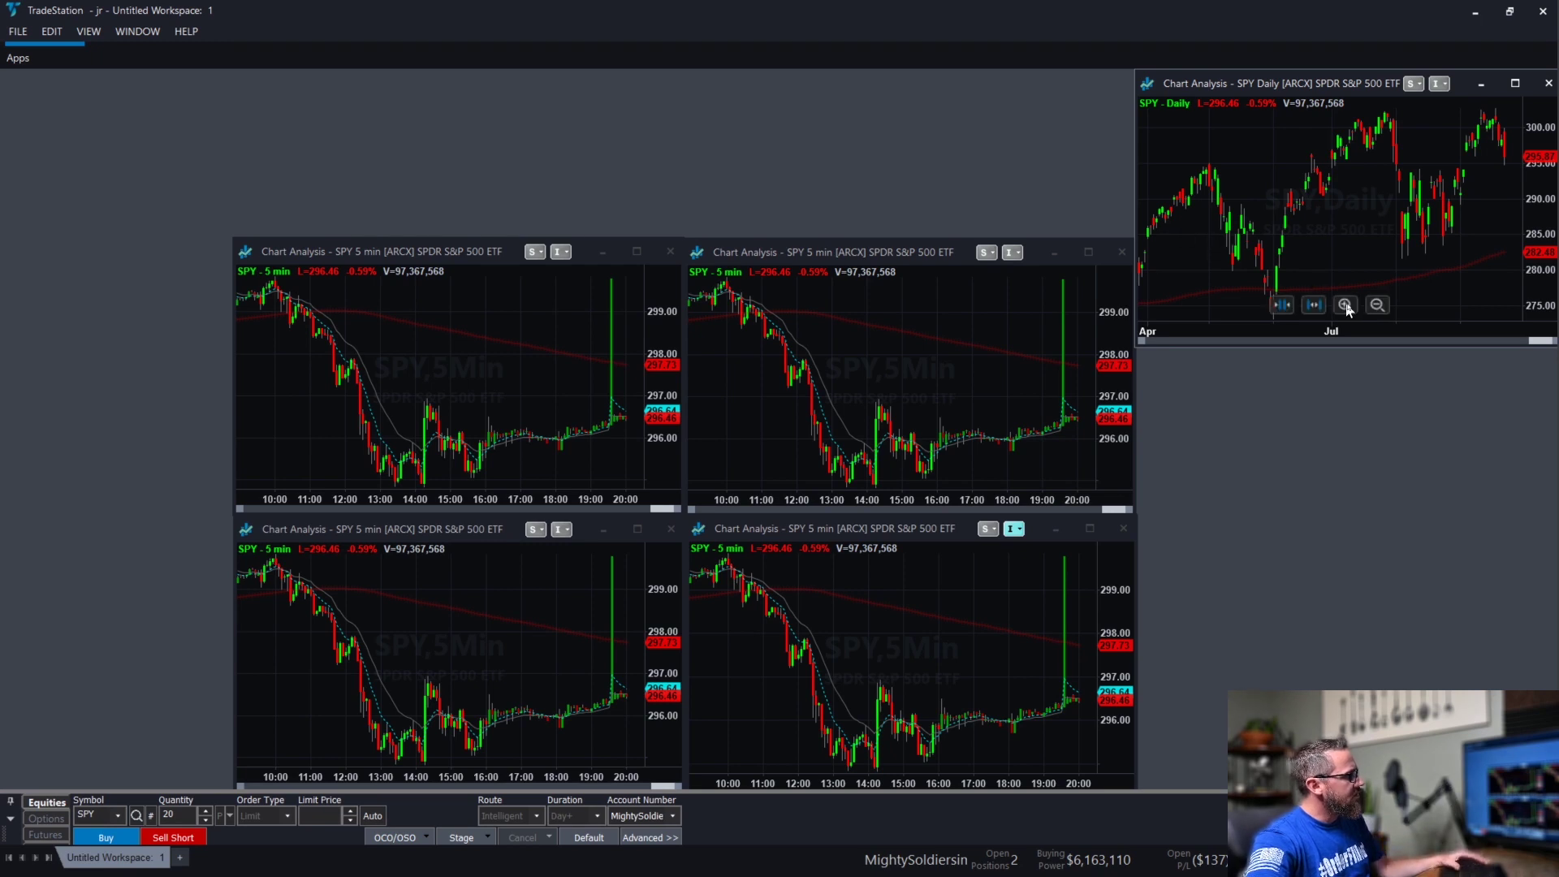
right_click(1350, 219)
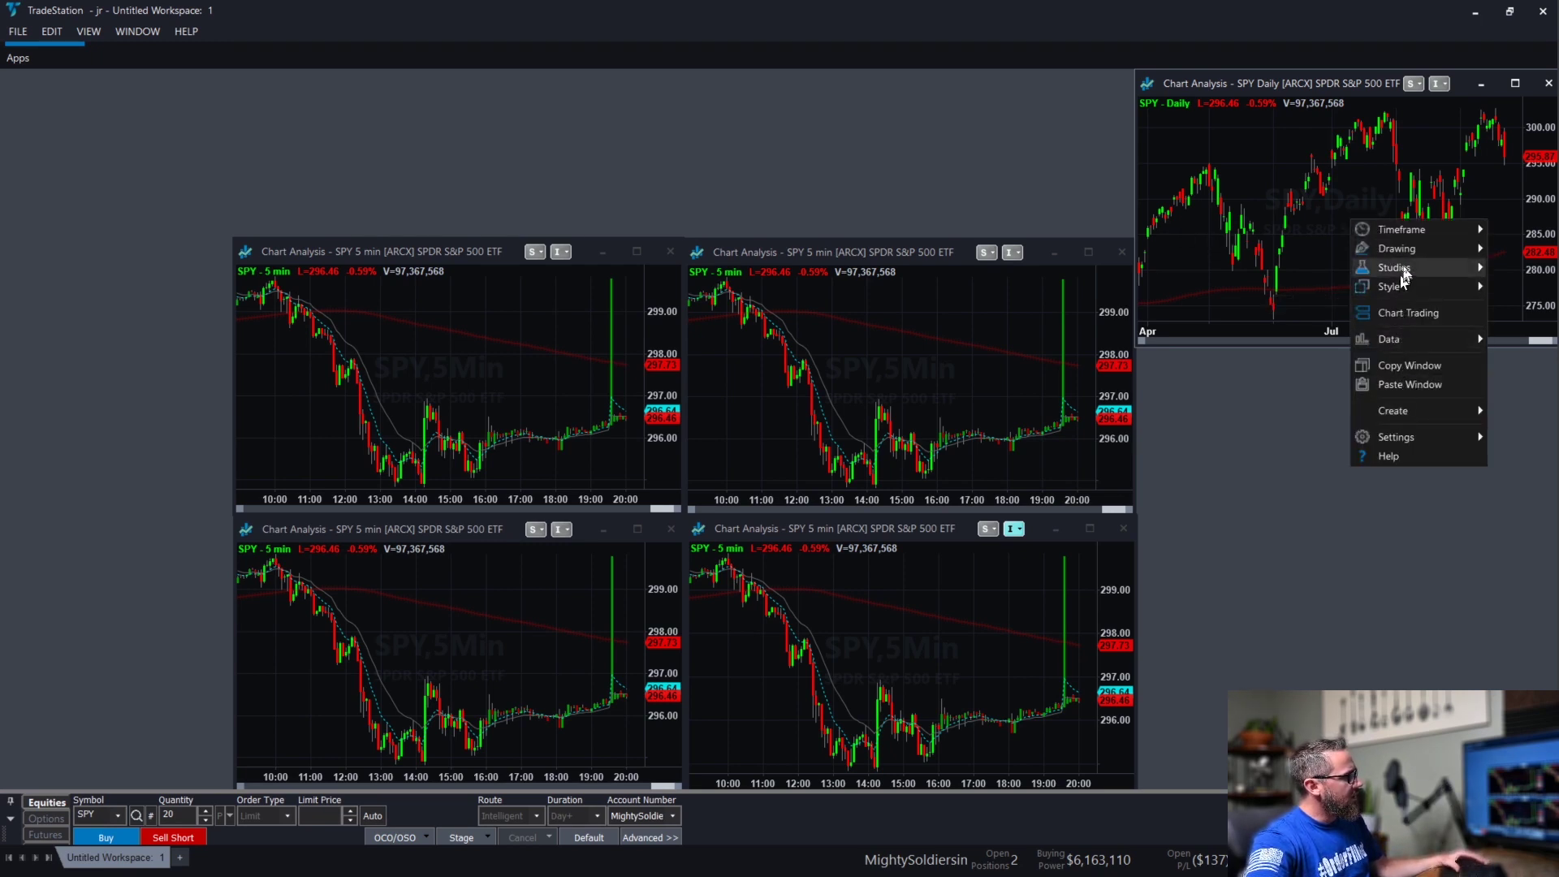
mouse_move(1401, 270)
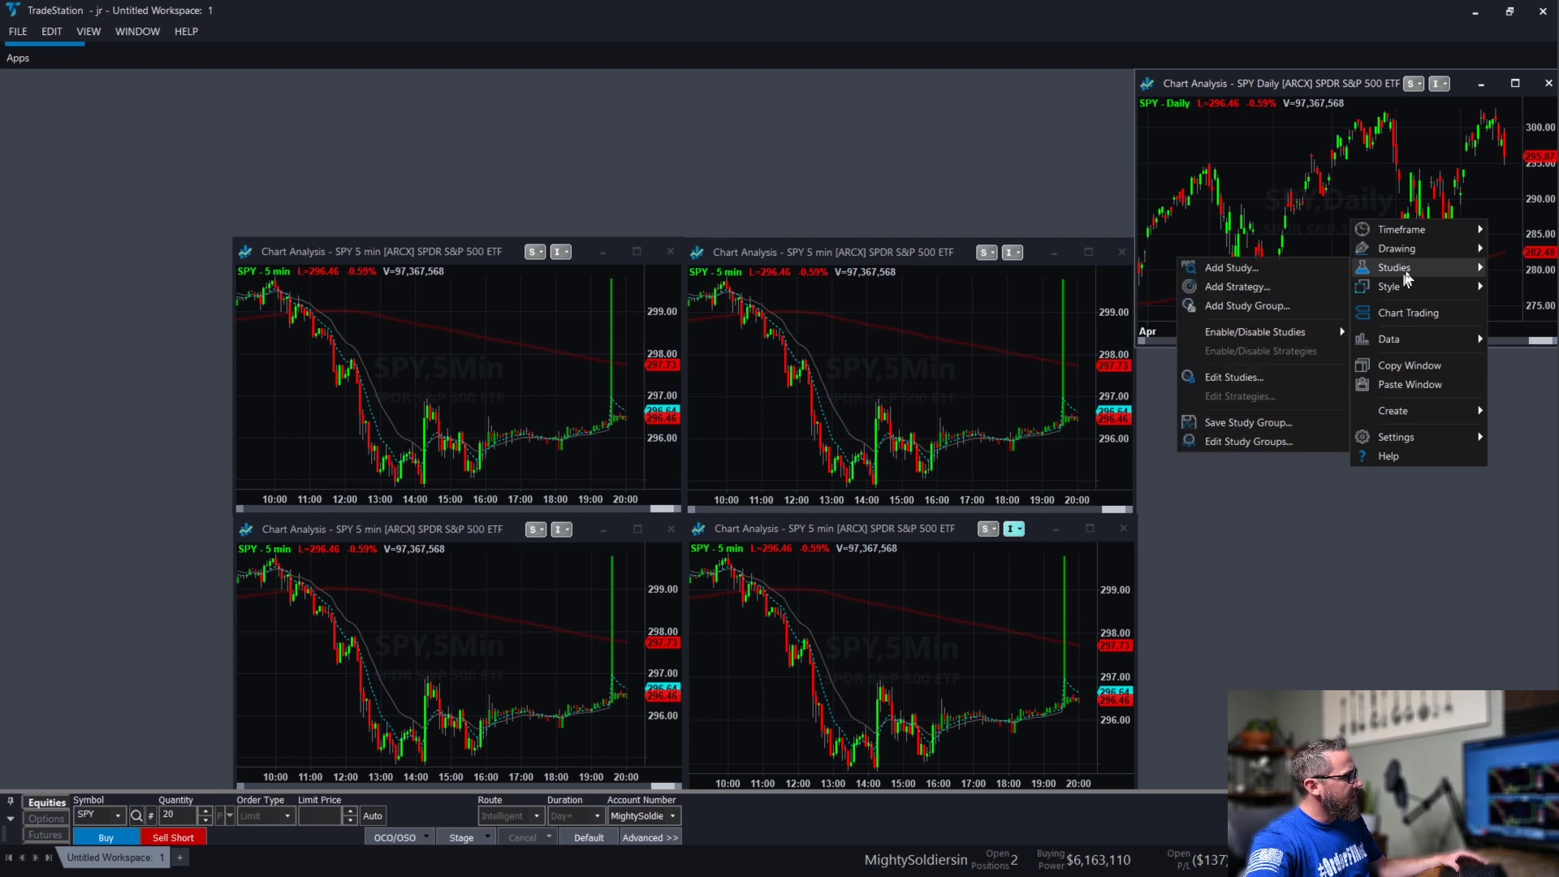
left_click(1262, 271)
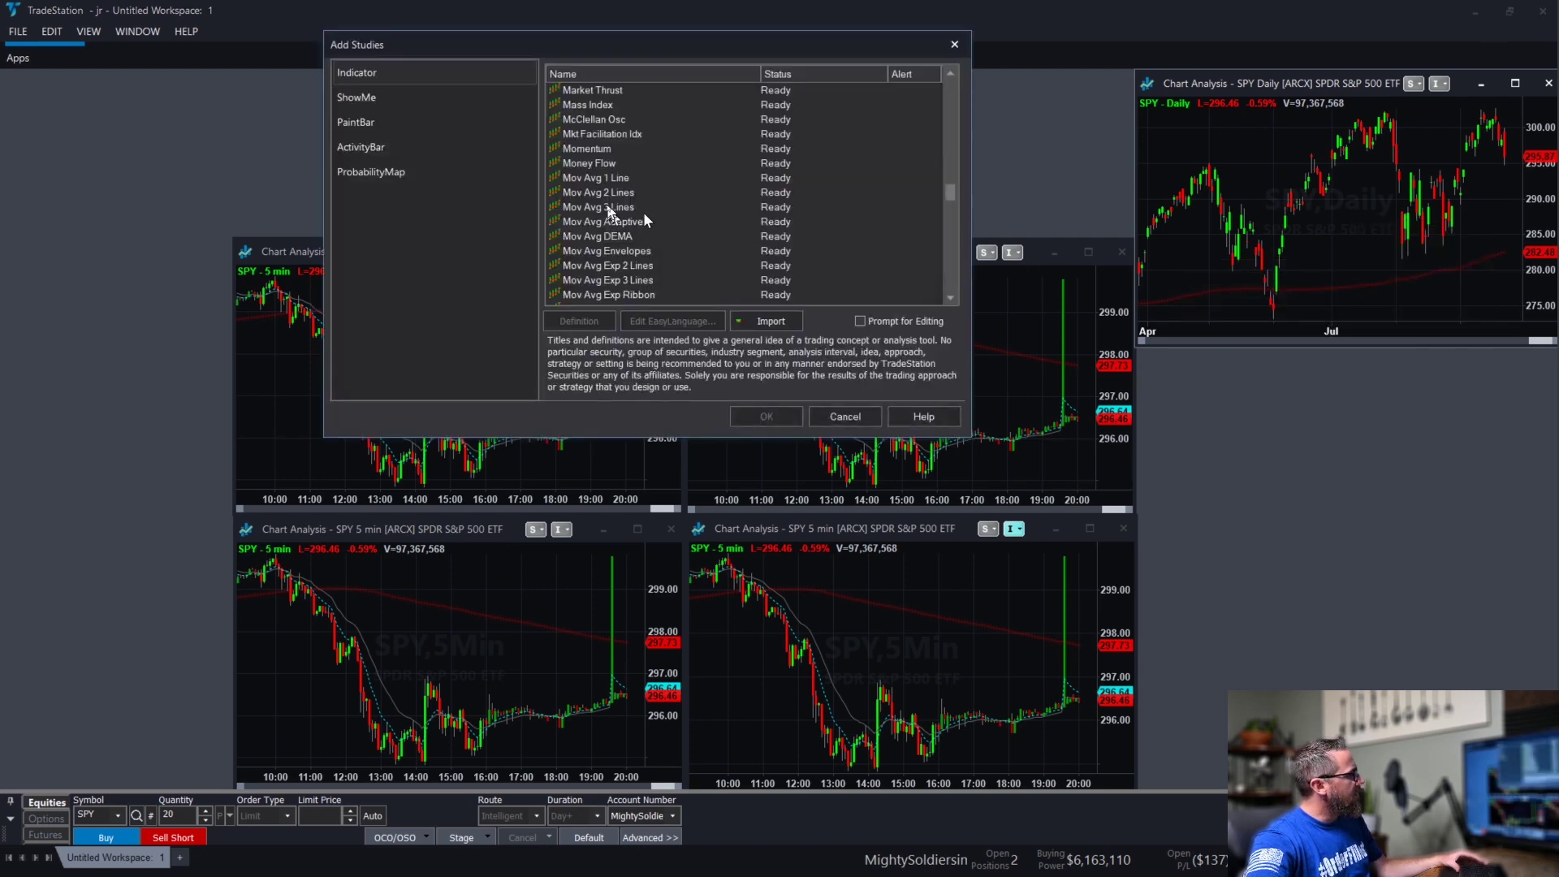
left_click(607, 179)
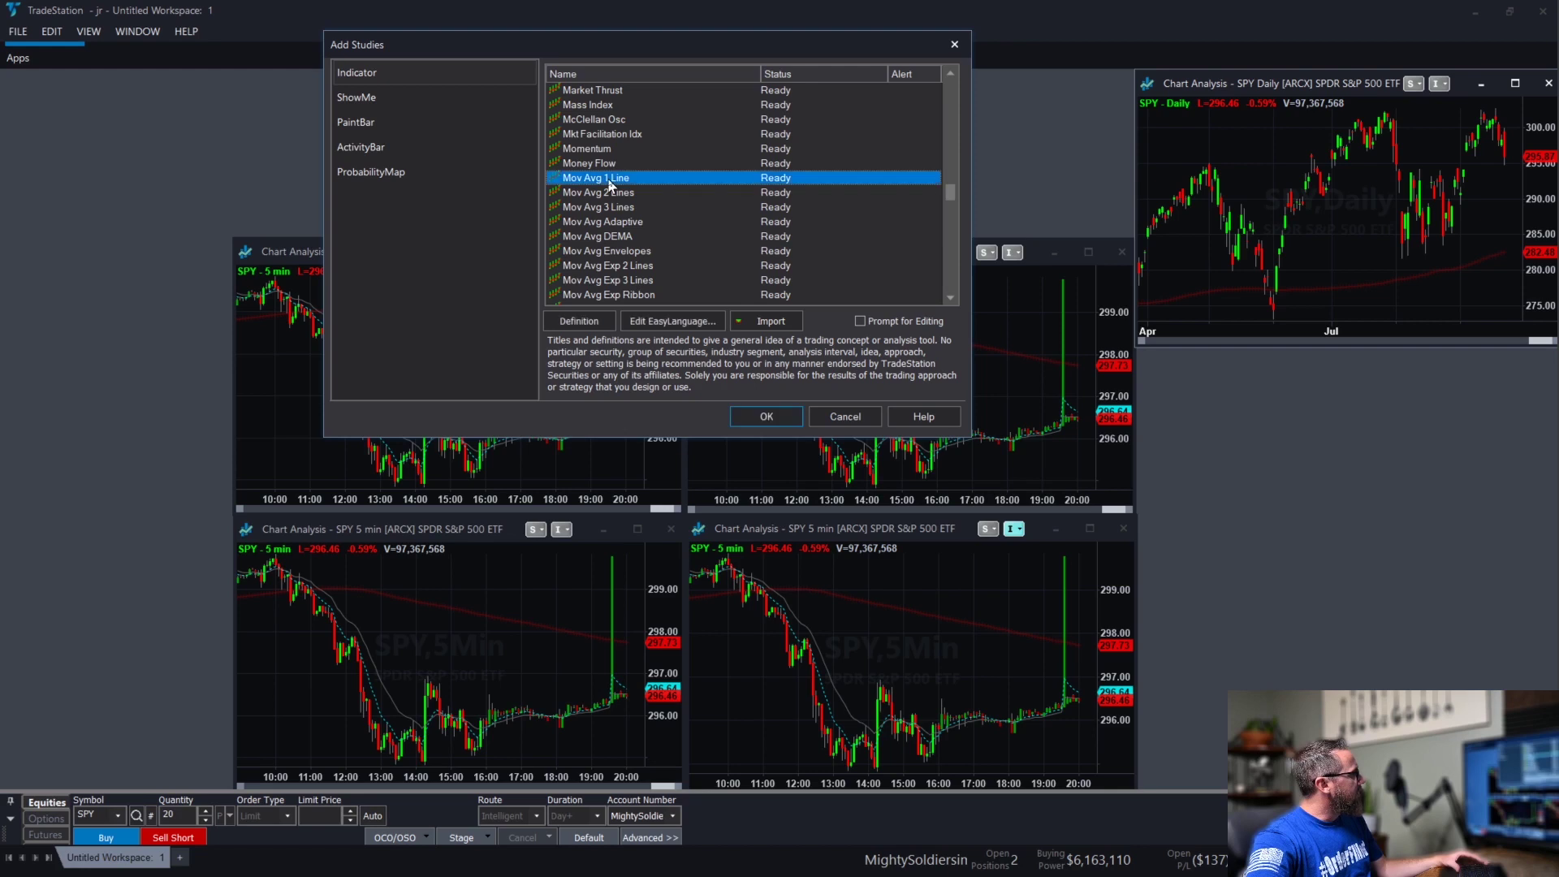
left_click(755, 412)
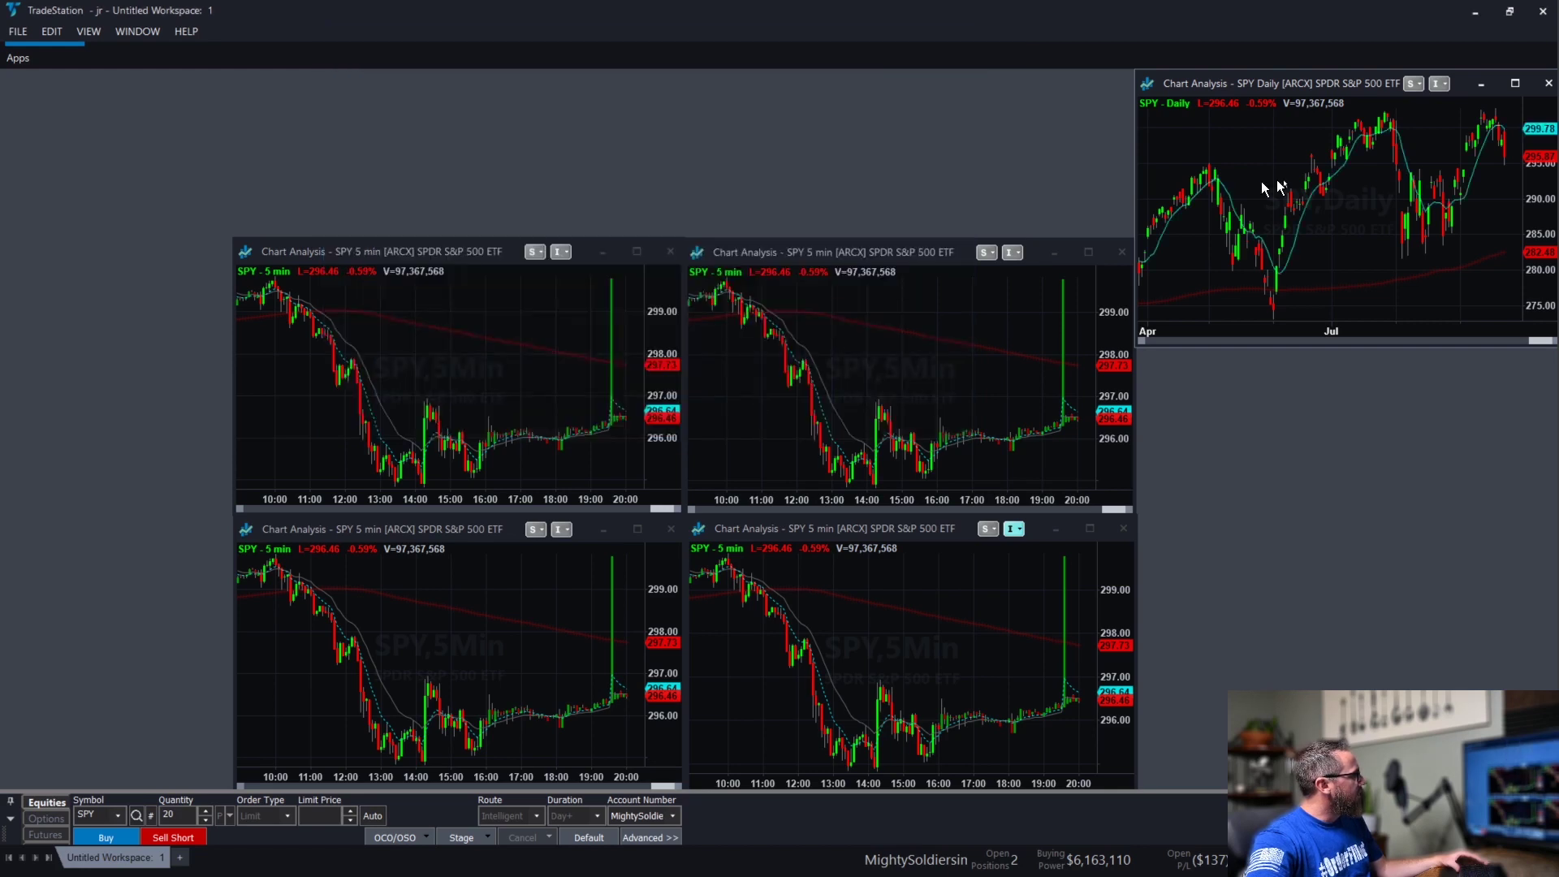
Set the moving average colour to grey and its Length input to 50.
double_click(1313, 203)
left_click(862, 286)
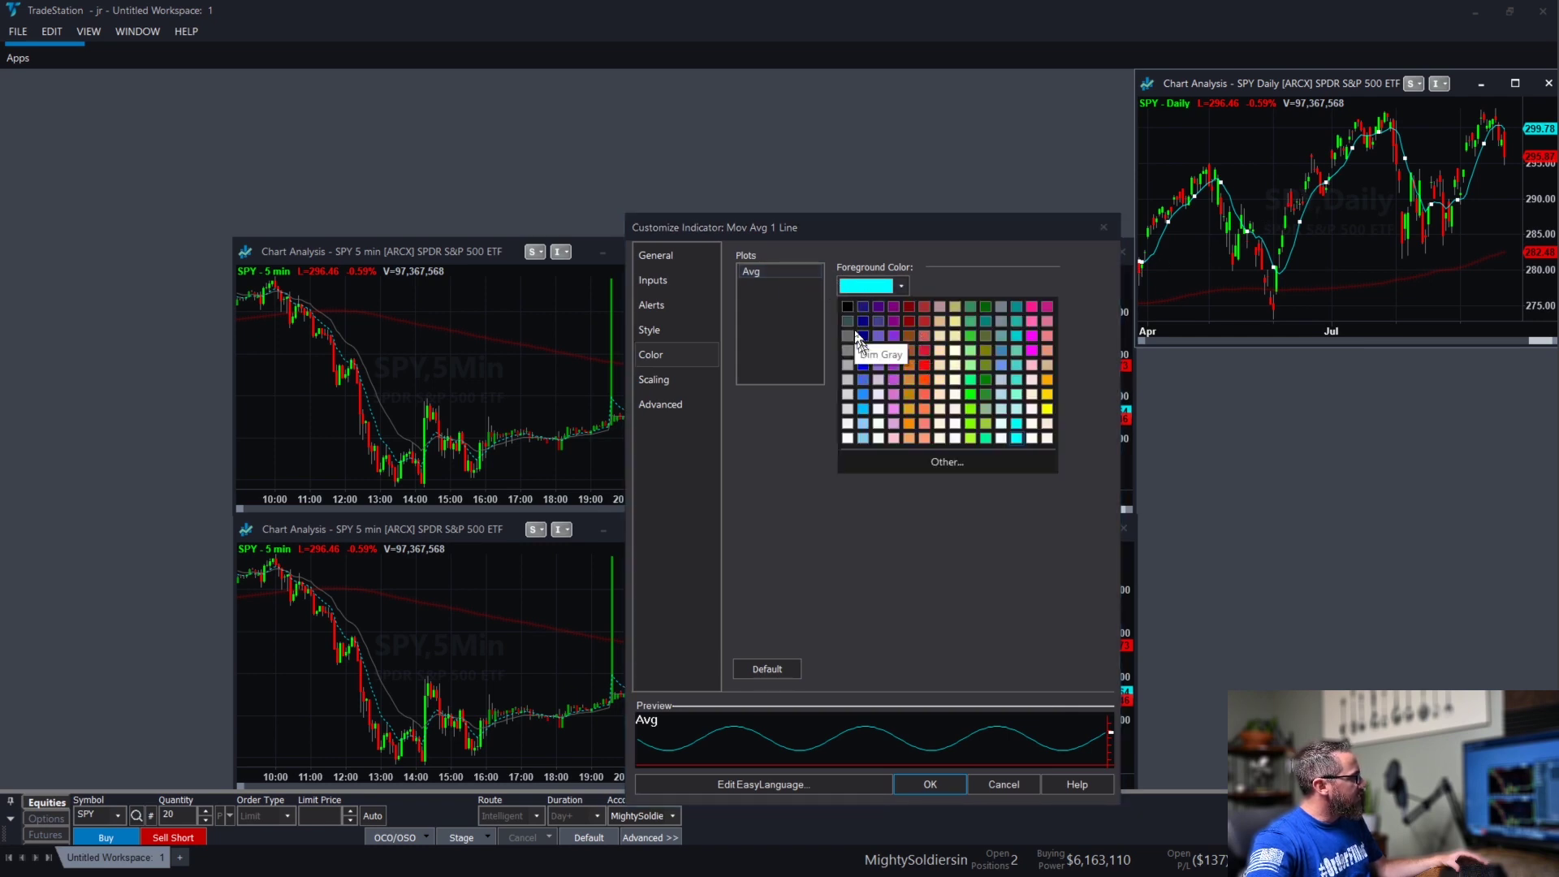
left_click(850, 337)
left_click(652, 280)
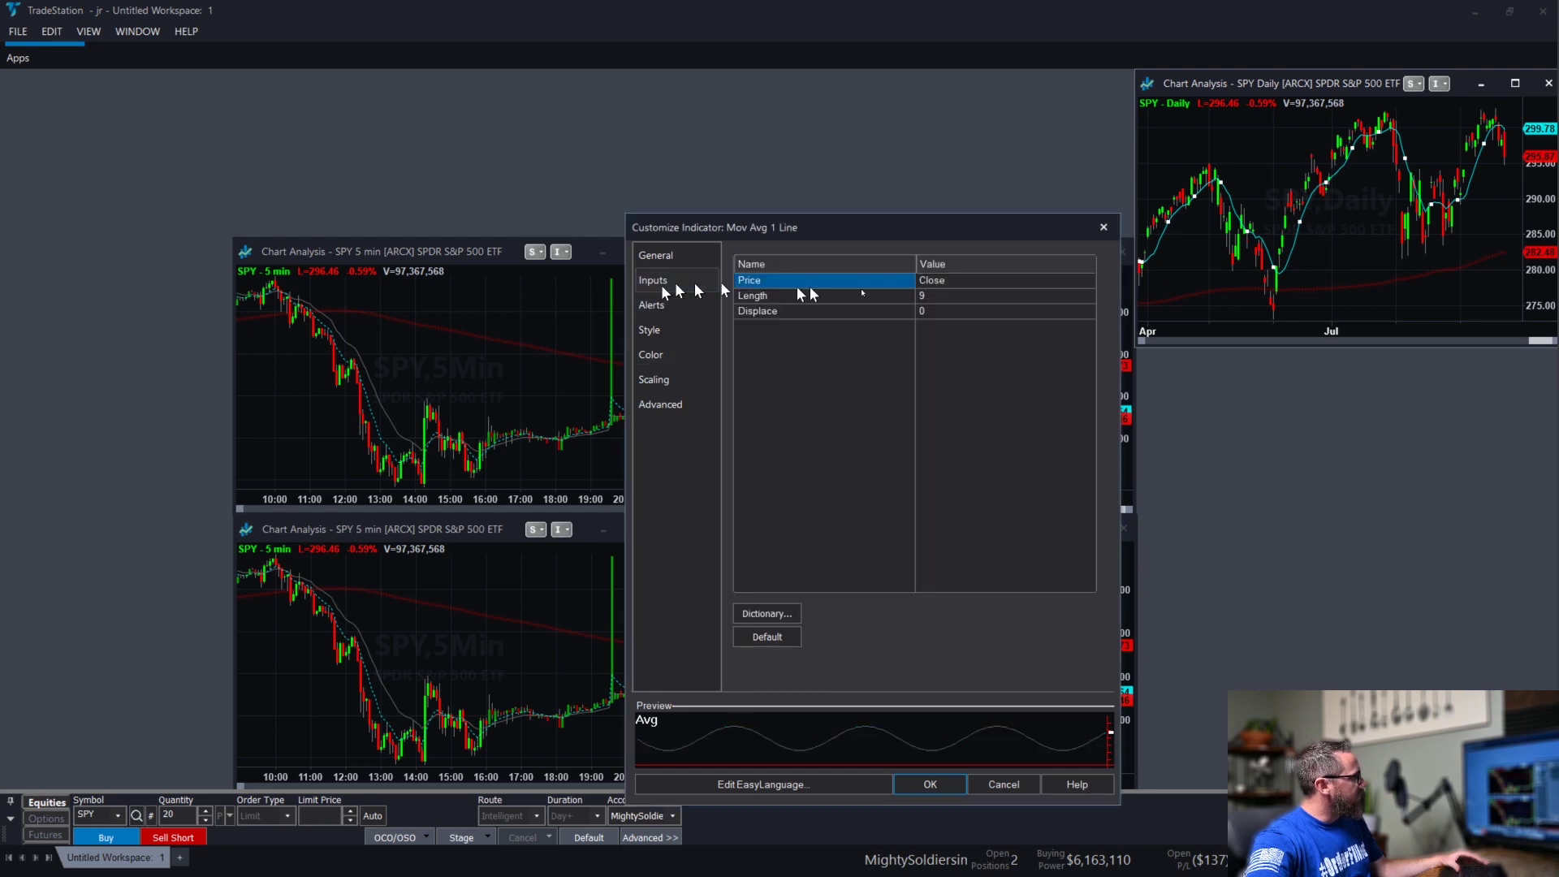
left_click(945, 297)
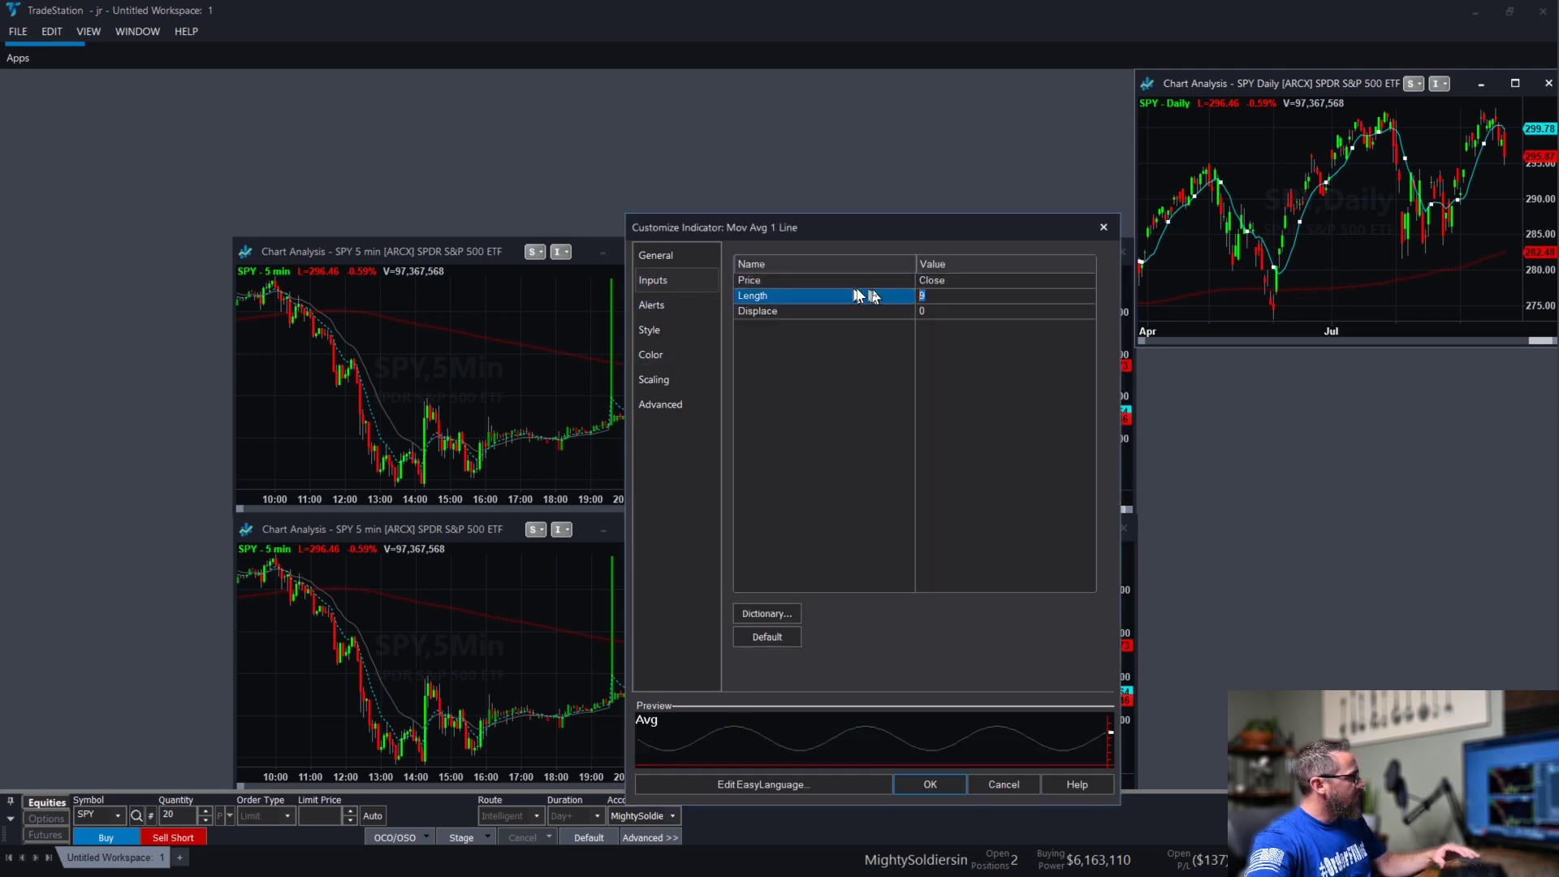
type("50")
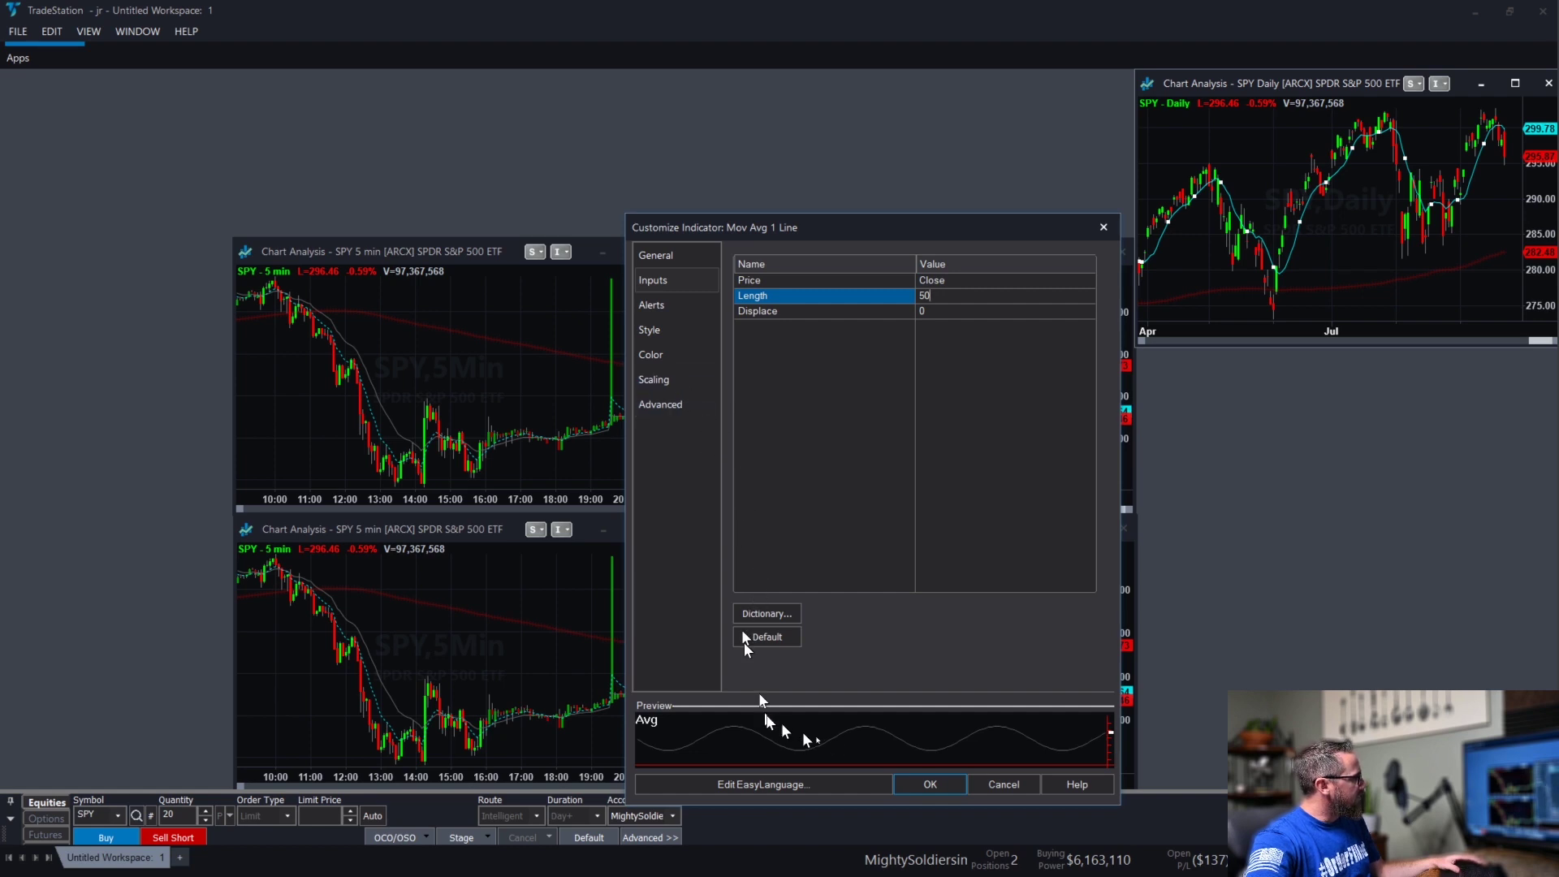
Apply the moving-average settings, then change both left SPY charts to 15-second bars.
left_click(929, 784)
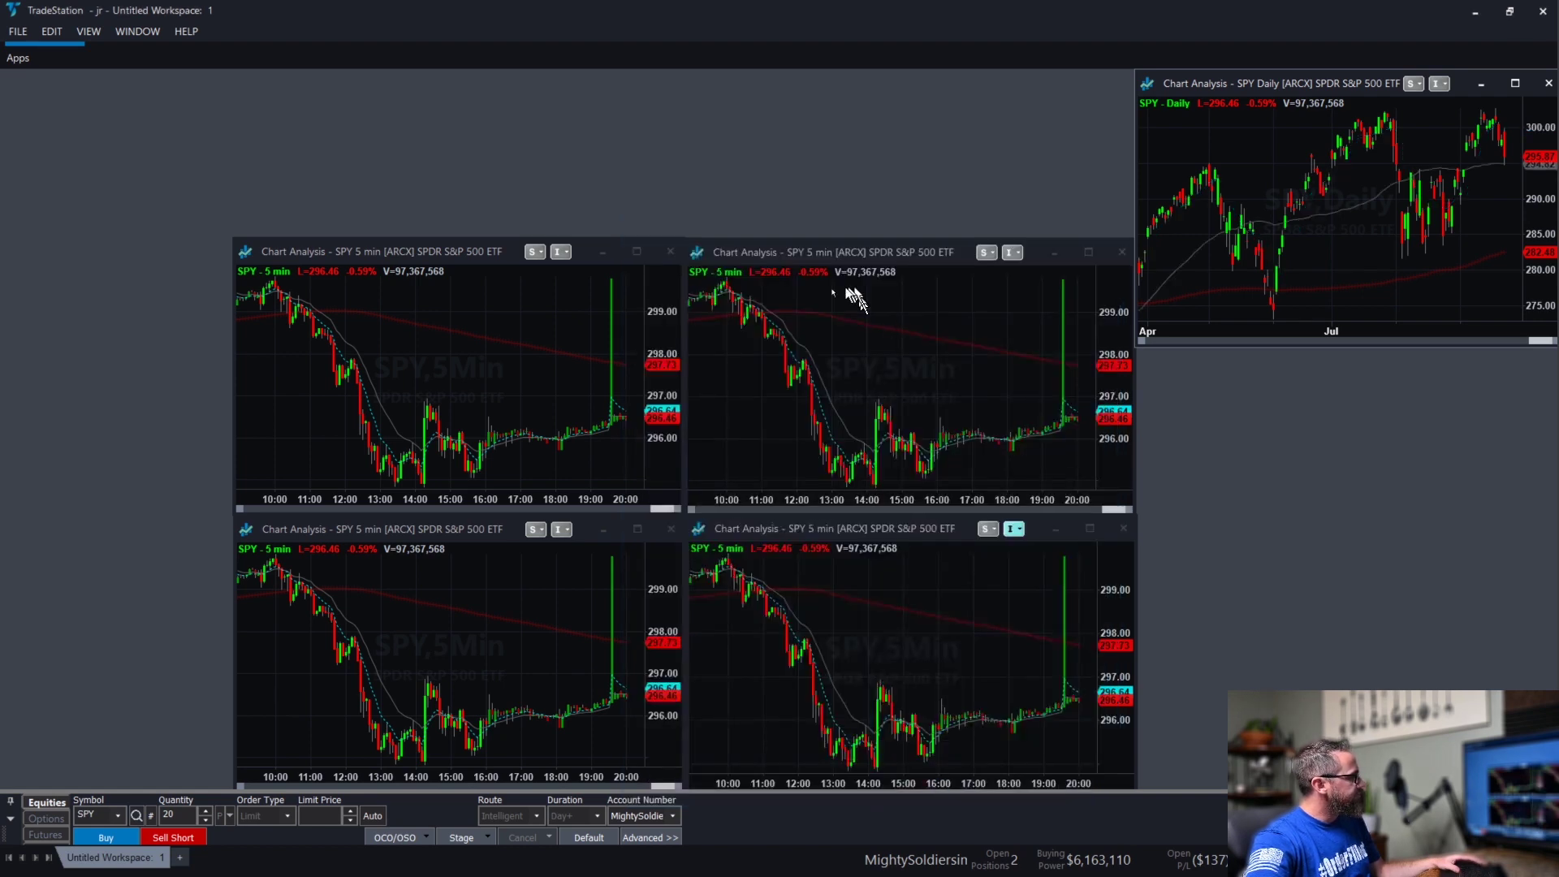
right_click(478, 353)
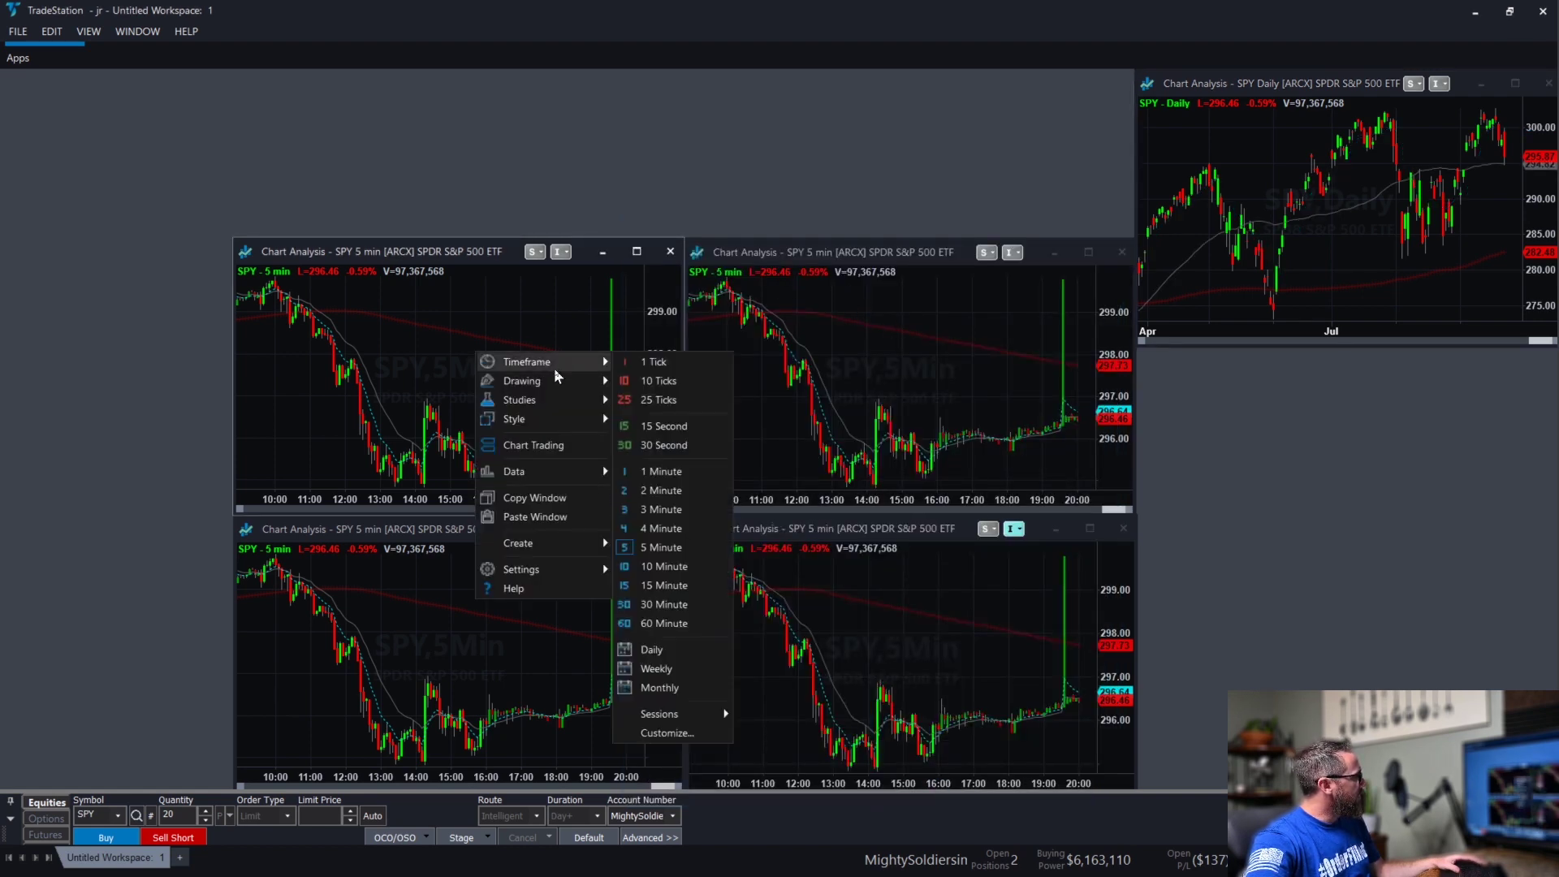
left_click(654, 425)
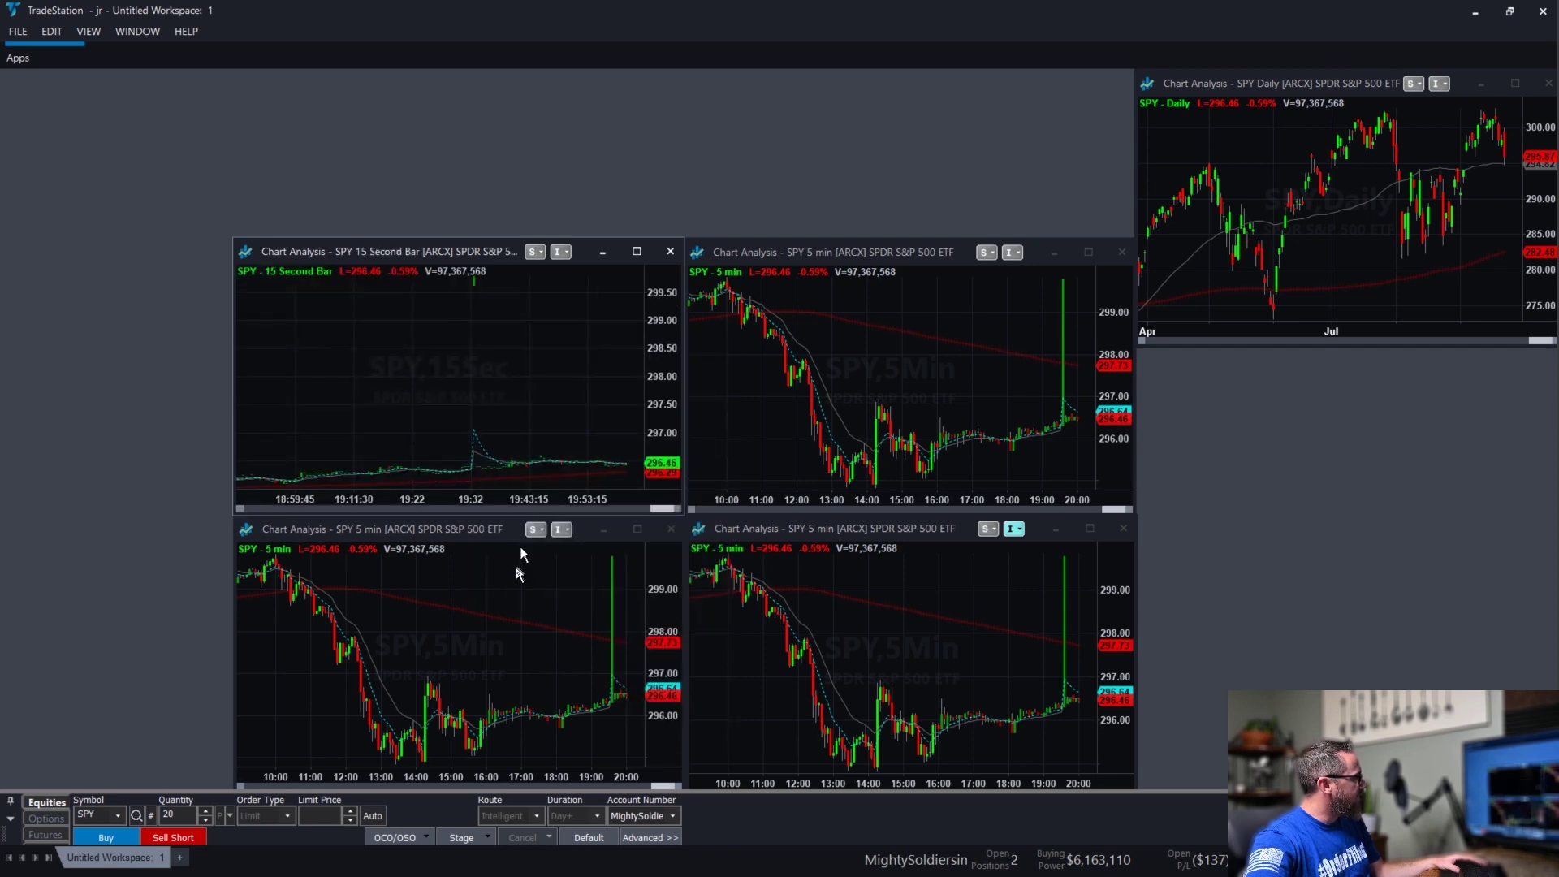
right_click(509, 600)
mouse_move(563, 614)
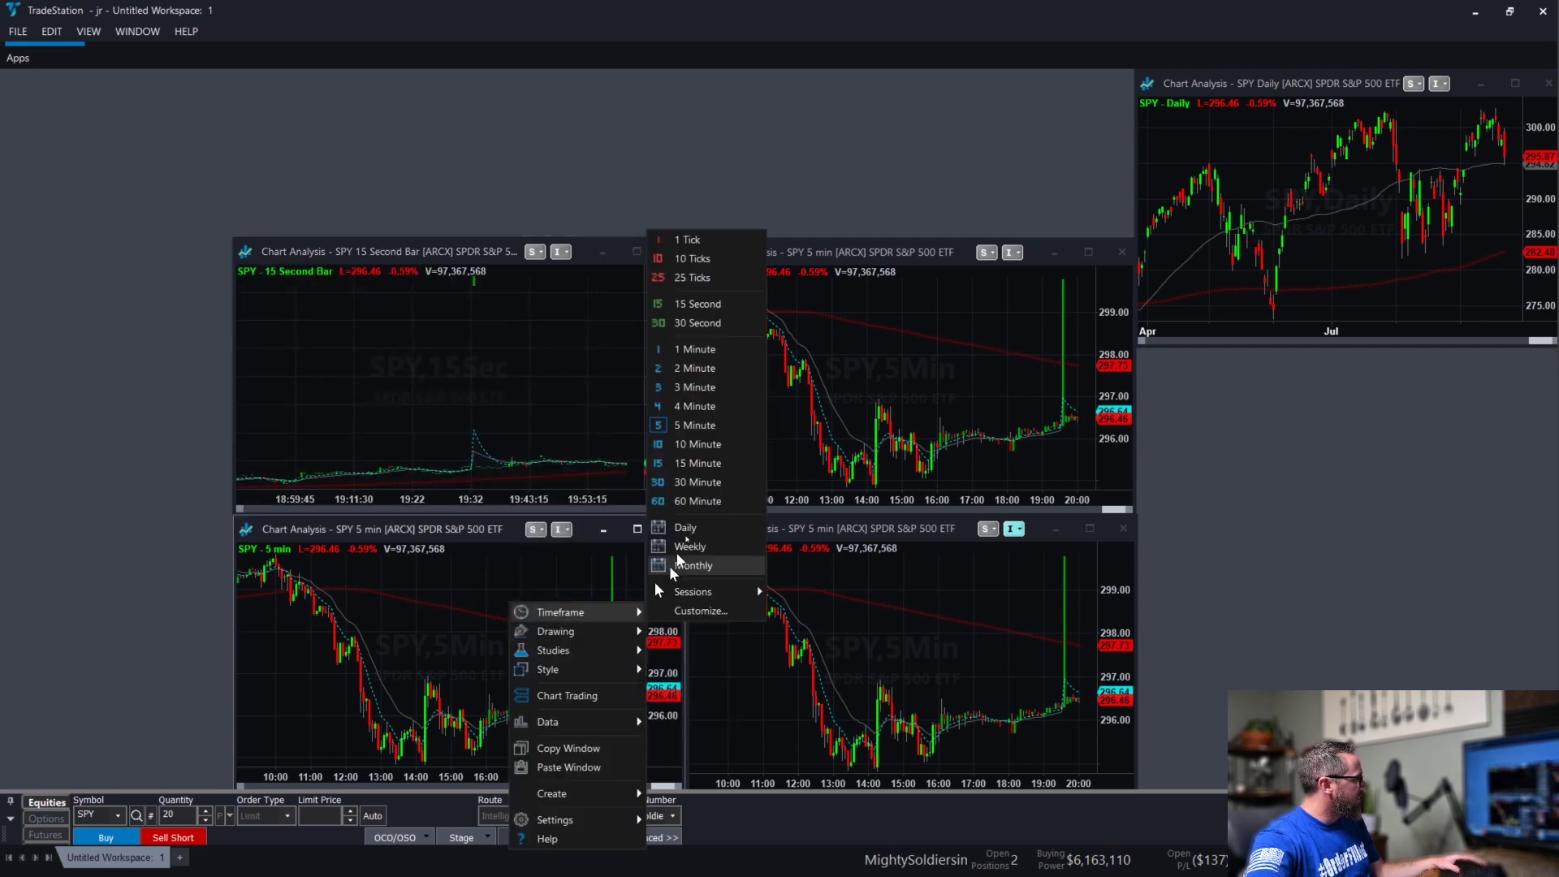
left_click(697, 304)
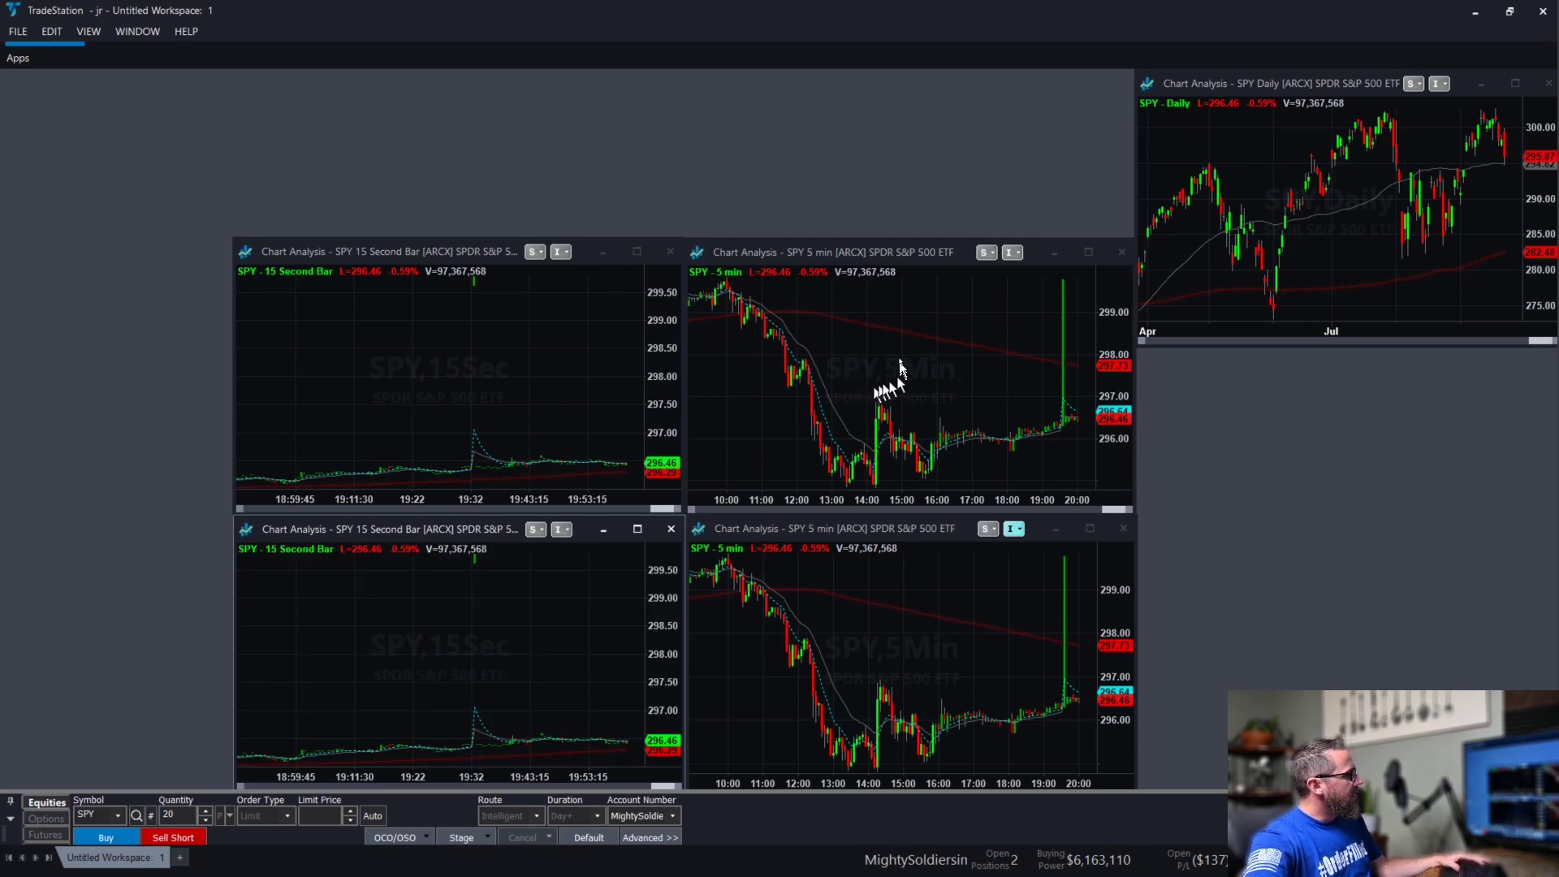
Select Hide all title bars in Desktop Preferences, then close without applying.
left_click(19, 34)
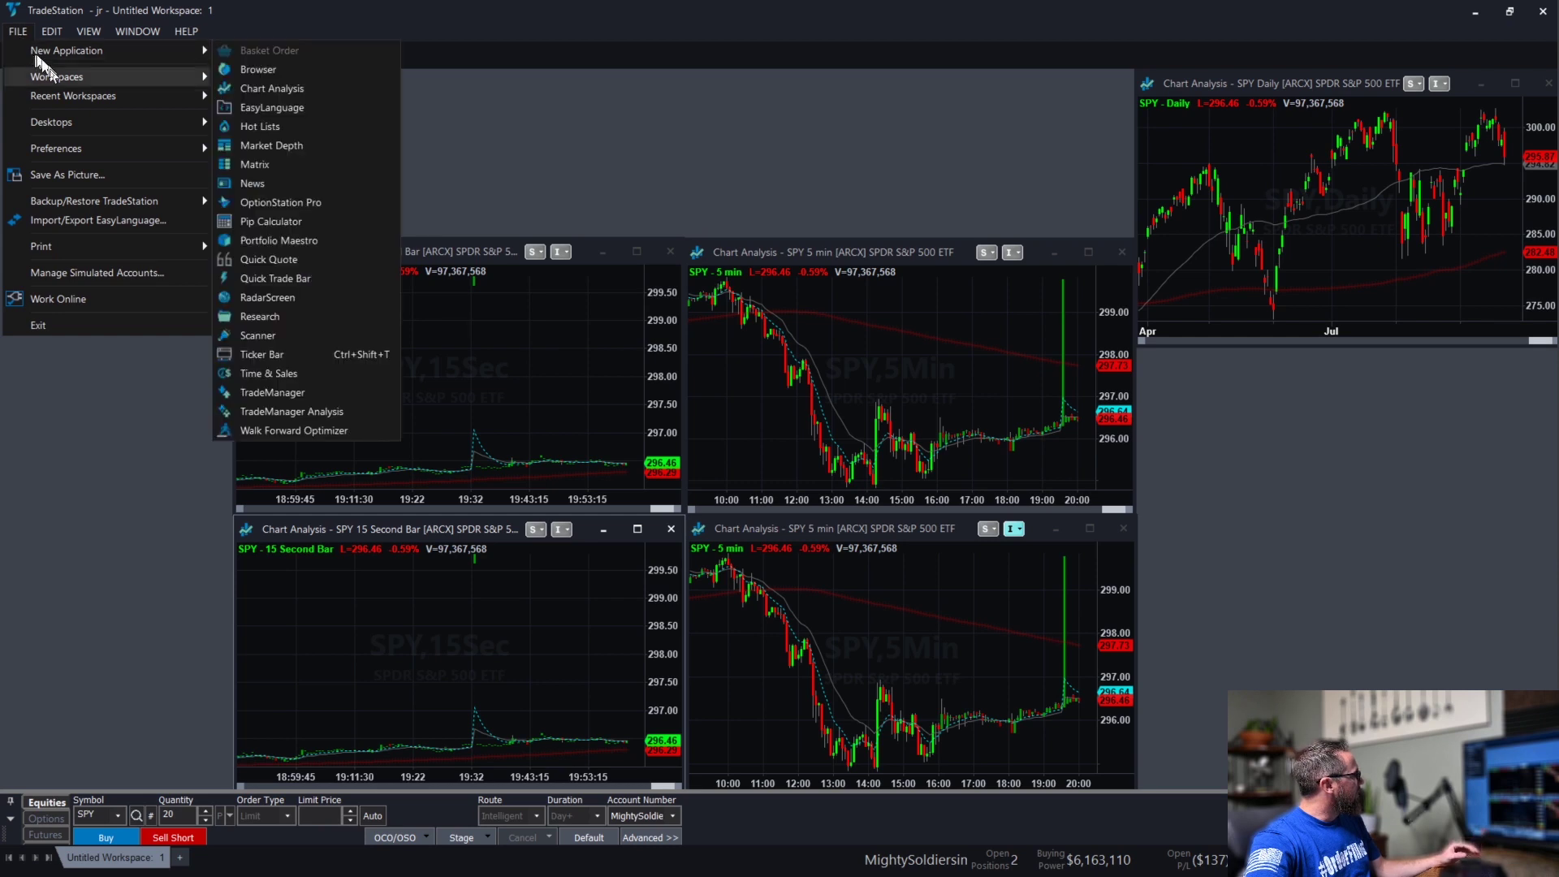
mouse_move(122, 154)
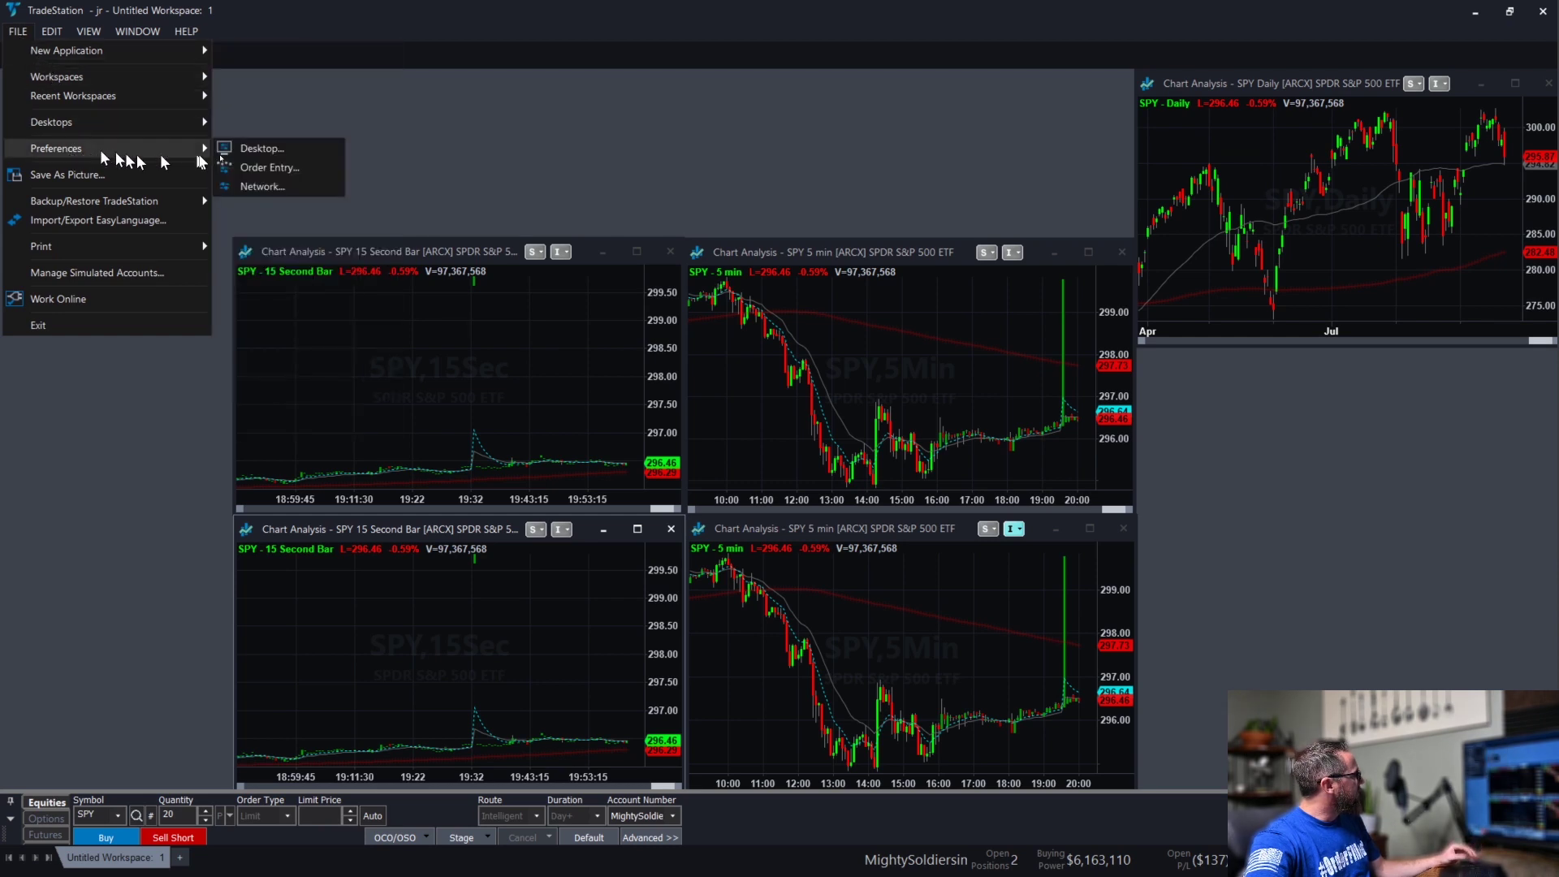
left_click(270, 153)
left_click(398, 290)
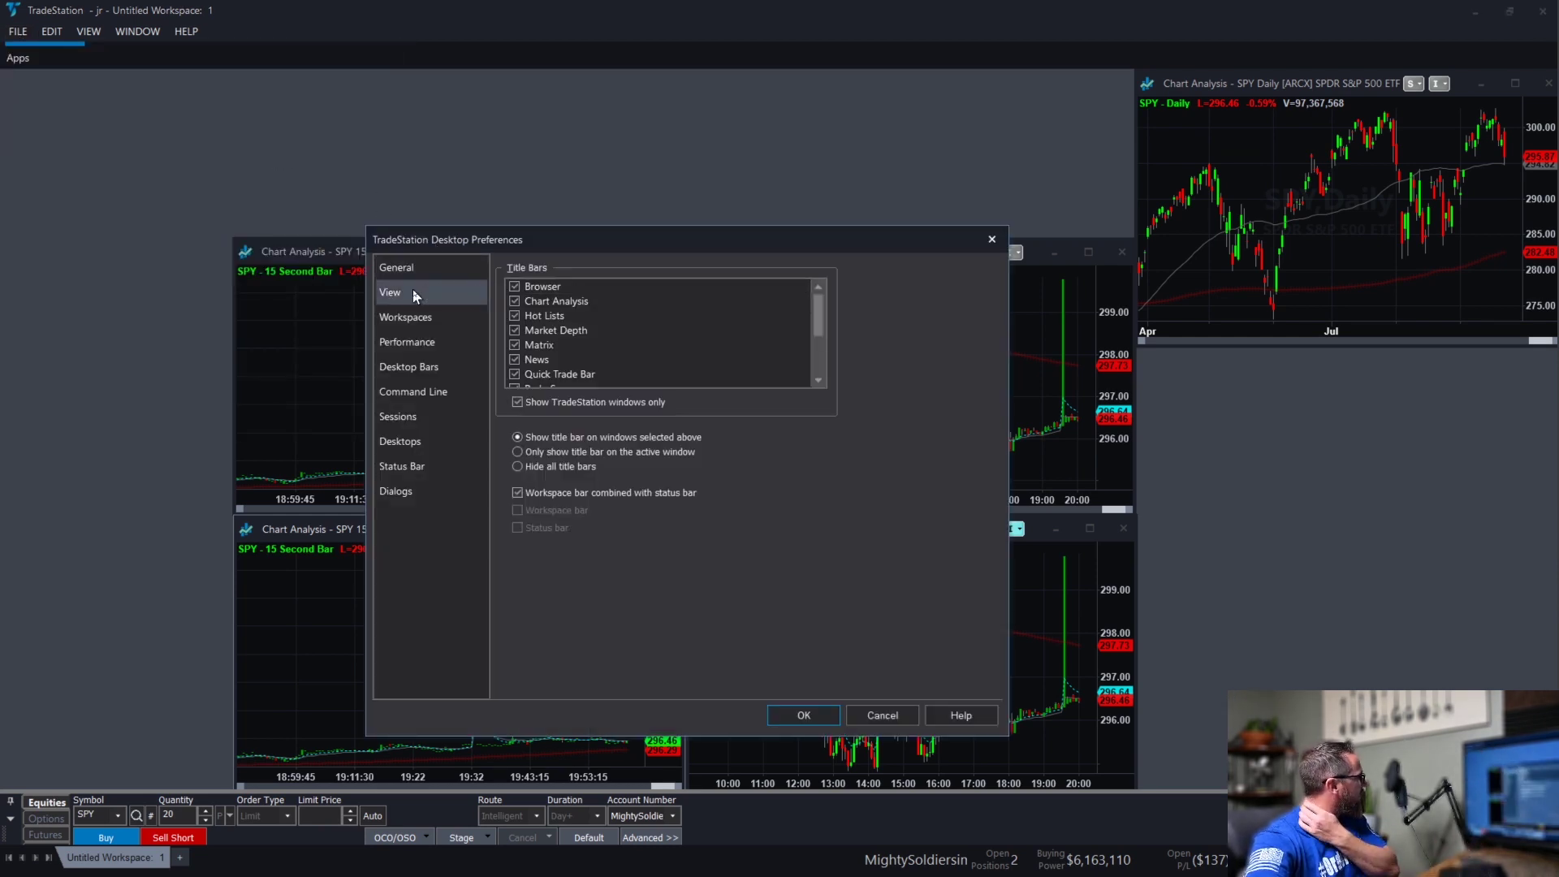
left_click(524, 466)
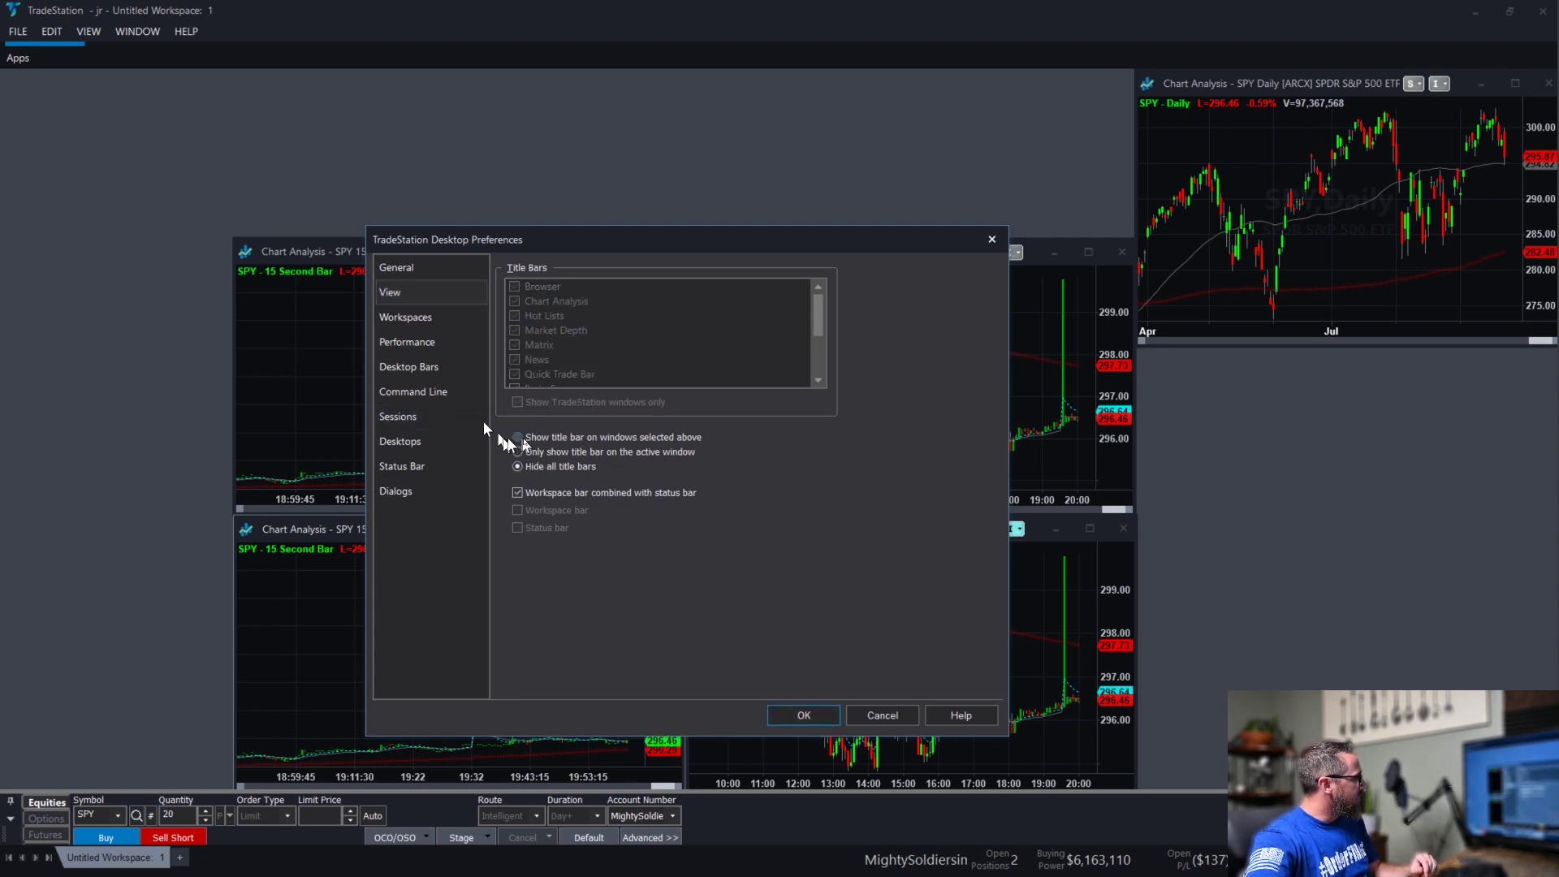
left_click(991, 238)
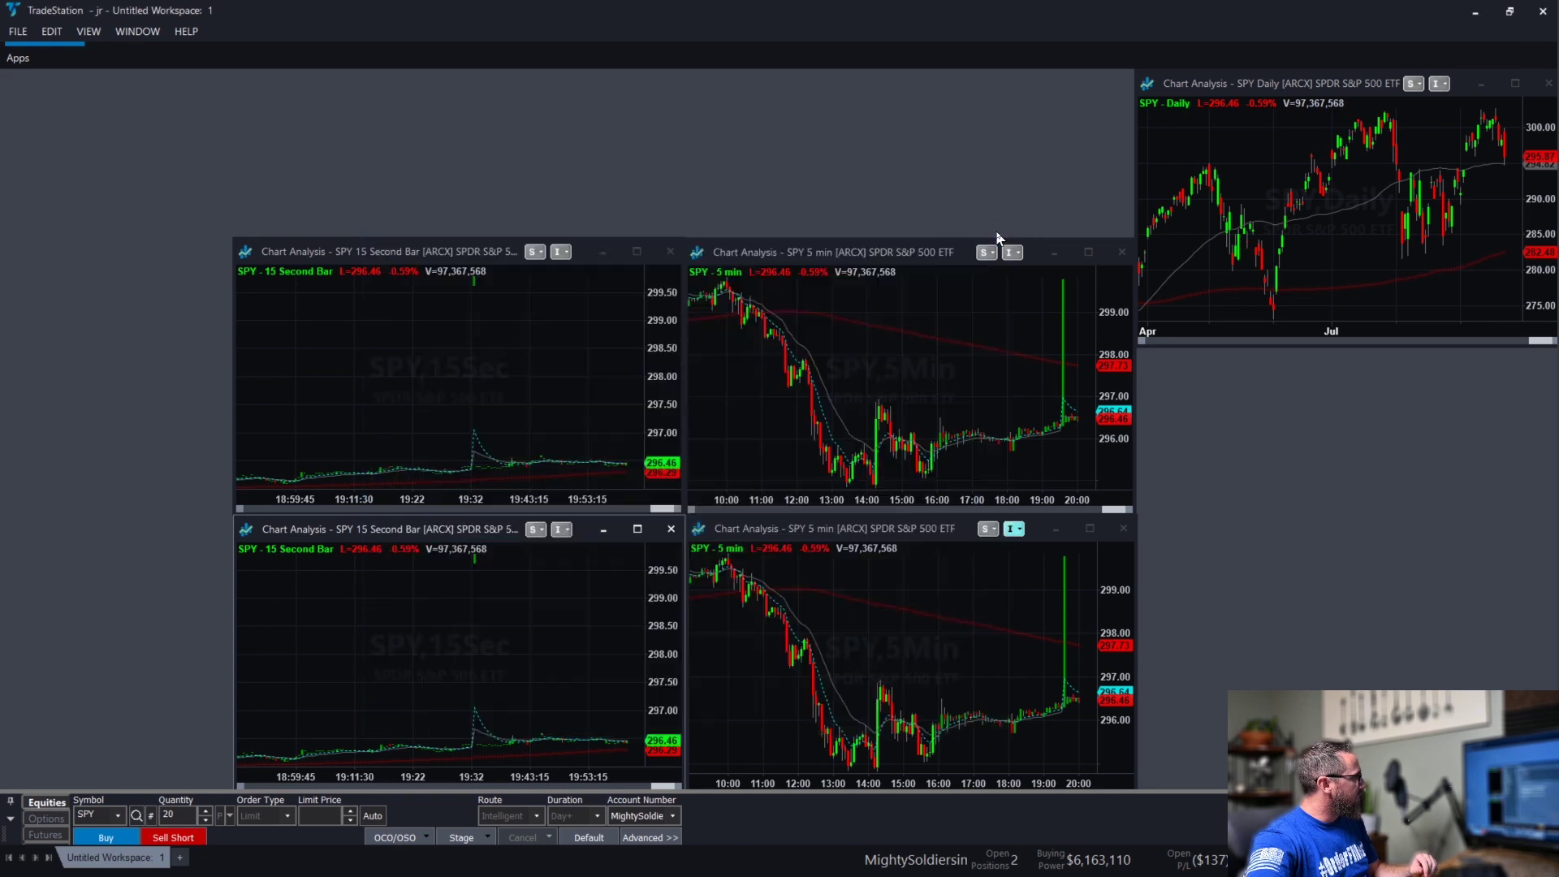
Relink the bottom-left chart to 5-minute bars and put both top charts on the Blue Local Interval Link.
left_click(560, 533)
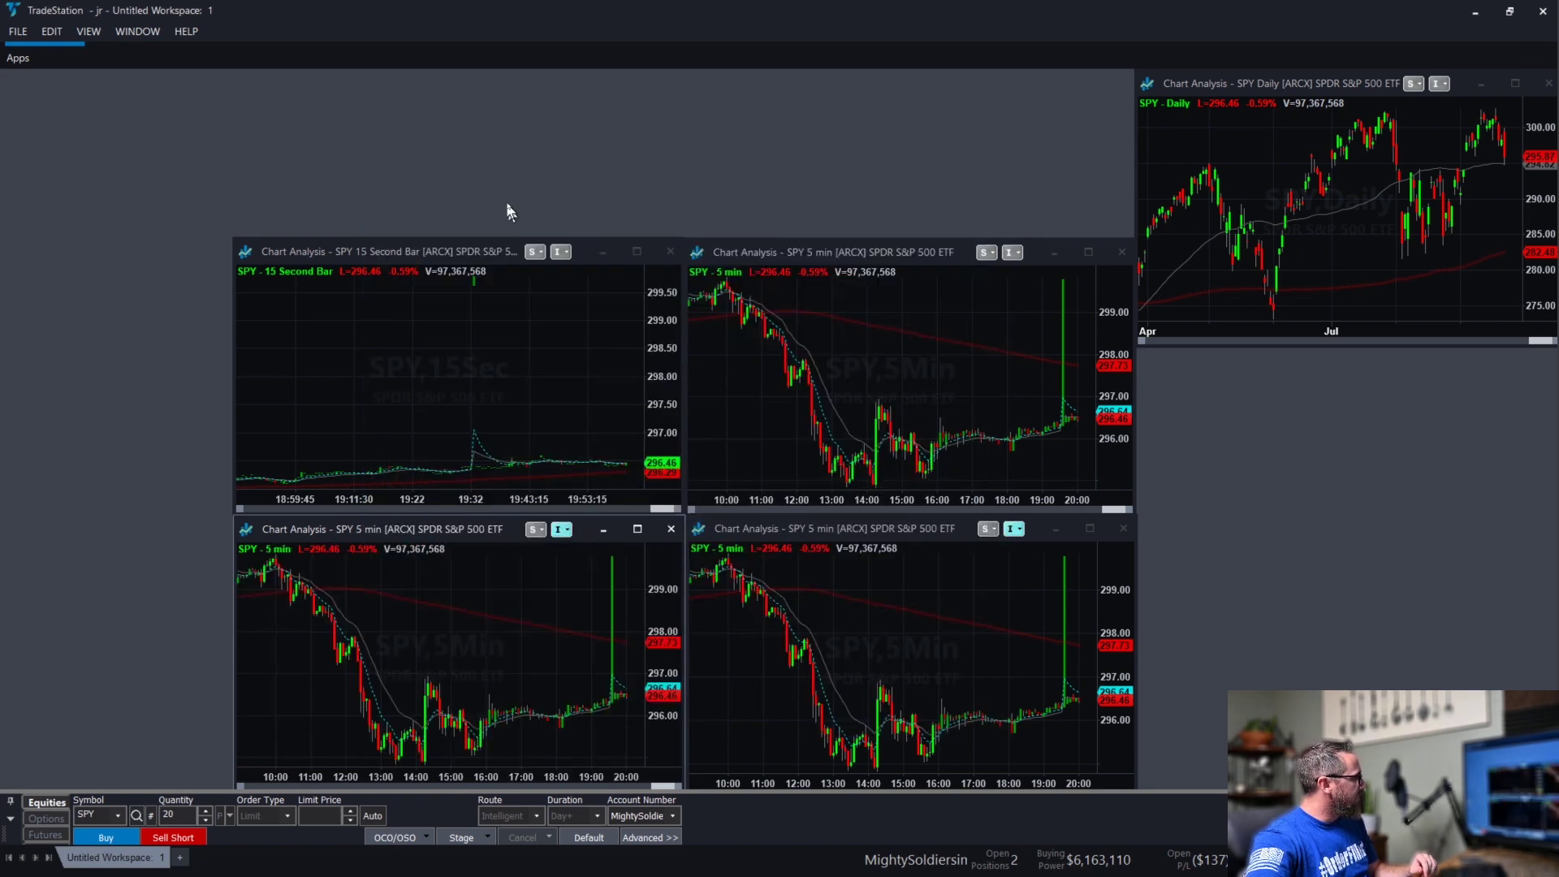
left_click(566, 252)
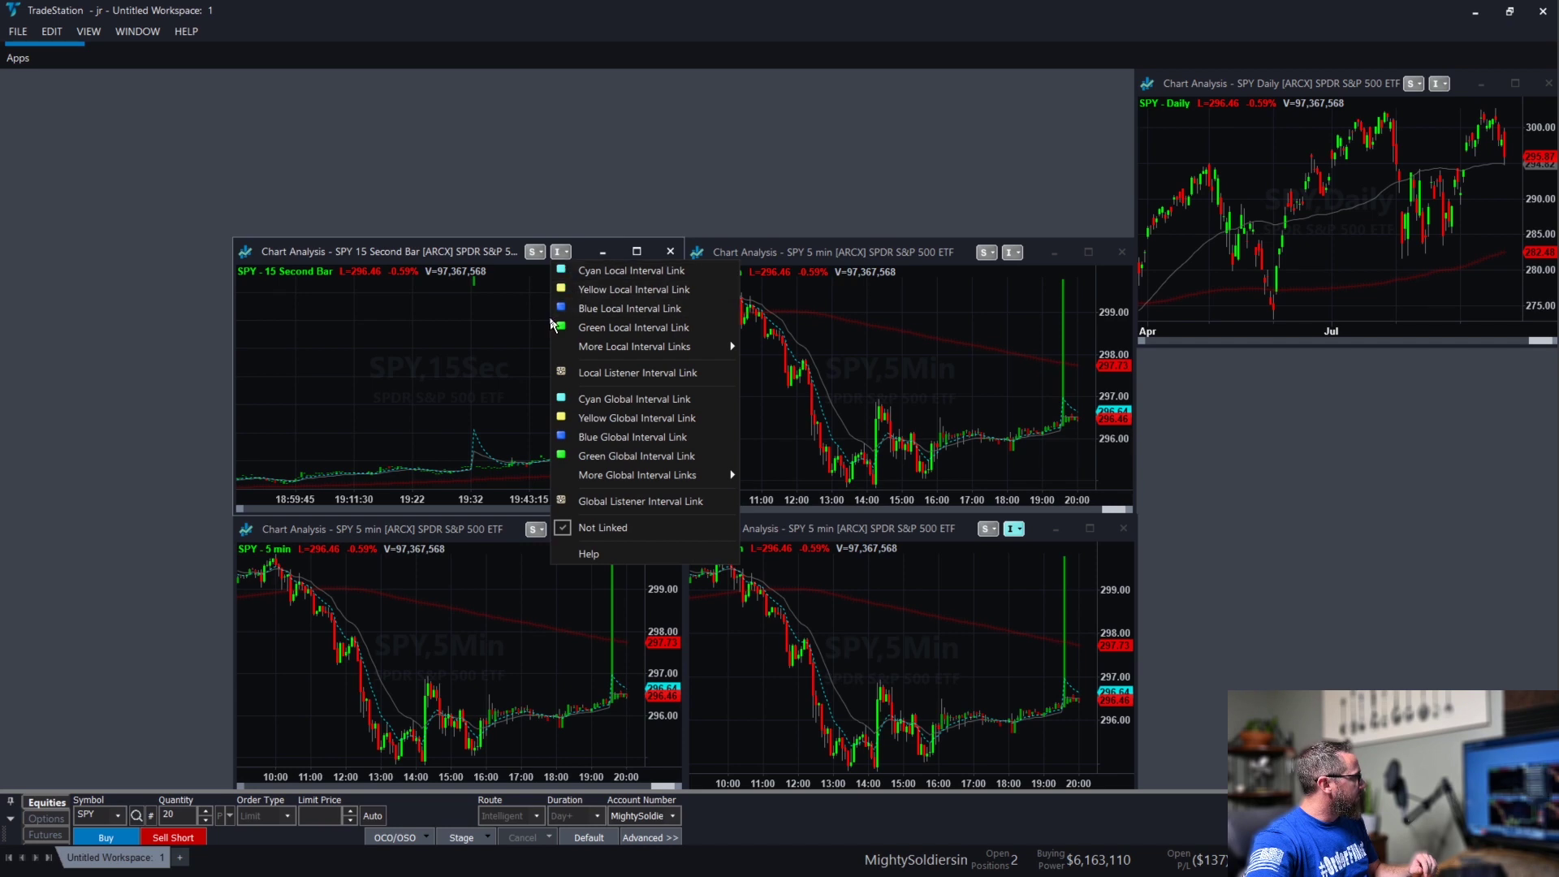
left_click(593, 308)
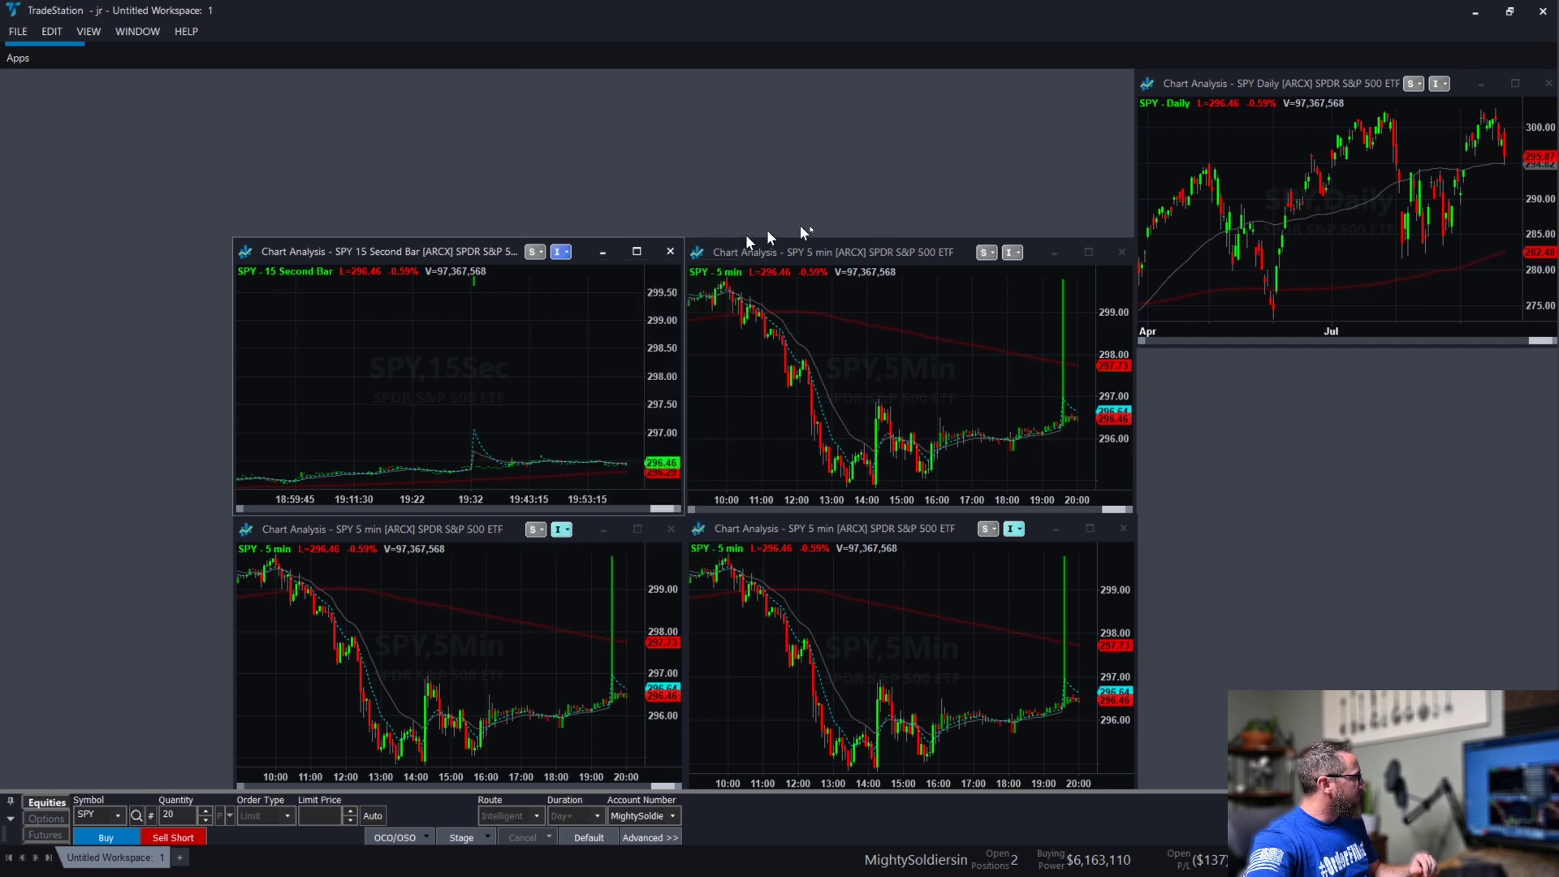
left_click(1012, 253)
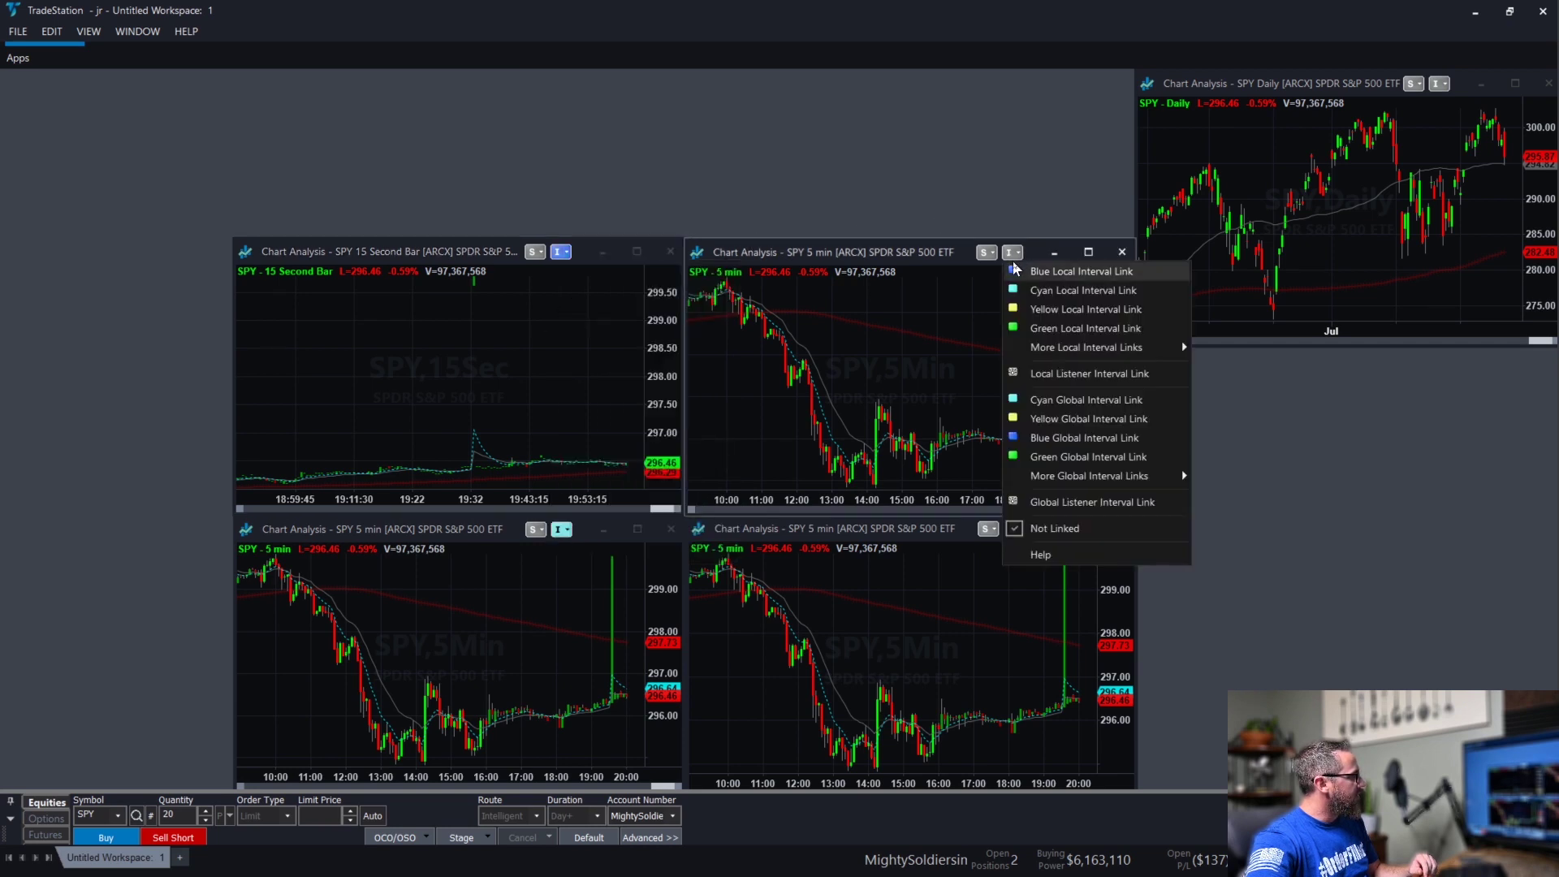
left_click(1016, 271)
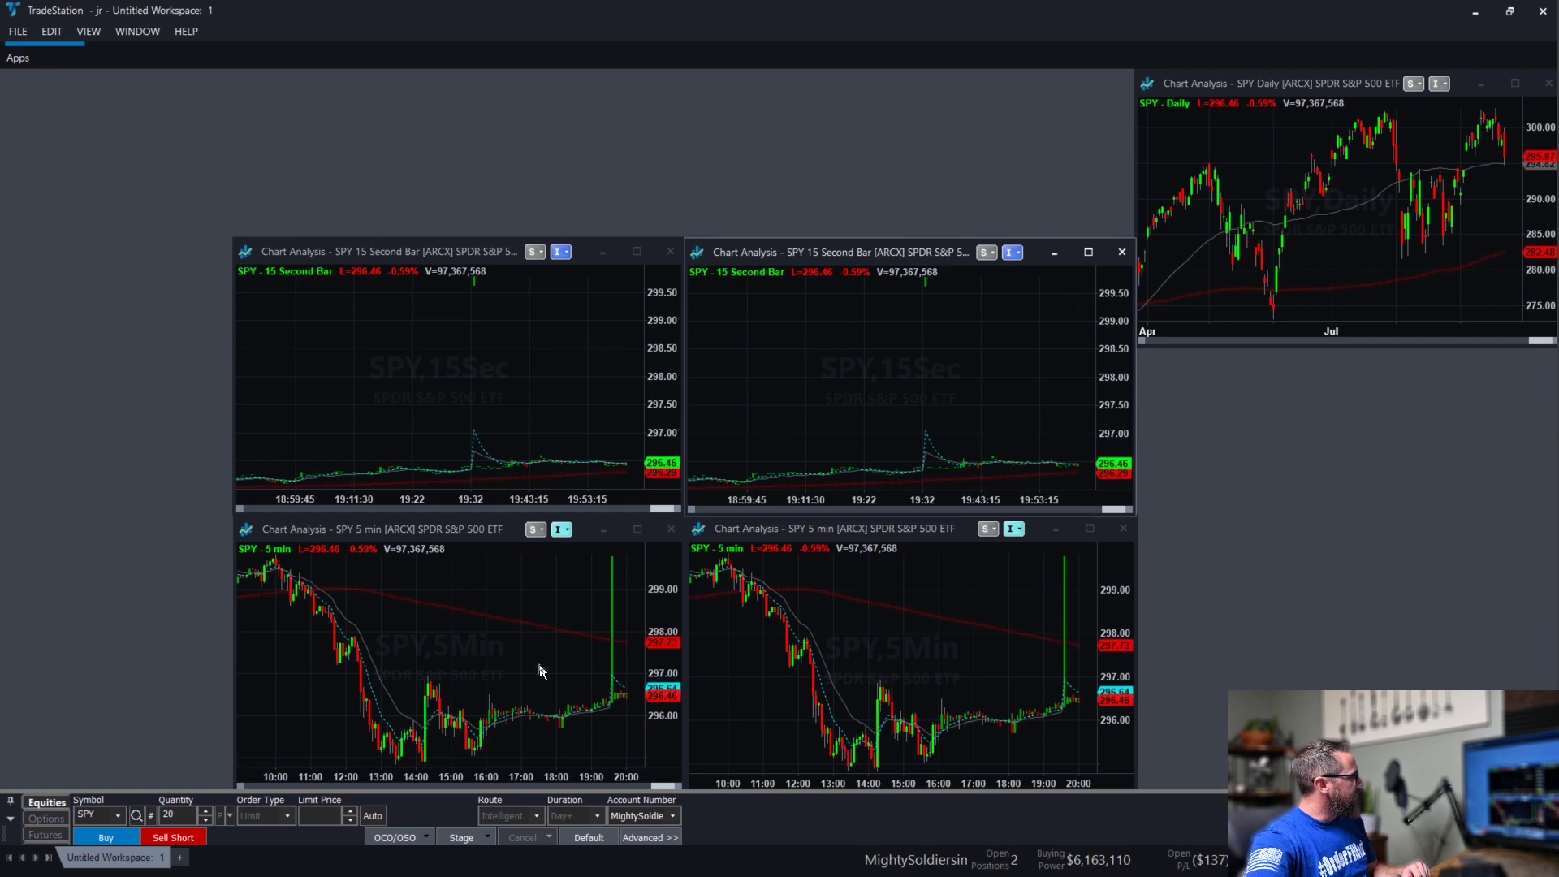
In File > Preferences > Desktop, choose Hide all title bars and confirm with OK.
left_click(18, 31)
mouse_move(70, 94)
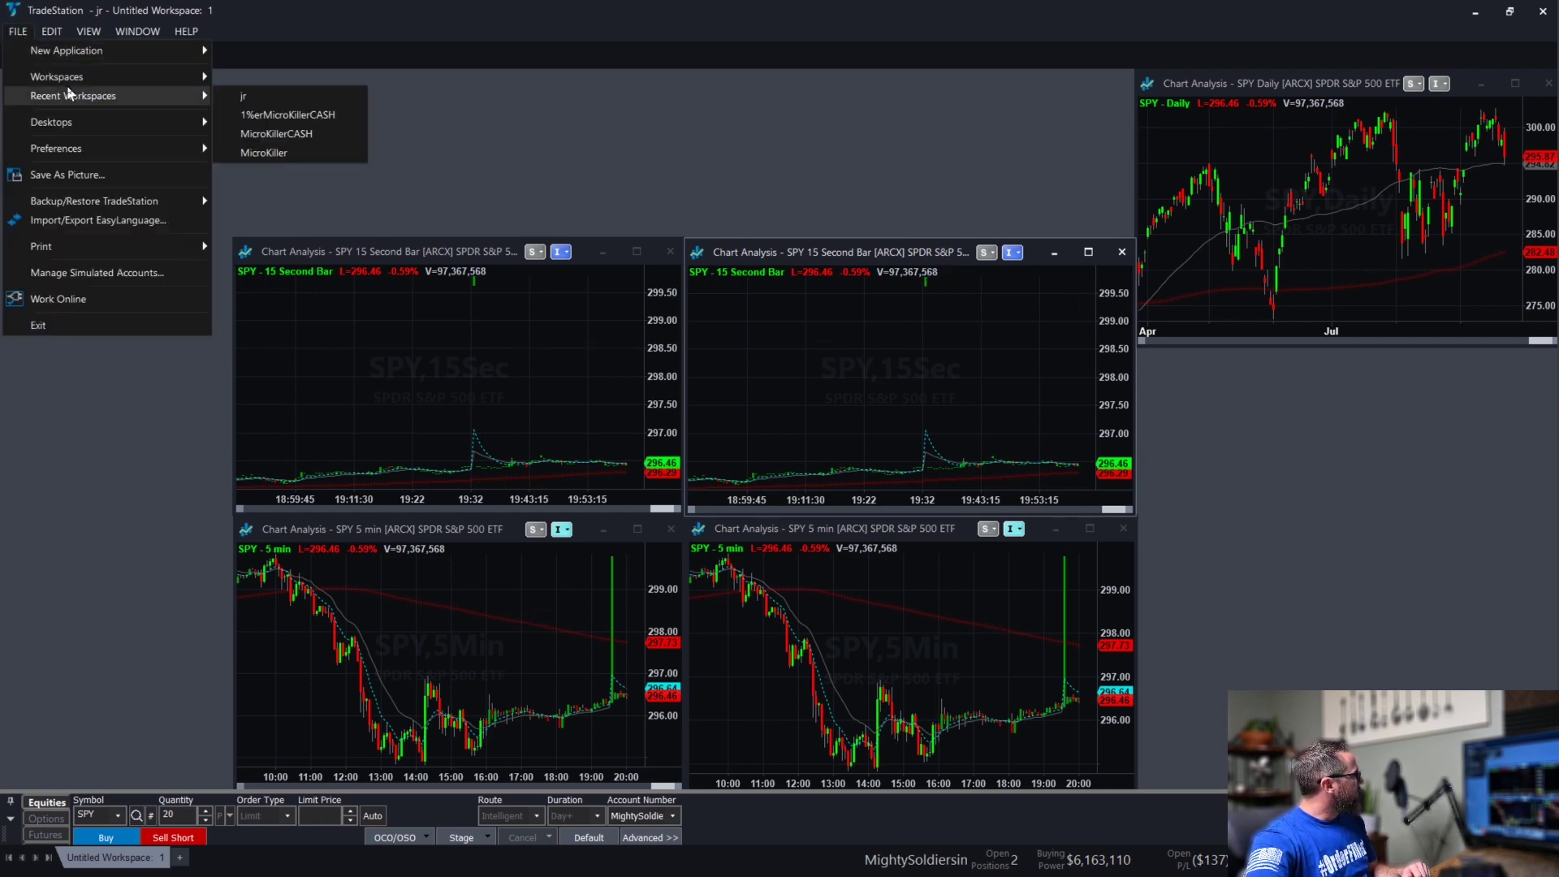
mouse_move(86, 149)
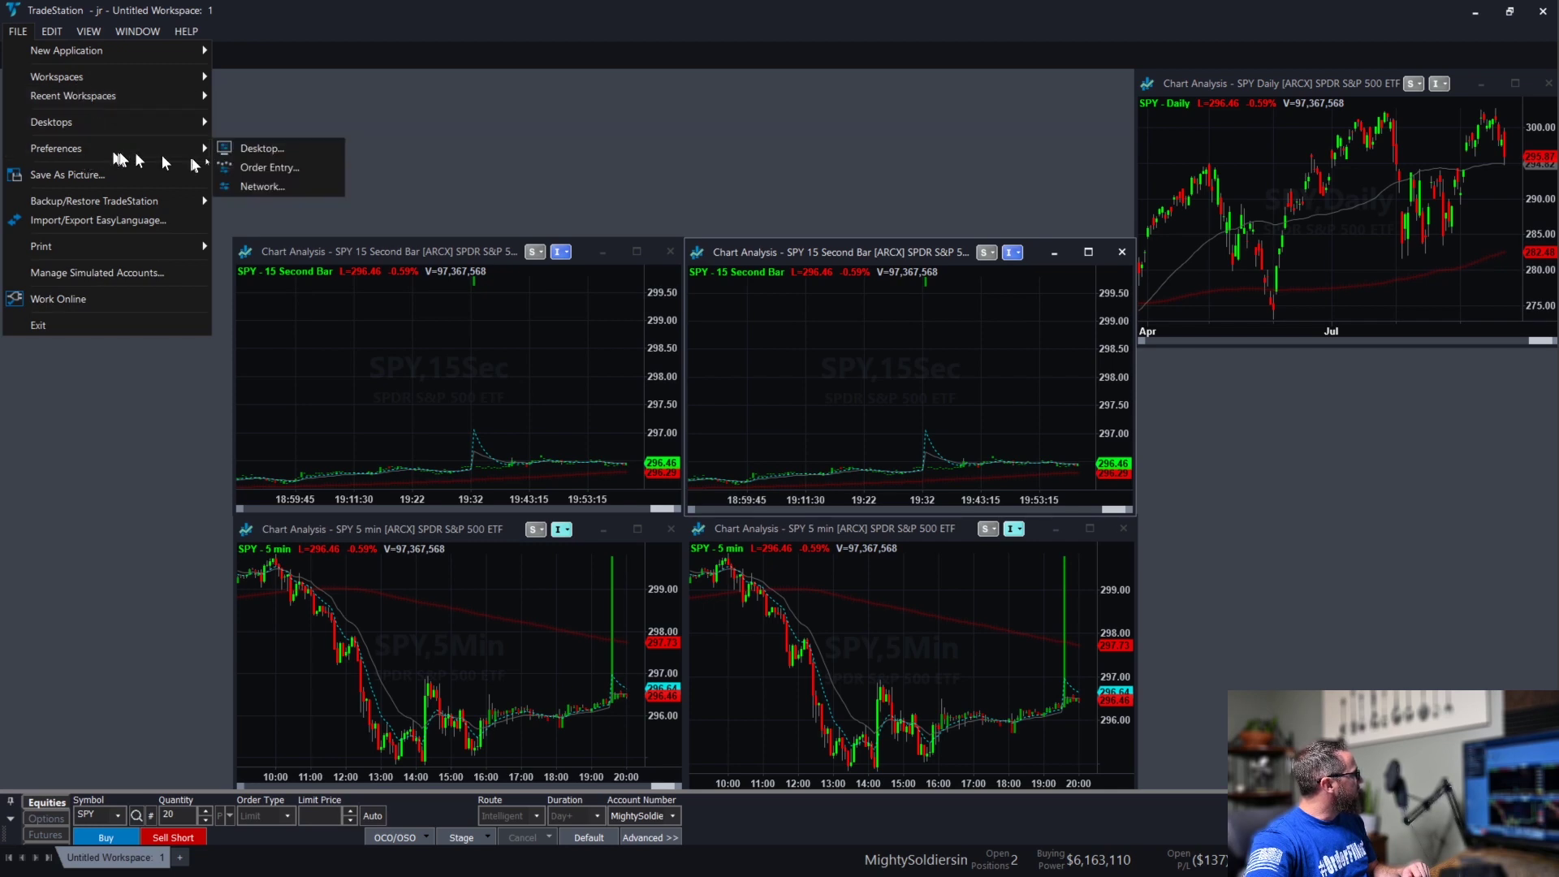
left_click(268, 148)
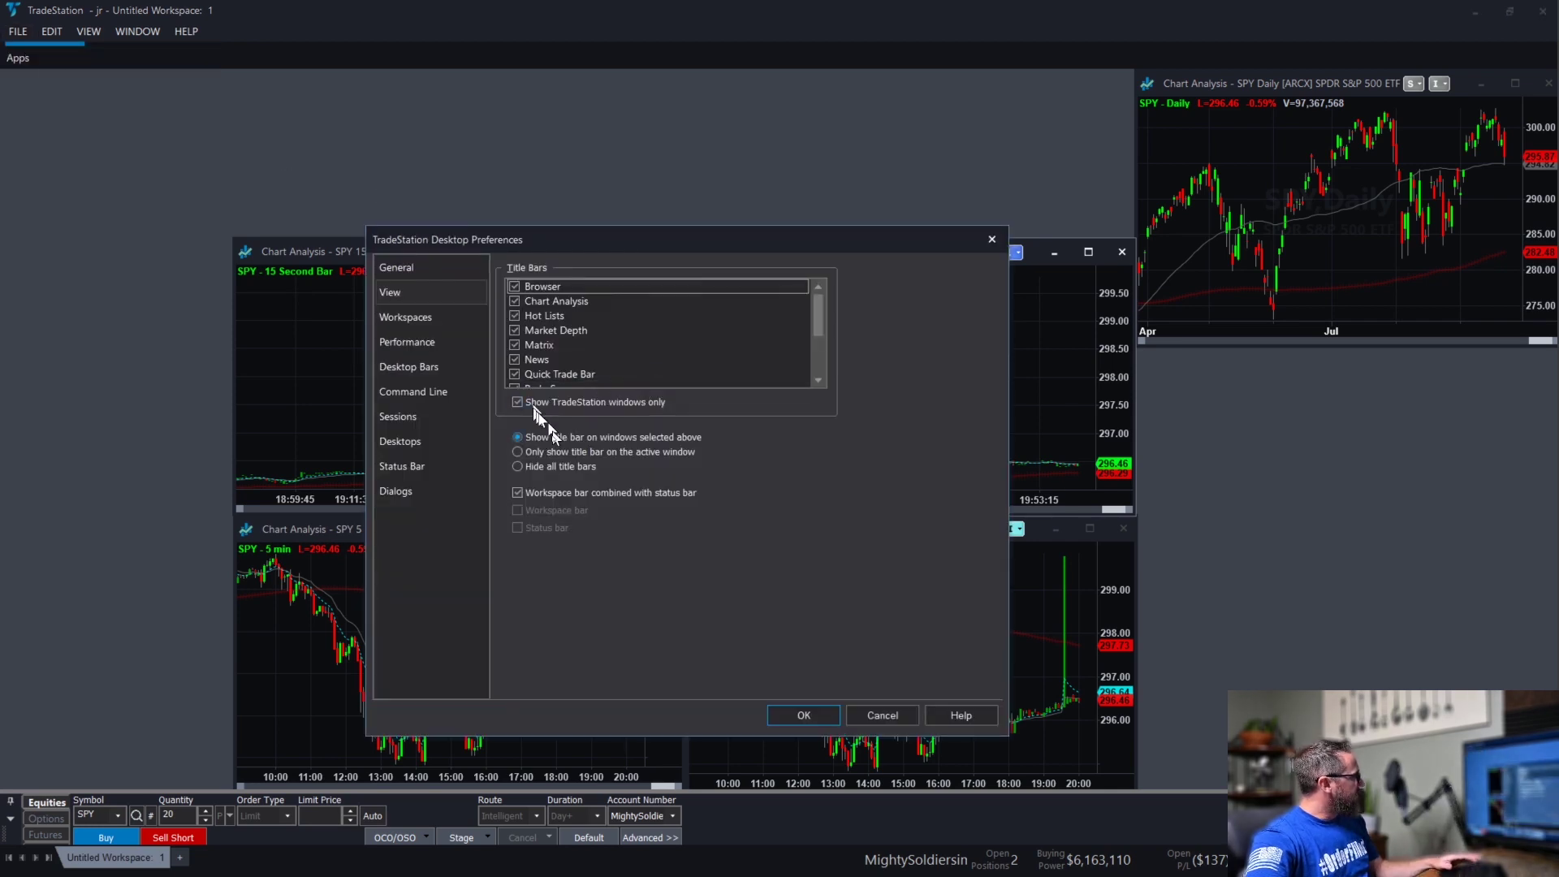
left_click(533, 467)
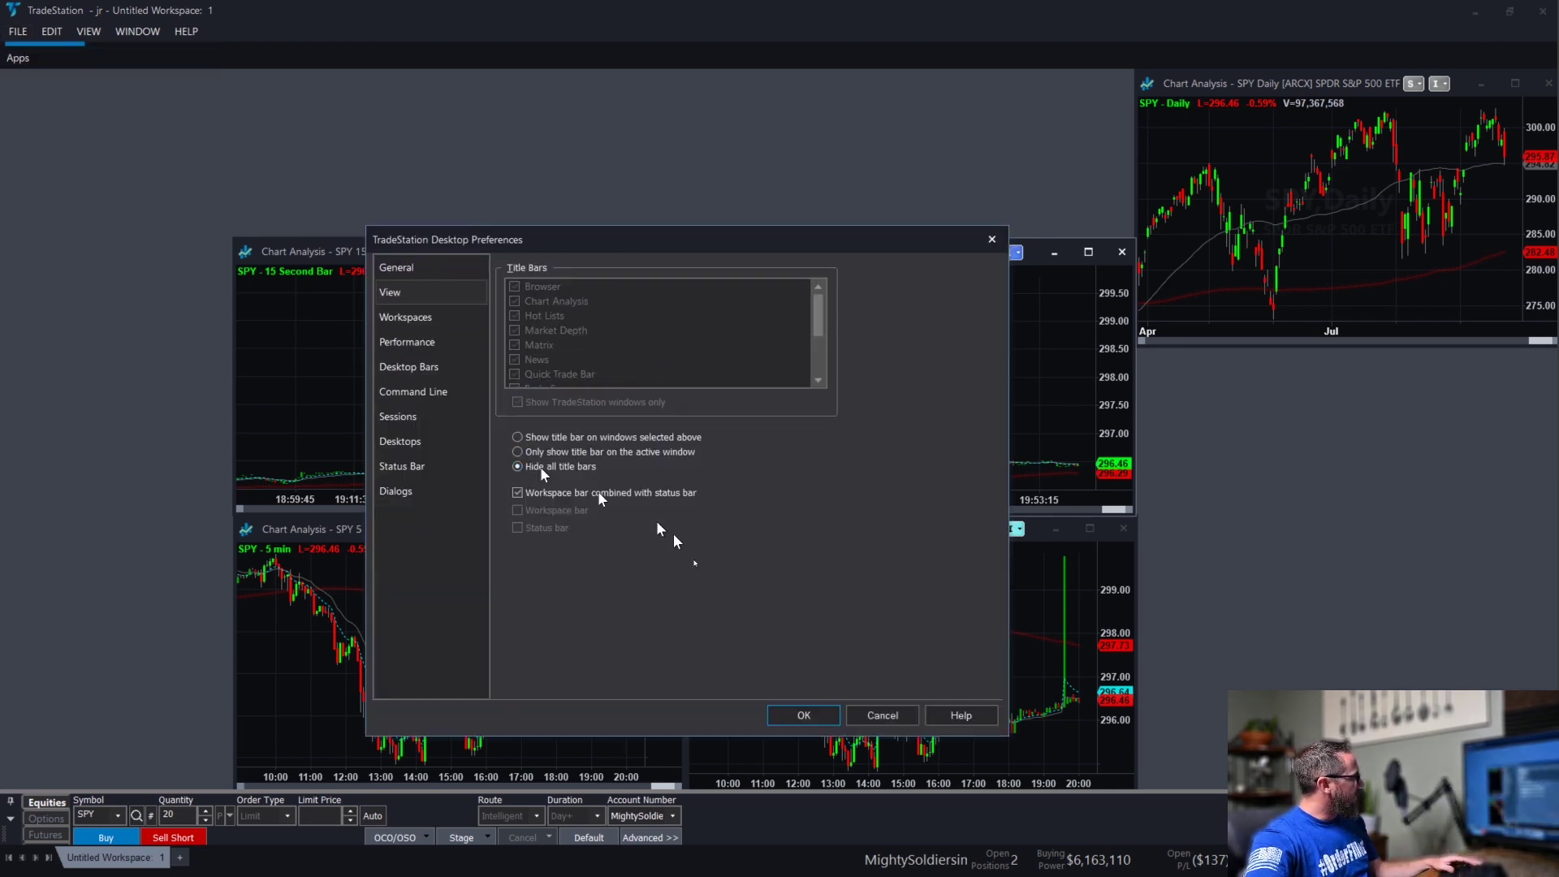
left_click(803, 715)
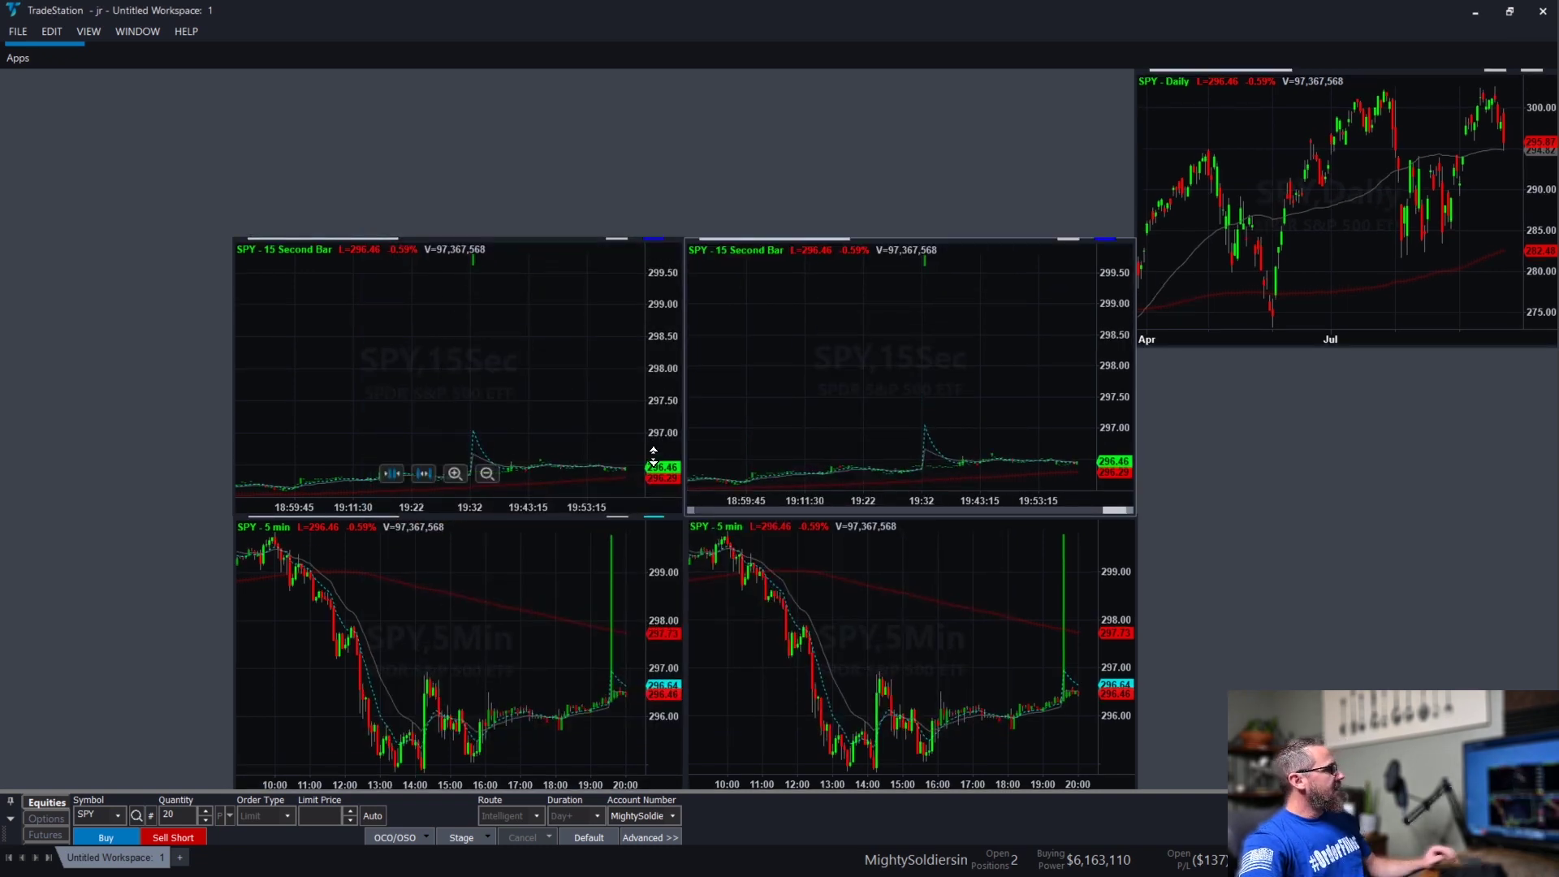